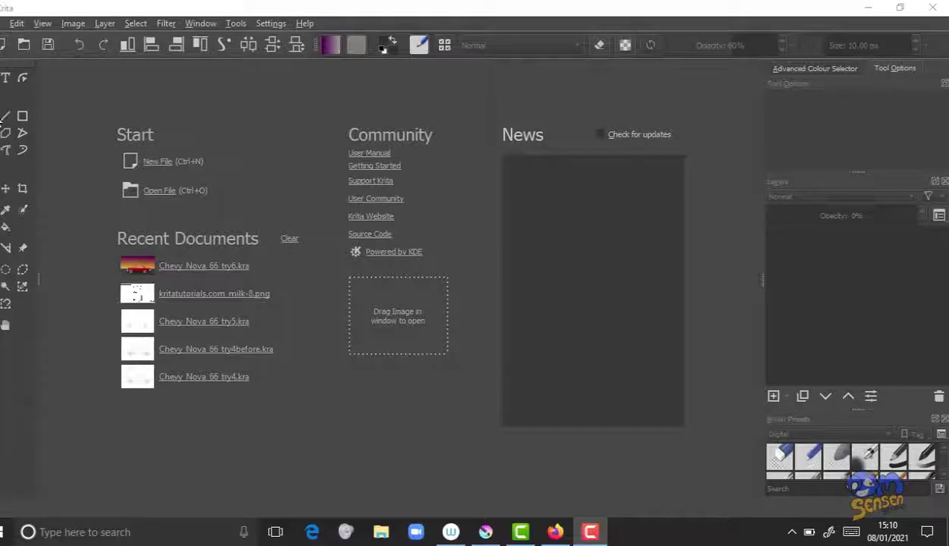
Step: Start a new custom document 1280 pixels wide and 720 pixels high, with a resolution of 120 ppi
left_click(3, 22)
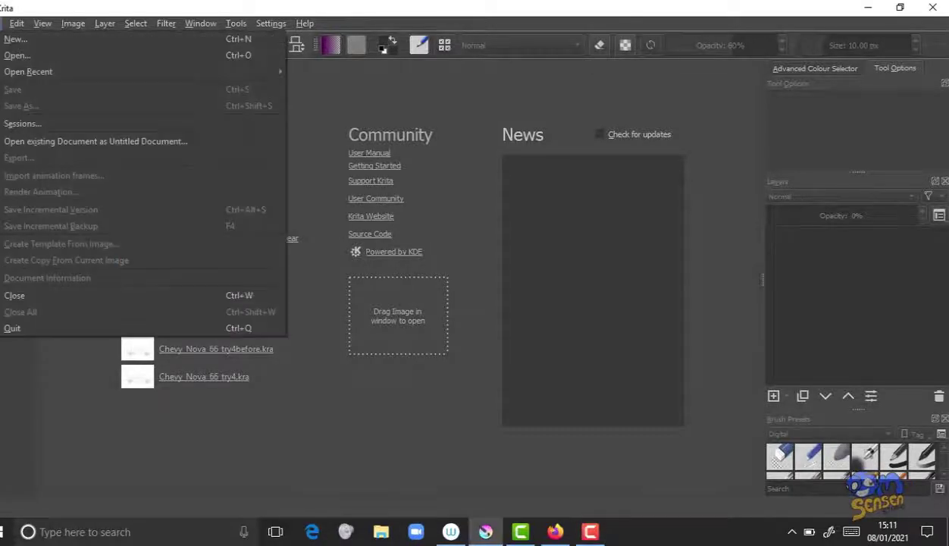
left_click(5, 40)
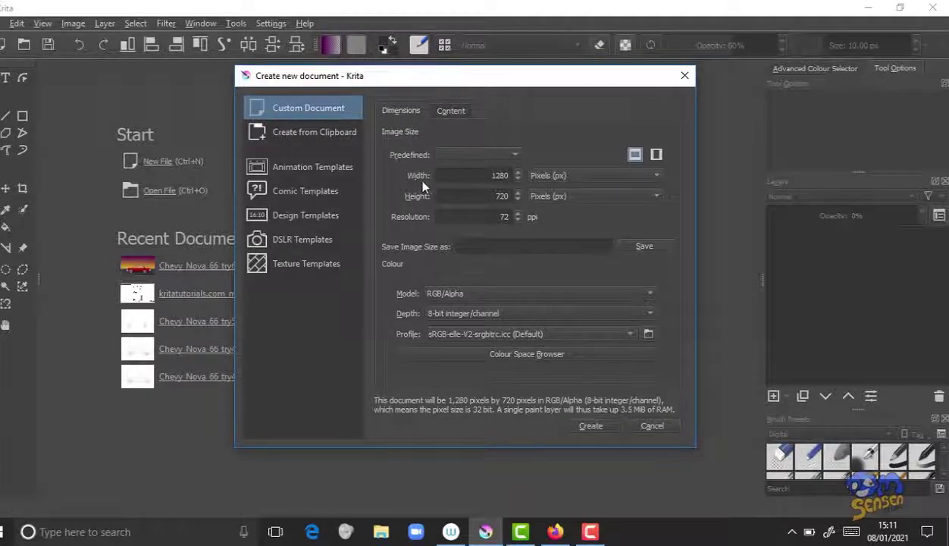
left_click(565, 176)
left_click(558, 178)
left_click_drag(460, 175, 511, 175)
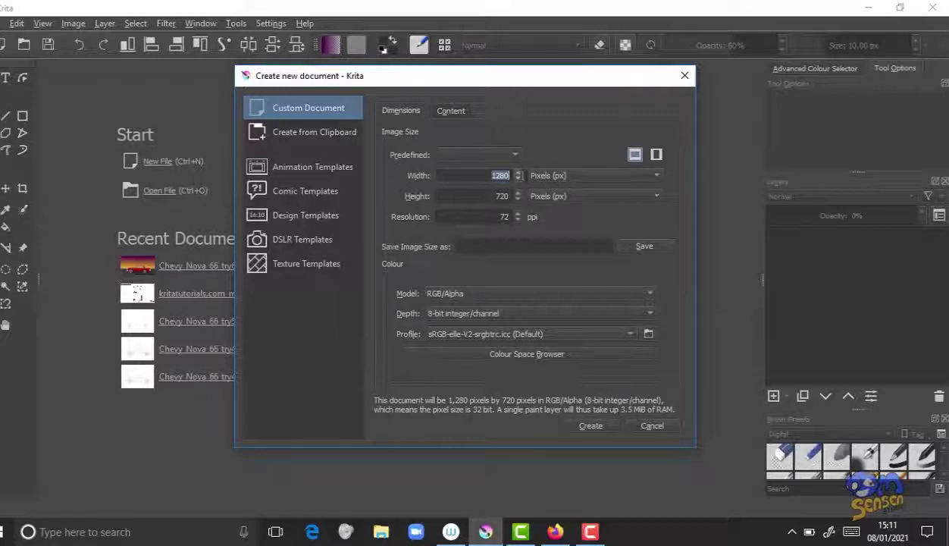
type("128")
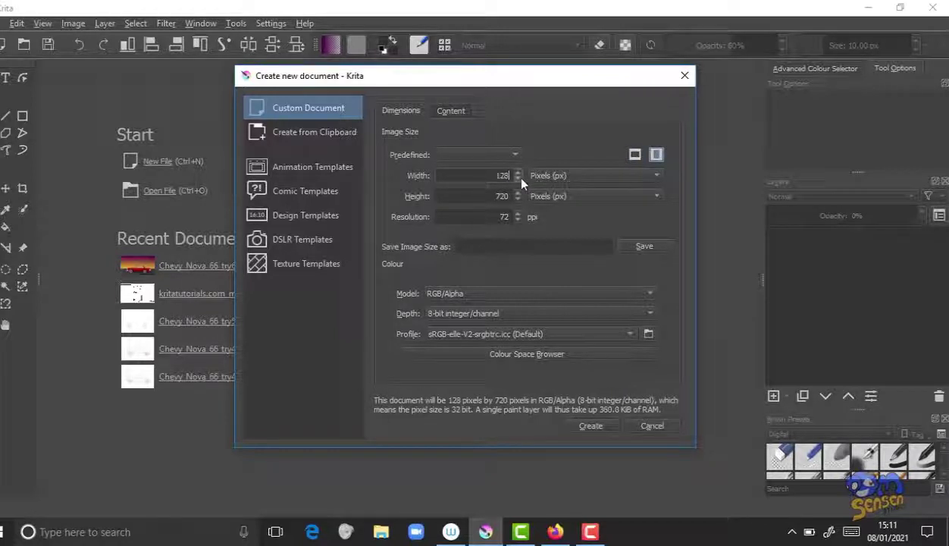
type("0")
left_click_drag(490, 196, 522, 197)
type("720")
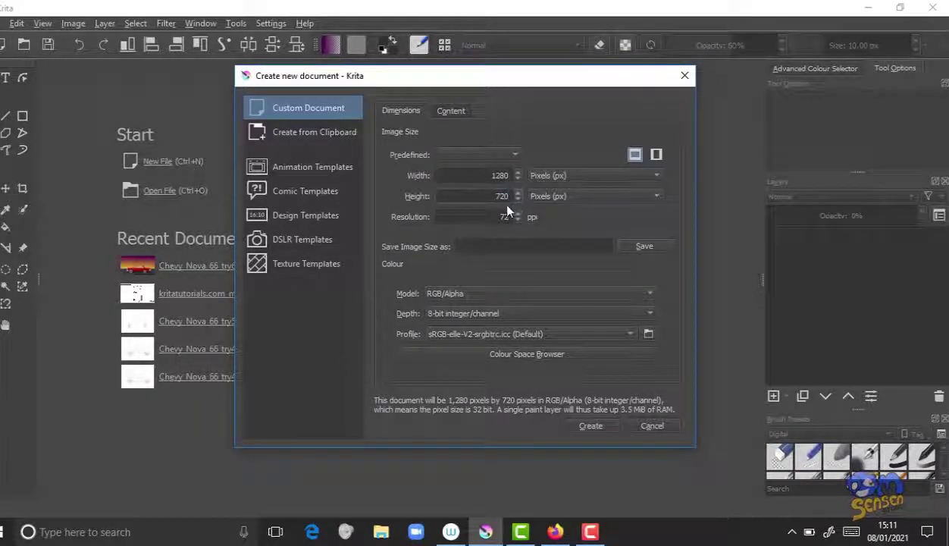
left_click_drag(496, 217, 515, 218)
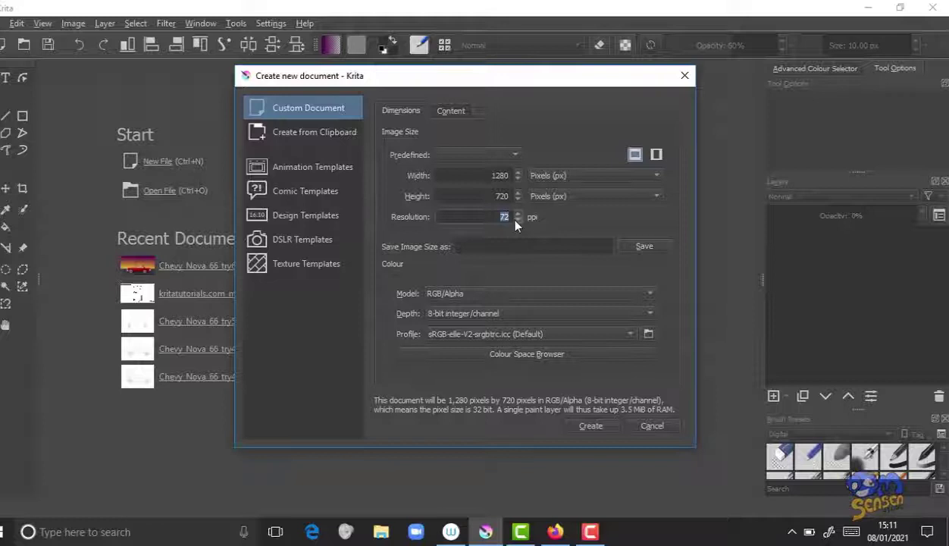
type("120")
Step: Choose the RGB/Alpha colour model and landscape orientation, and create the document
left_click(450, 297)
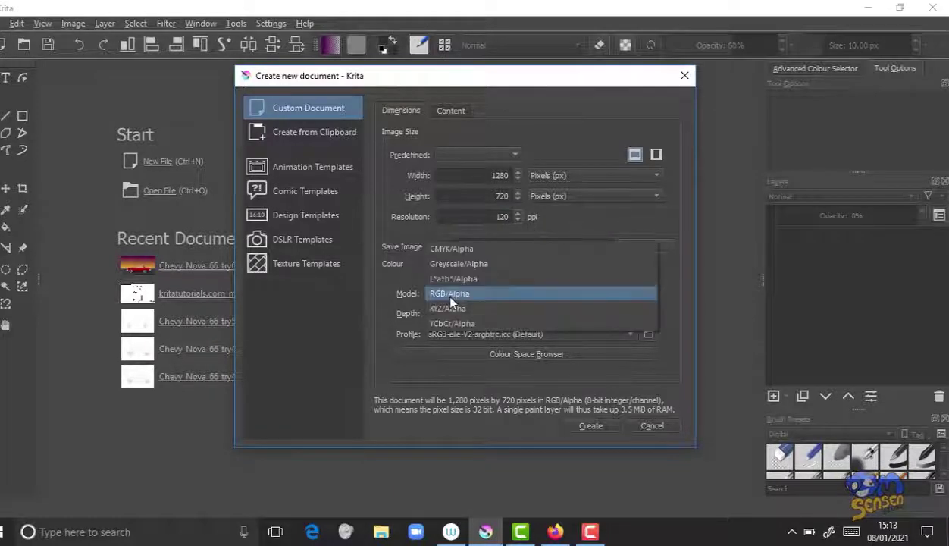
left_click(450, 298)
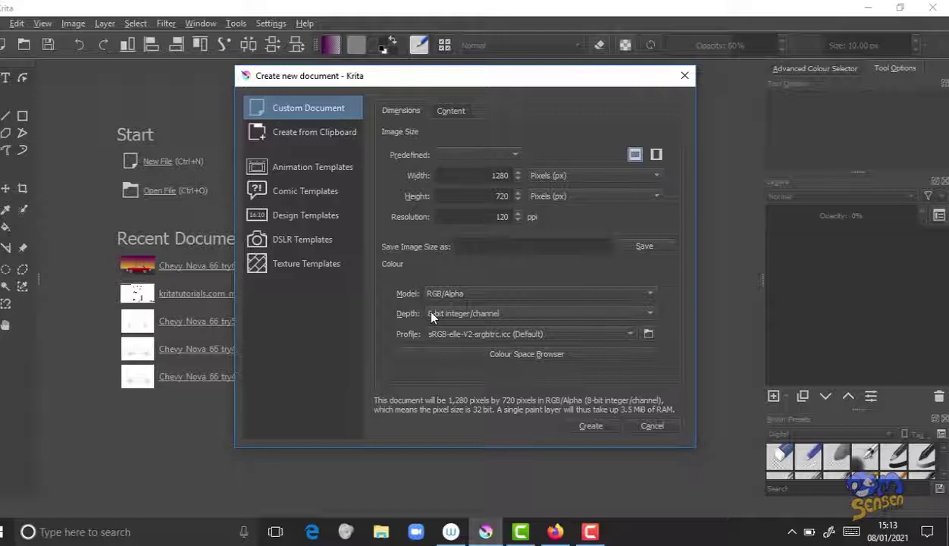
left_click(462, 292)
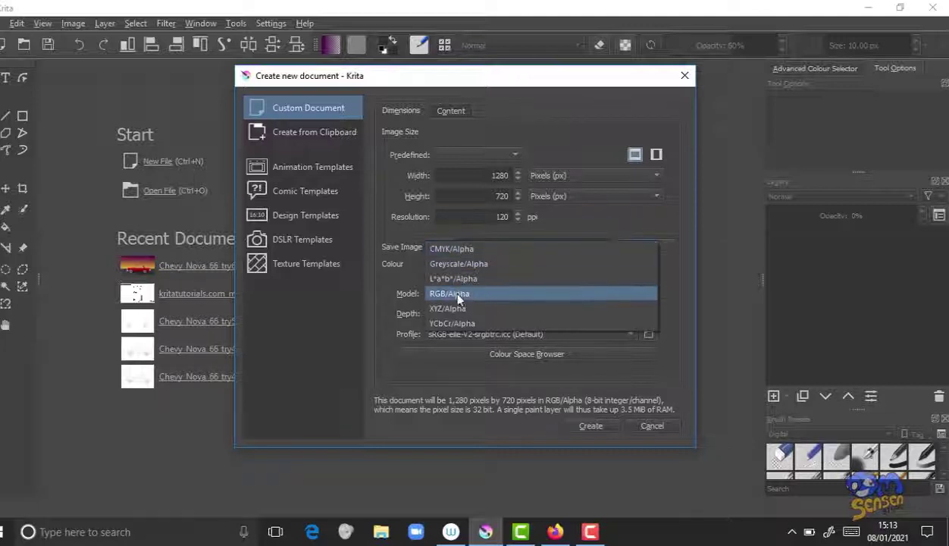
left_click(453, 294)
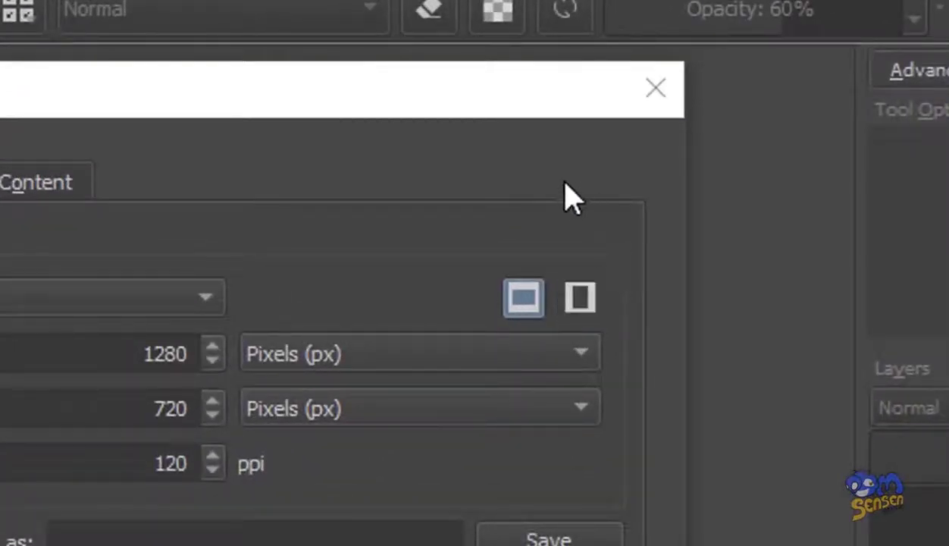
left_click(582, 305)
left_click(535, 303)
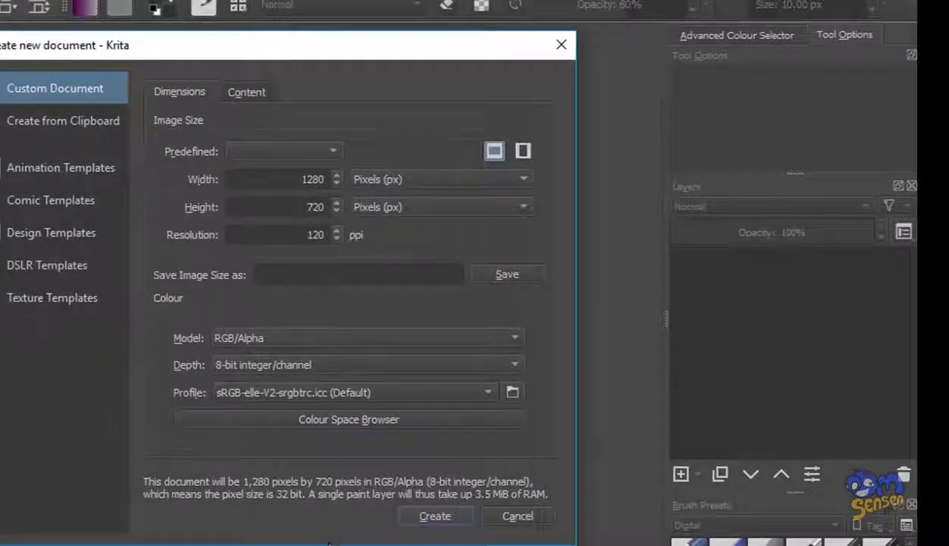
left_click(436, 515)
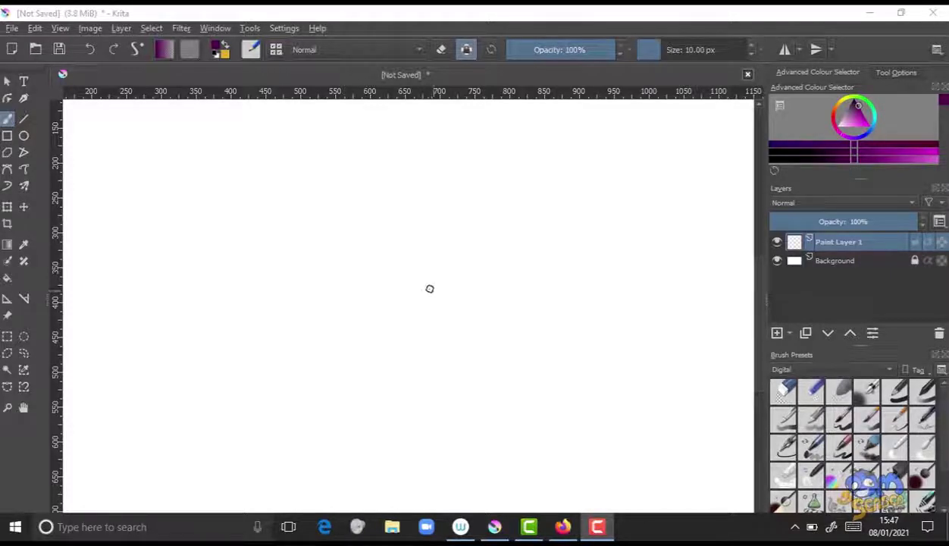
Step: Apply the Default workspace to the program window
left_click(213, 30)
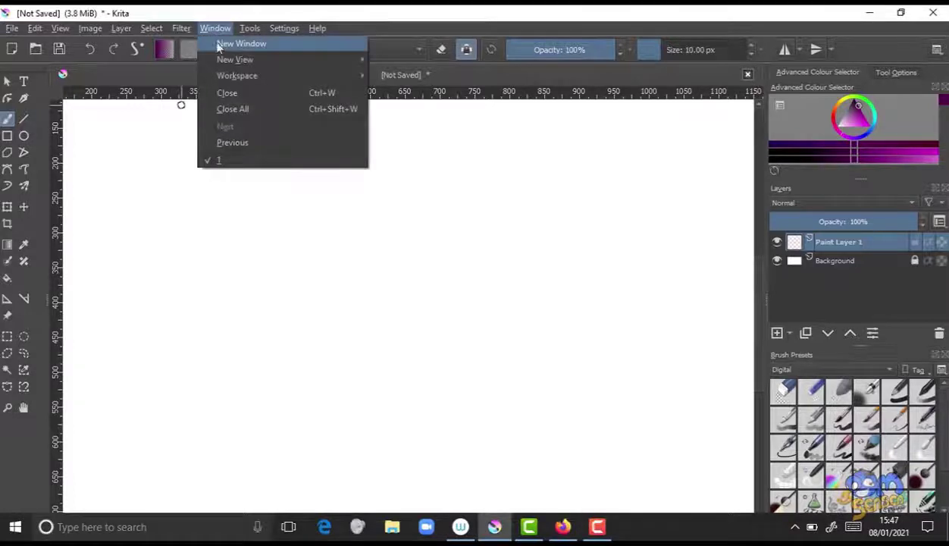
mouse_move(256, 84)
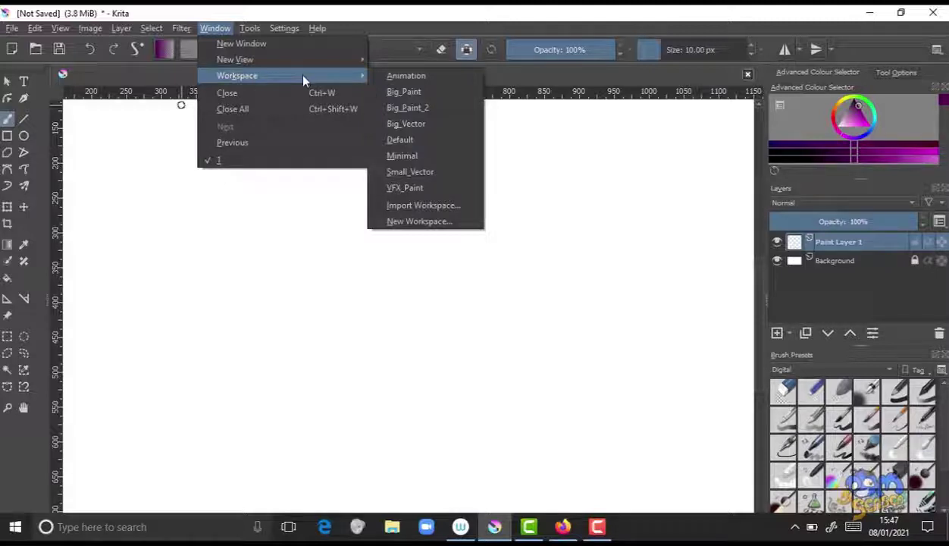
left_click(400, 140)
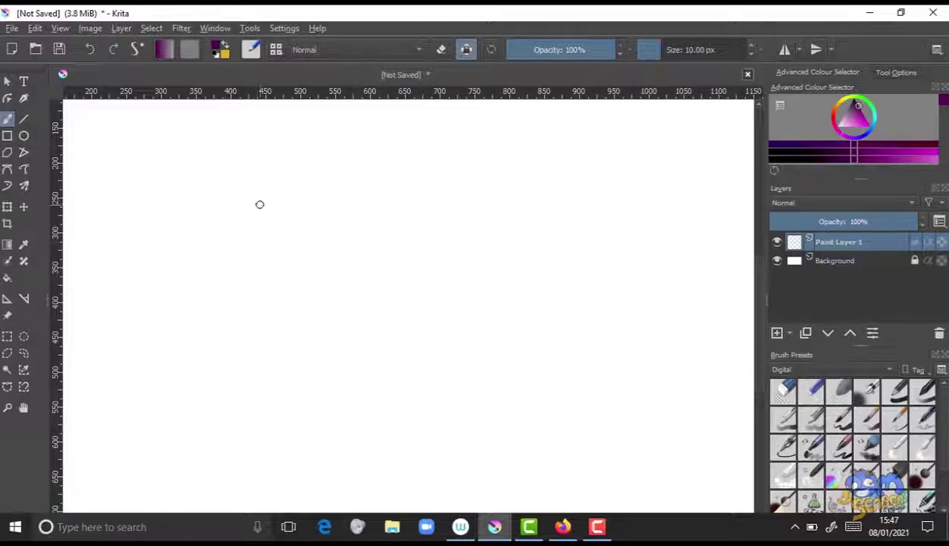
Step: Try out the Big_Paint workspace and the Big_Paint_2 workspace
left_click(213, 29)
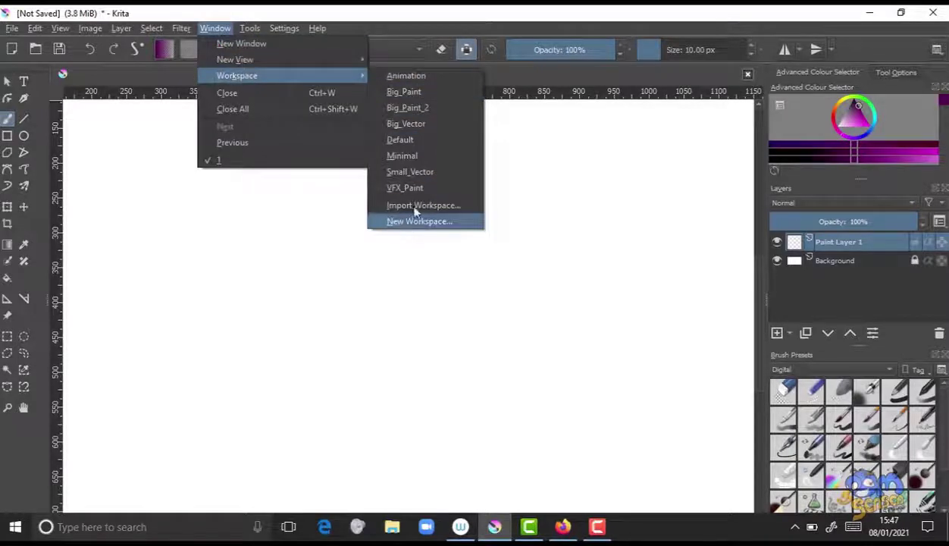
left_click(409, 92)
left_click(216, 28)
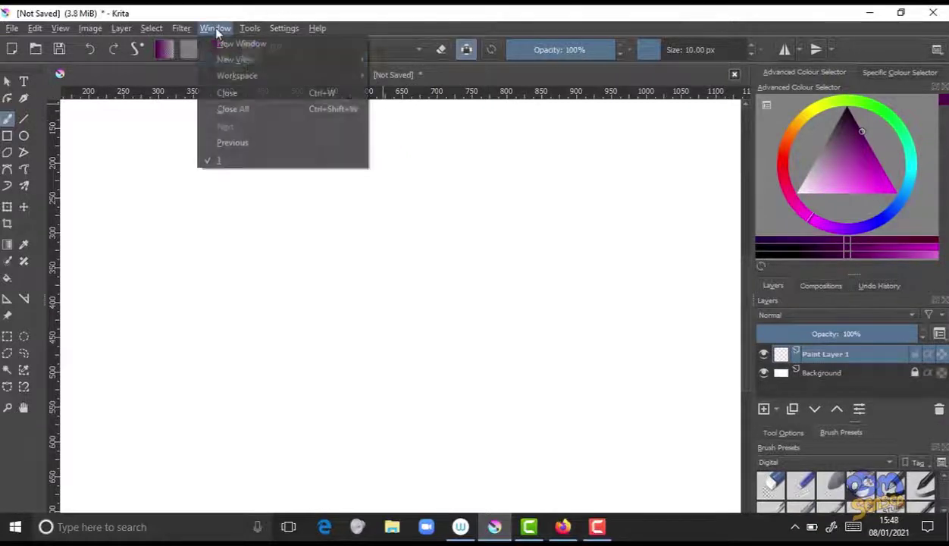
mouse_move(293, 78)
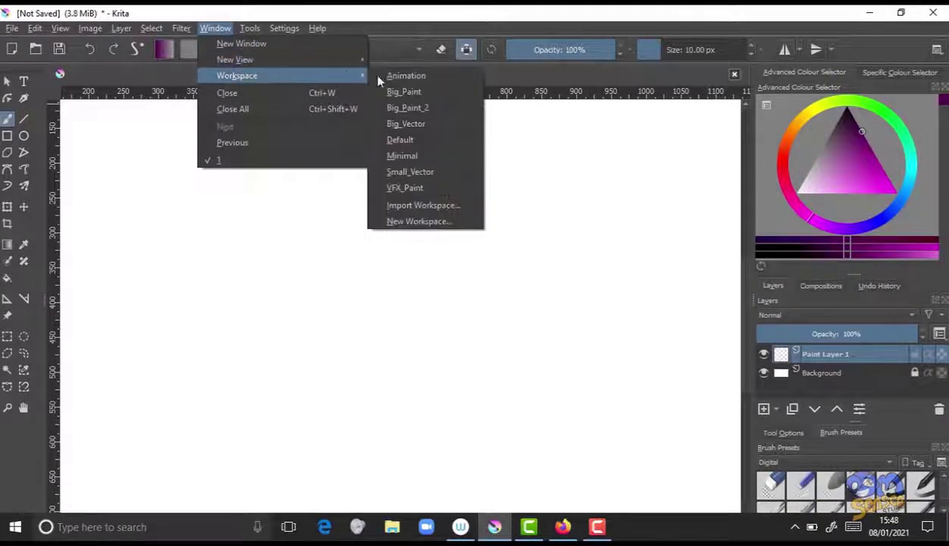
left_click(400, 105)
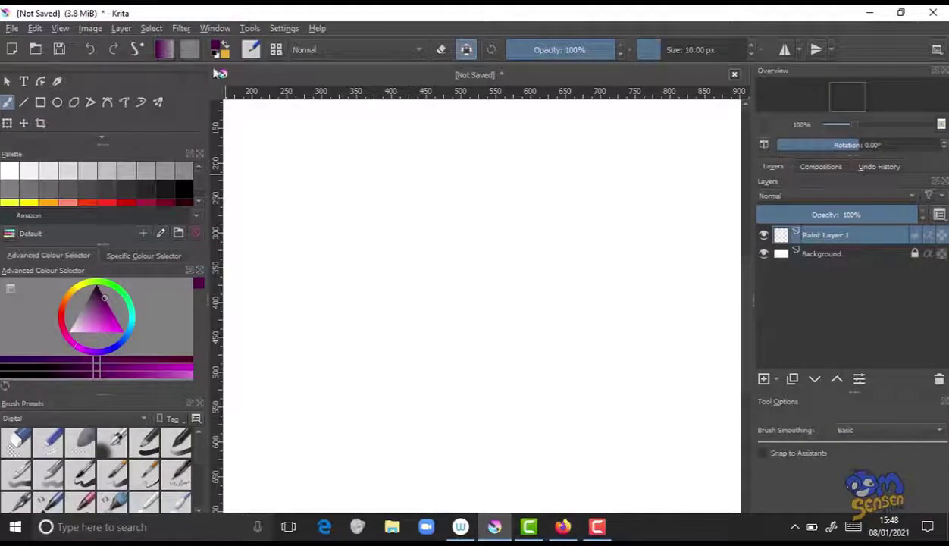
Step: Switch the interface layout back to the Default workspace
left_click(212, 30)
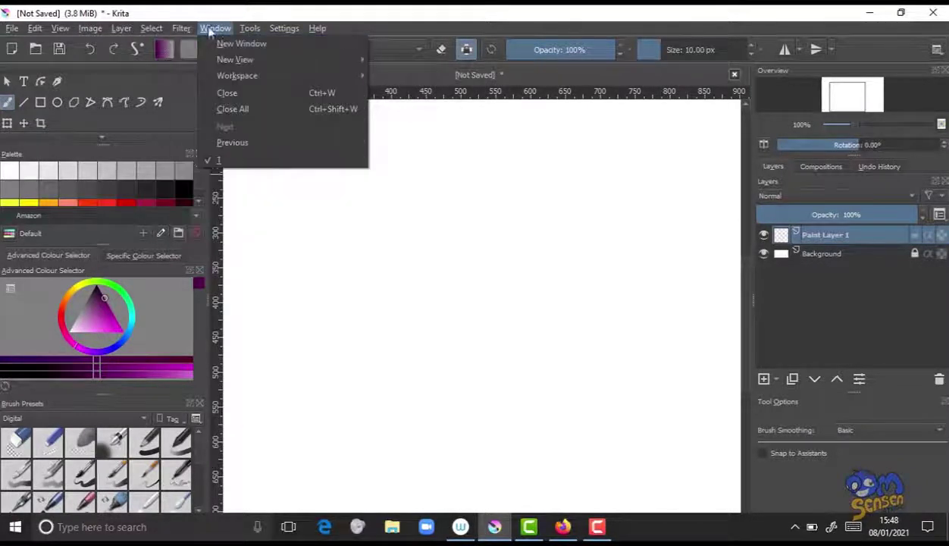
mouse_move(243, 75)
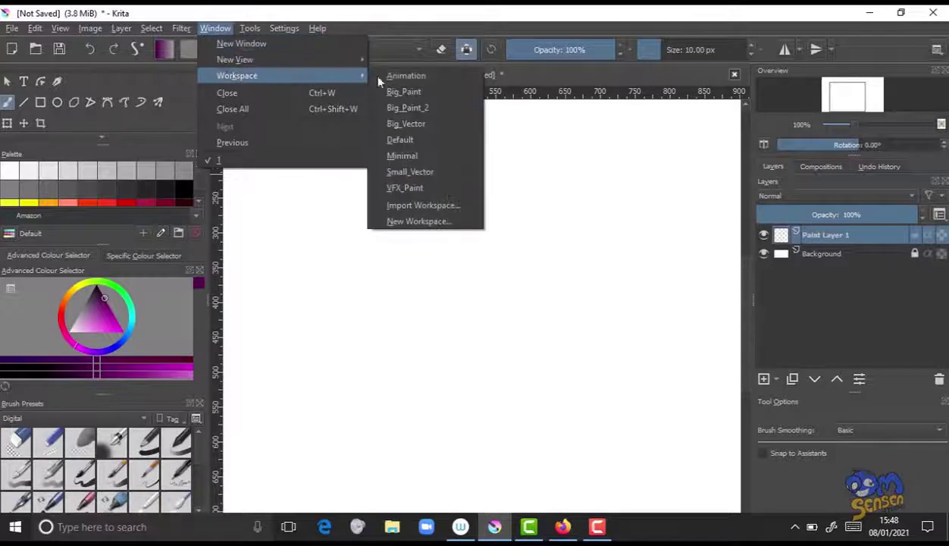
left_click(402, 141)
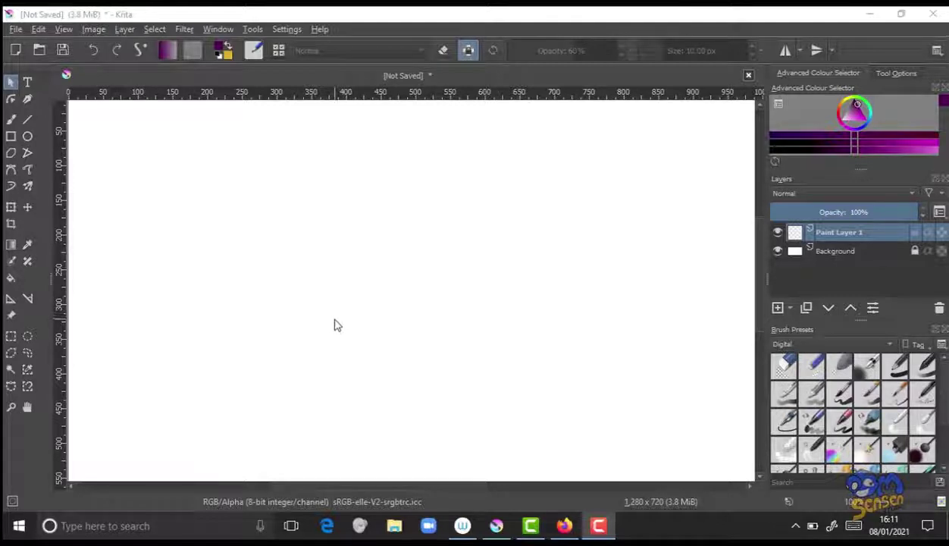
Step: Examine the blank canvas at various magnifications, zooming in and out and finishing at 100%
scroll(337, 322, "up", 1)
scroll(338, 325, "up", 3)
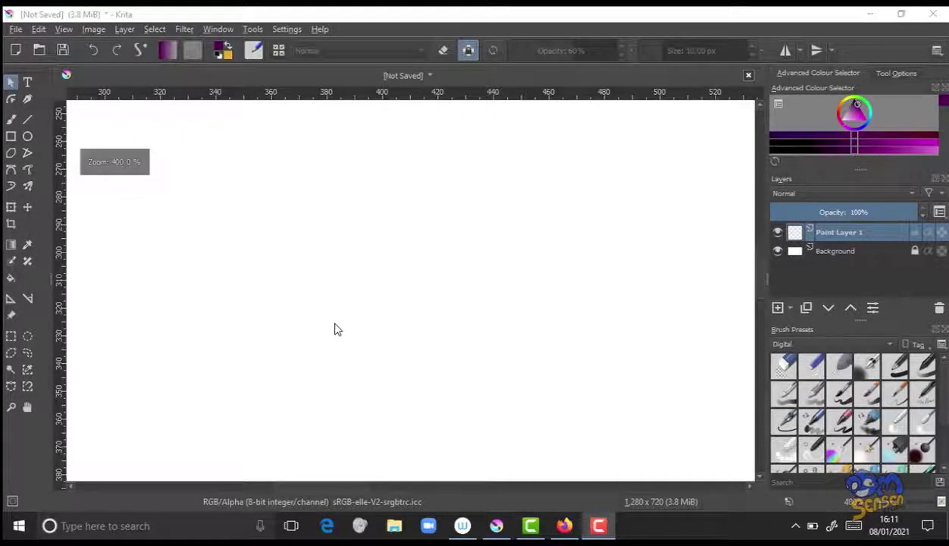
scroll(337, 329, "up", 1)
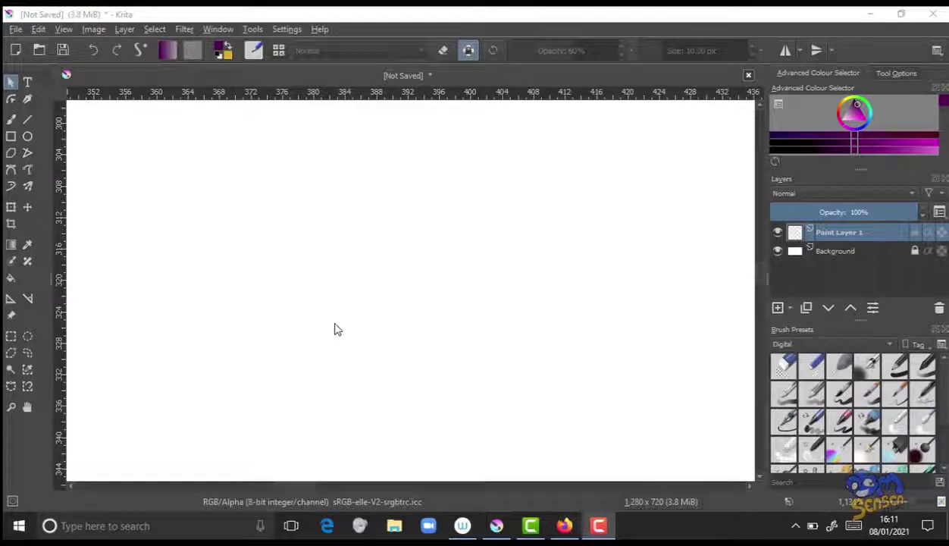
scroll(337, 329, "up", 1)
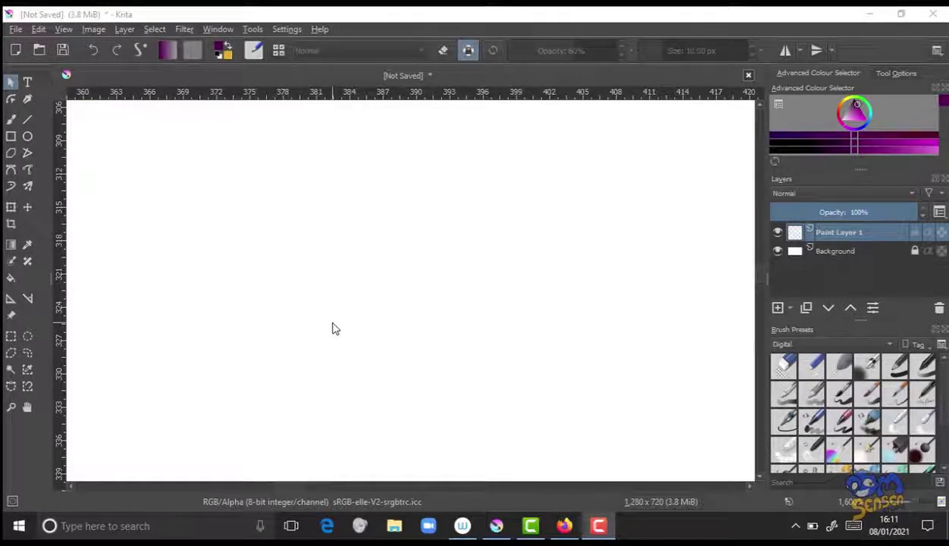
scroll(333, 328, "down", 8)
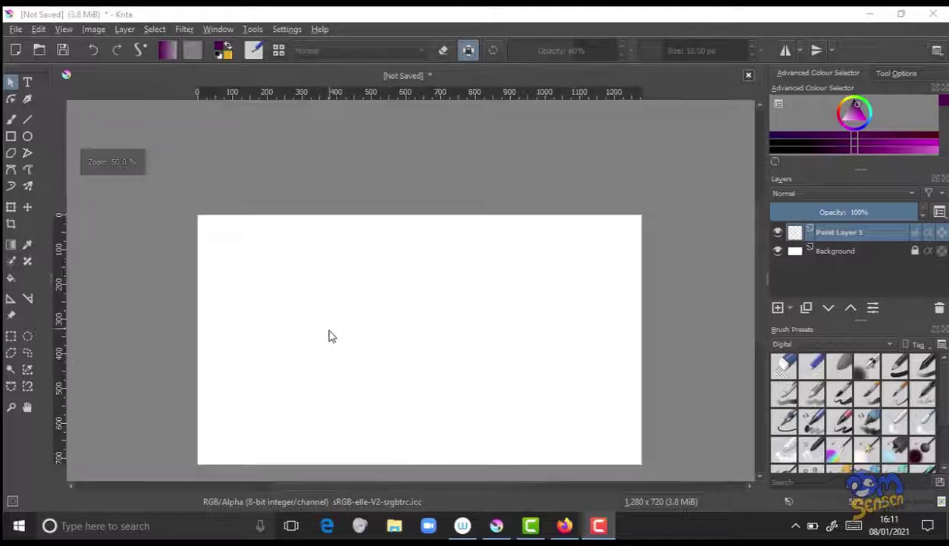
scroll(328, 336, "up", 3)
scroll(328, 335, "down", 3)
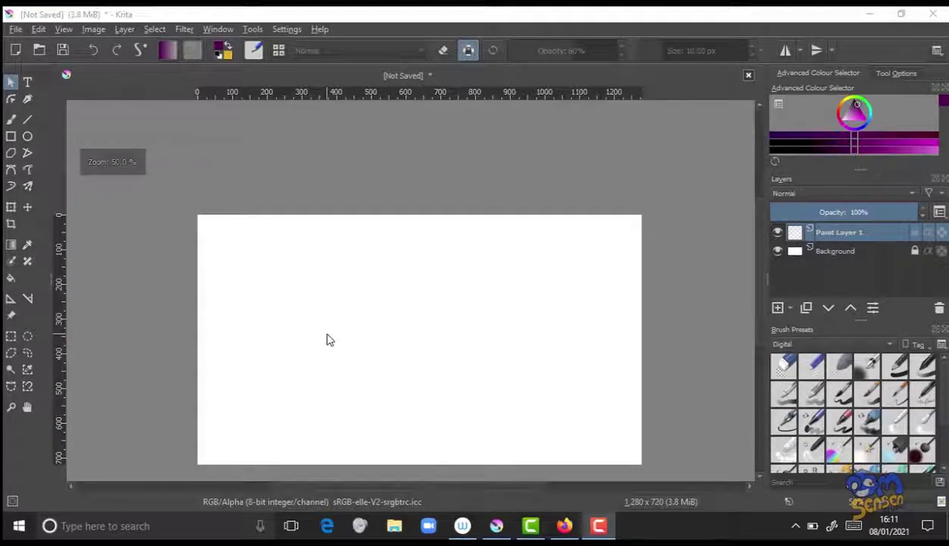
scroll(328, 339, "down", 1)
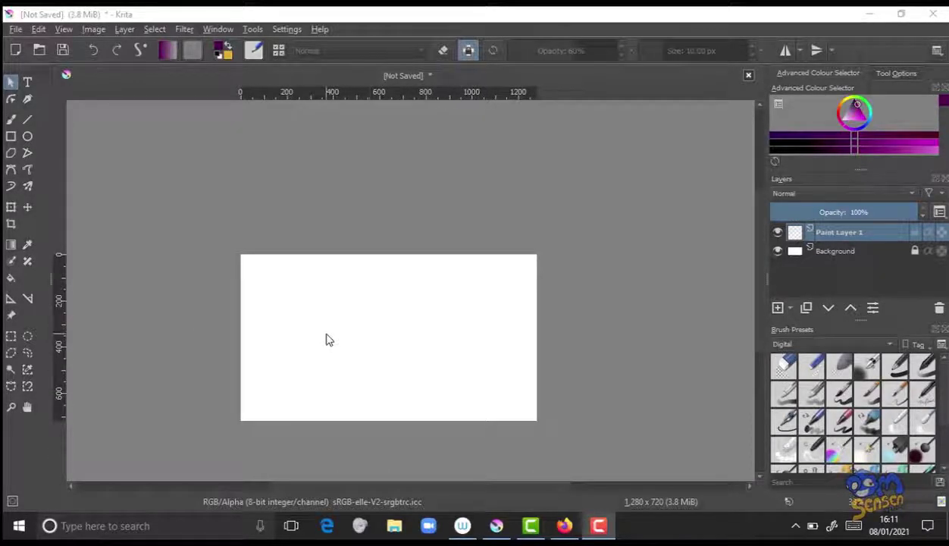
scroll(328, 339, "up", 3)
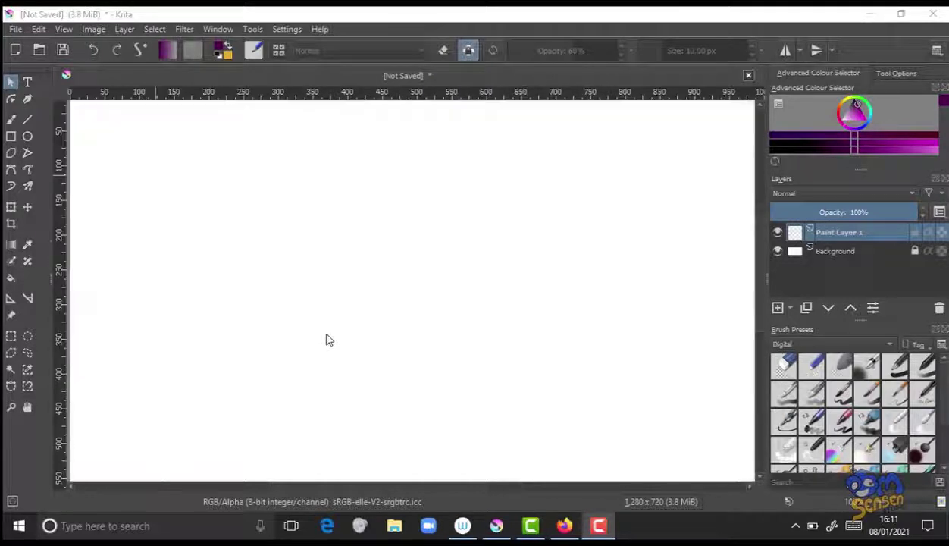
scroll(328, 340, "up", 2)
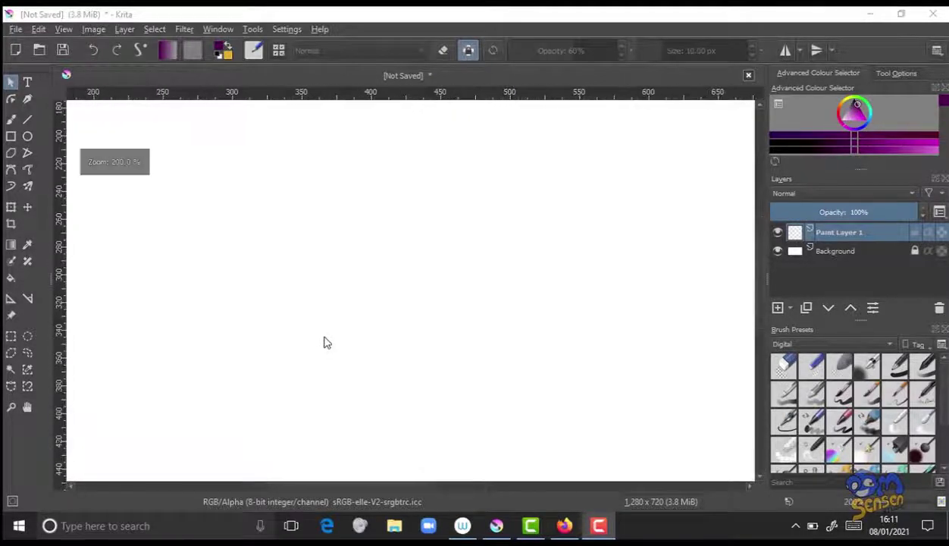
scroll(325, 341, "down", 2)
scroll(322, 343, "up", 1)
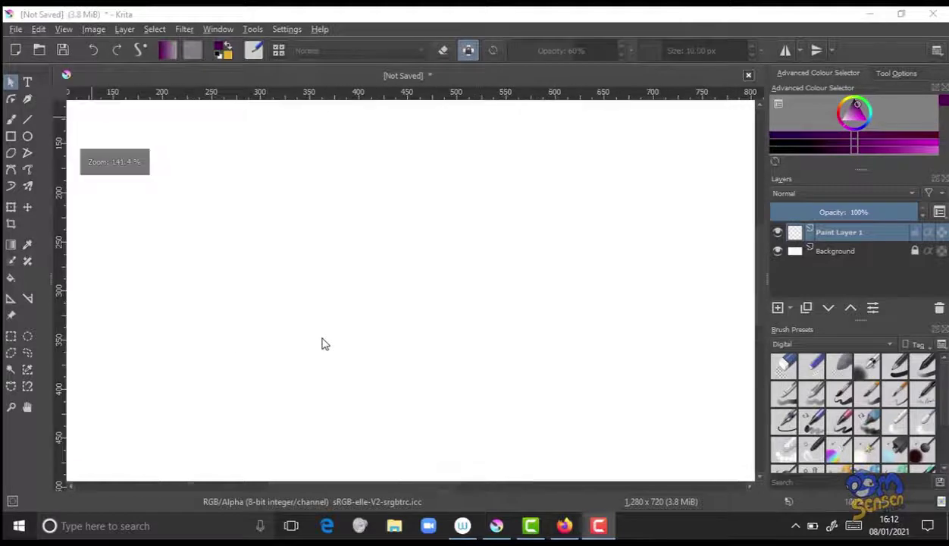
scroll(322, 344, "down", 1)
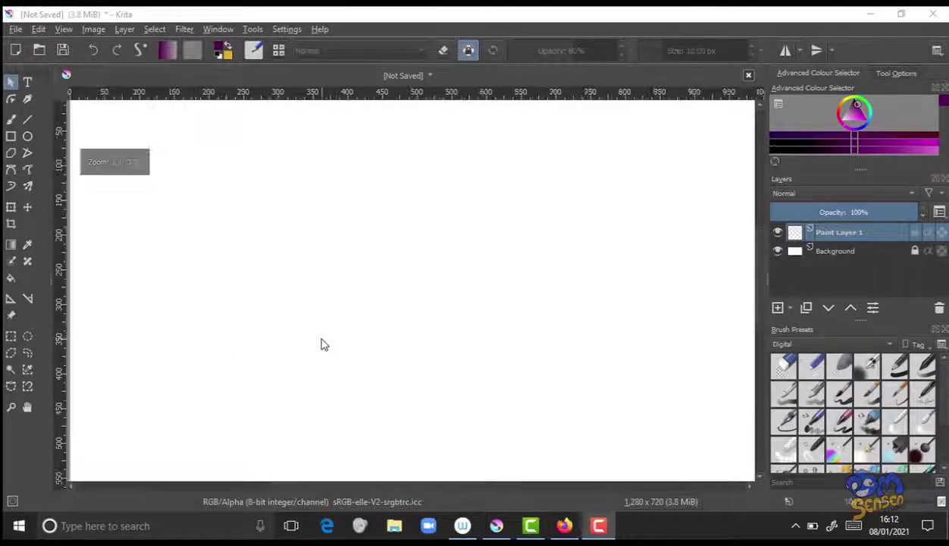
scroll(322, 345, "down", 2)
scroll(321, 345, "up", 2)
scroll(318, 346, "down", 1)
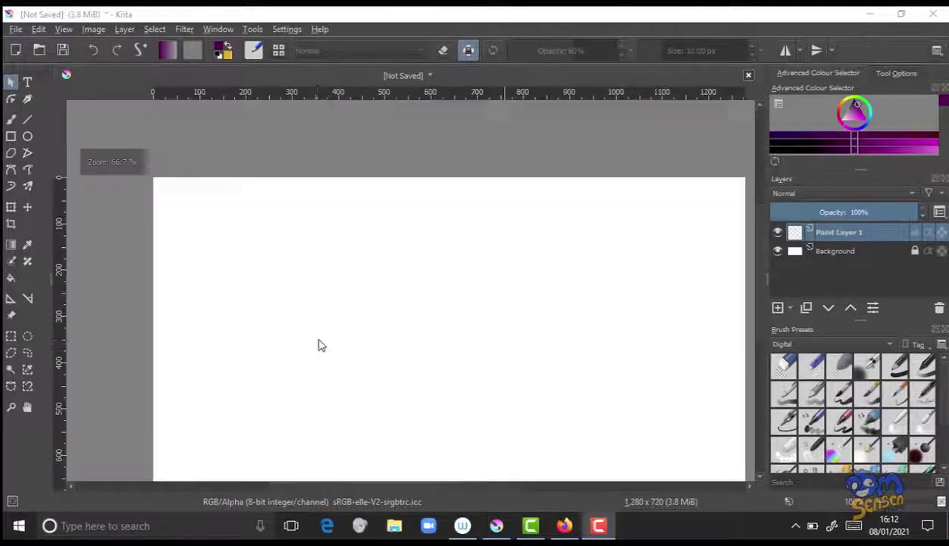
scroll(318, 346, "down", 1)
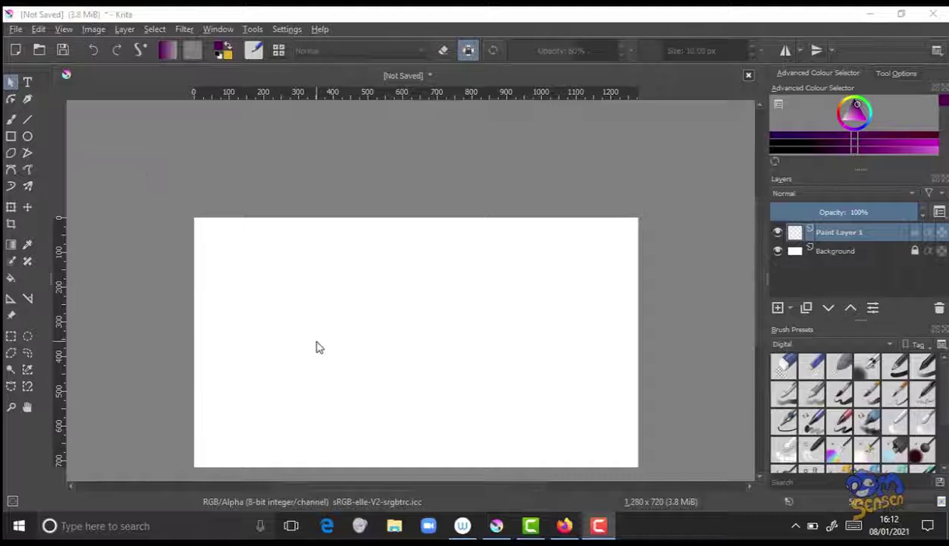
scroll(316, 348, "up", 3)
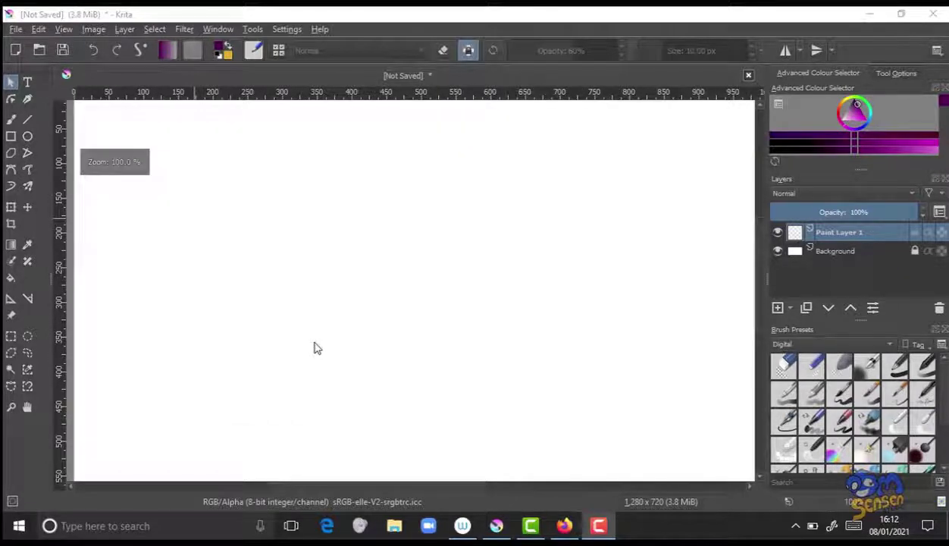
Step: Examine the blank canvas by zooming and panning it around, finishing with the whole page centred in view
scroll(316, 347, "down", 3)
scroll(317, 347, "up", 3)
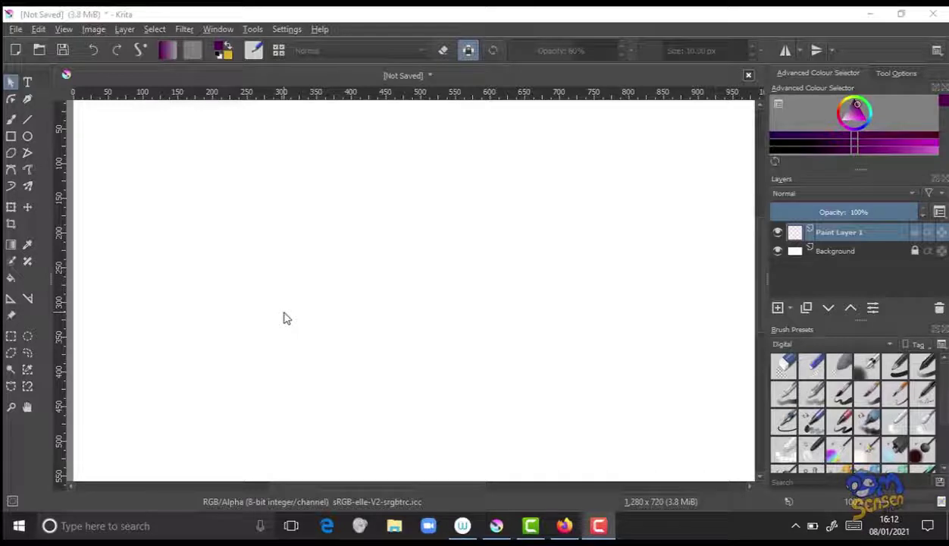
left_click(325, 284)
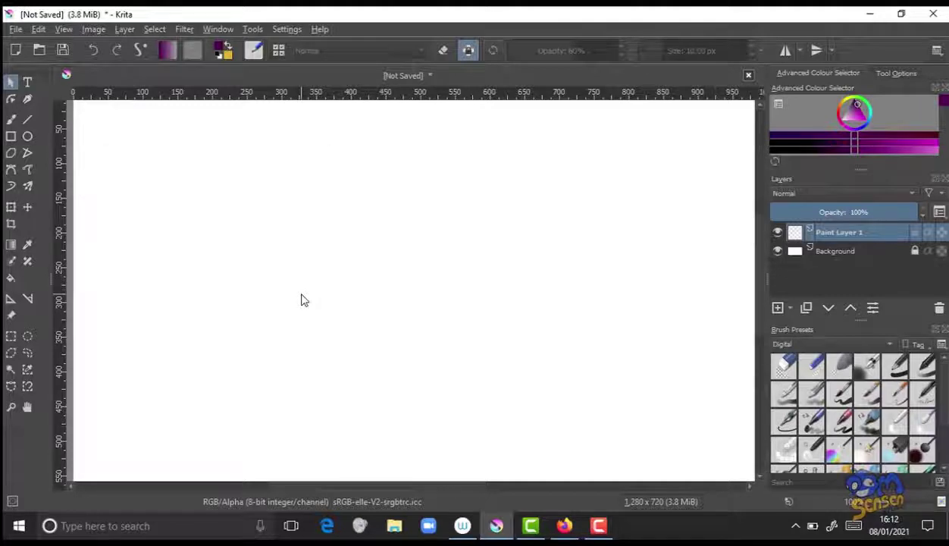
left_click(379, 286)
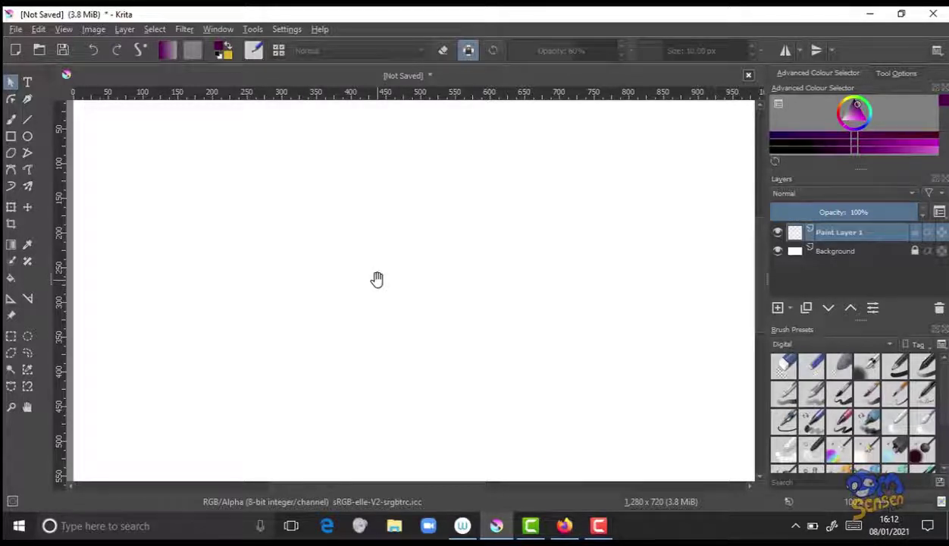
left_click_drag(377, 279, 509, 321)
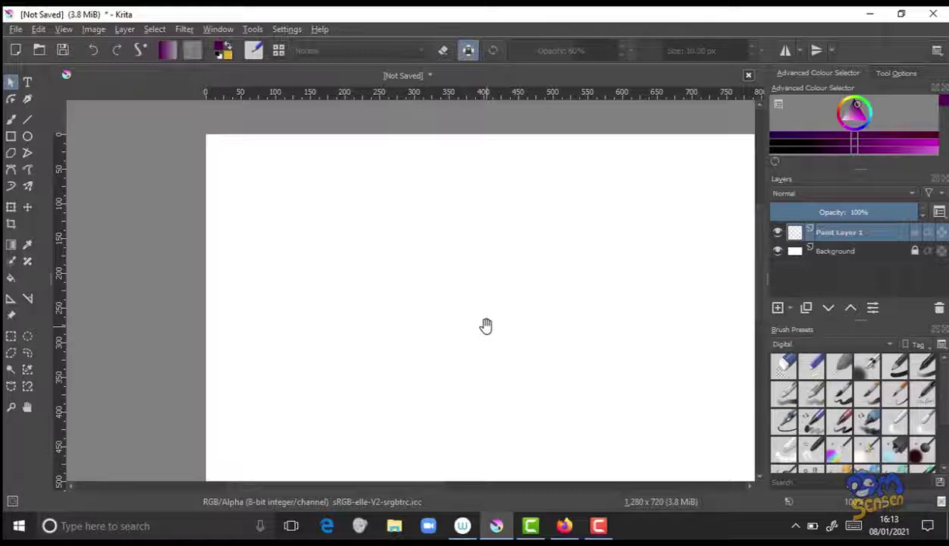
left_click_drag(486, 325, 374, 338)
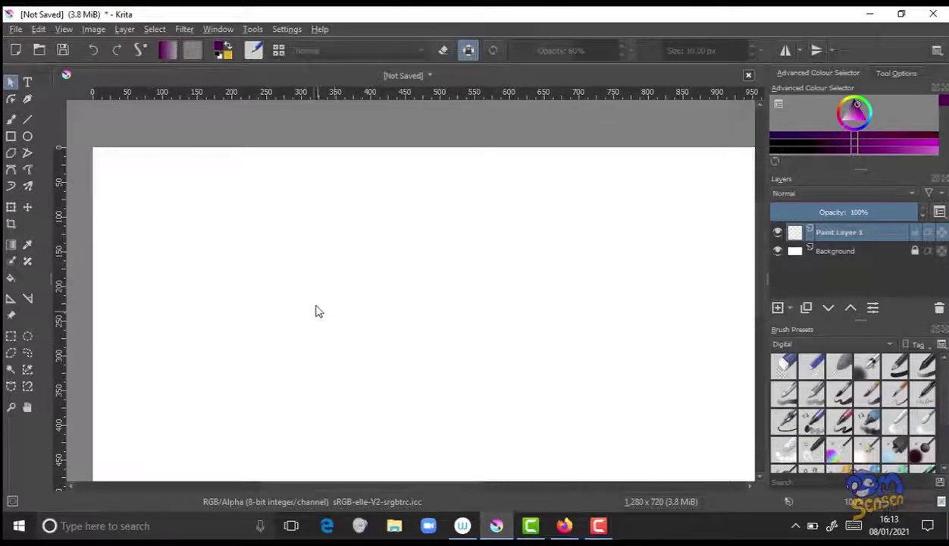
scroll(317, 295, "down", 2)
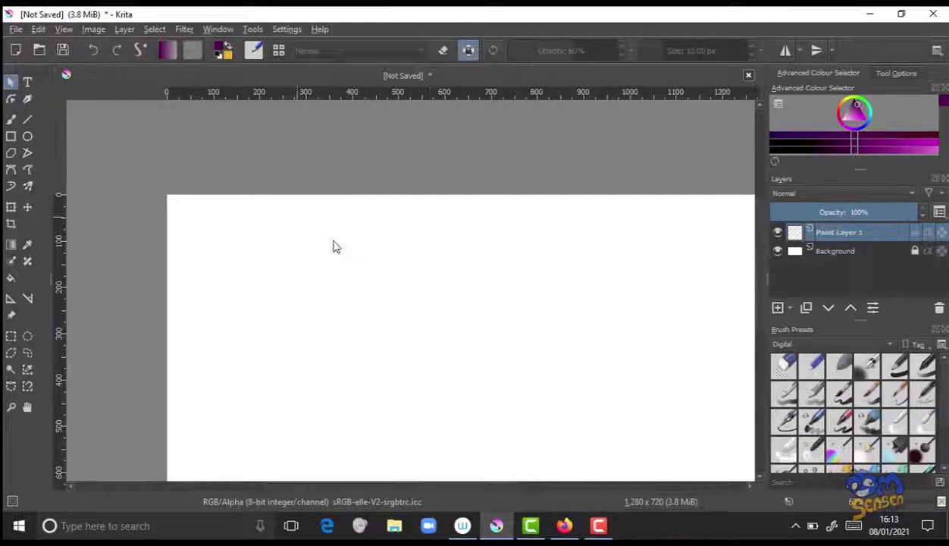
left_click_drag(387, 284, 344, 222)
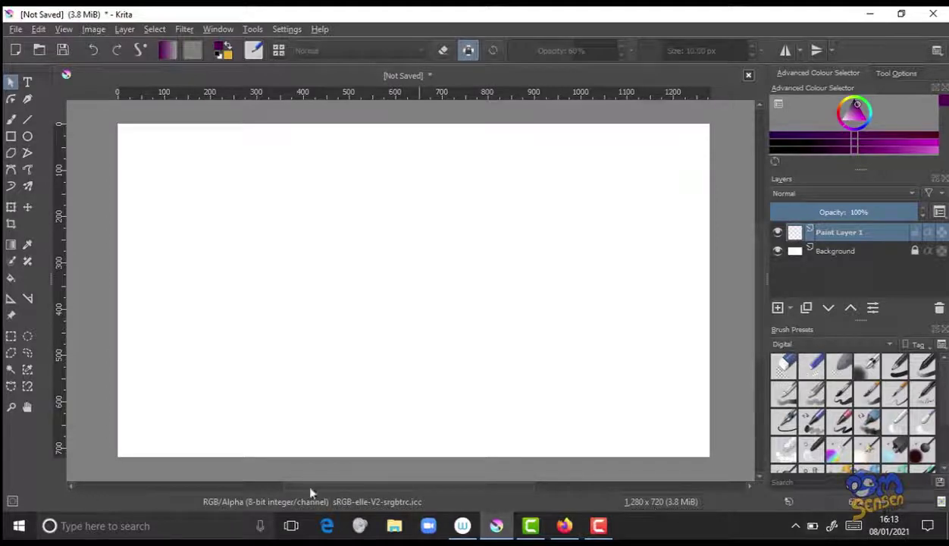
Step: Hide the status bar and show it again
left_click(64, 28)
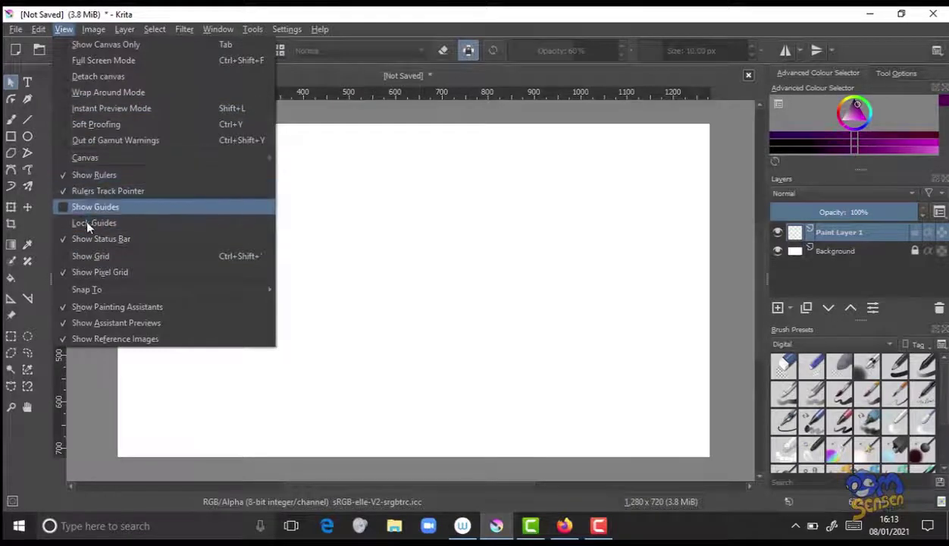
left_click(90, 239)
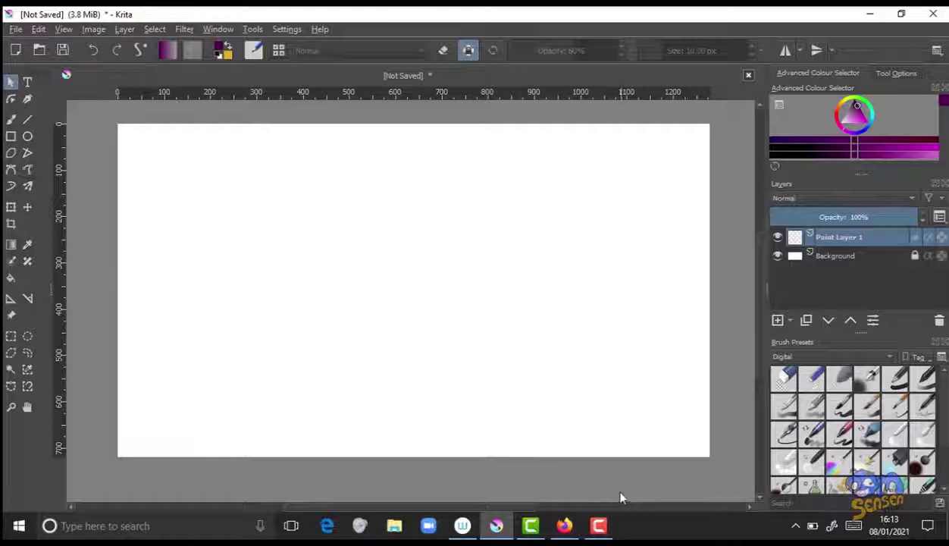
left_click(60, 30)
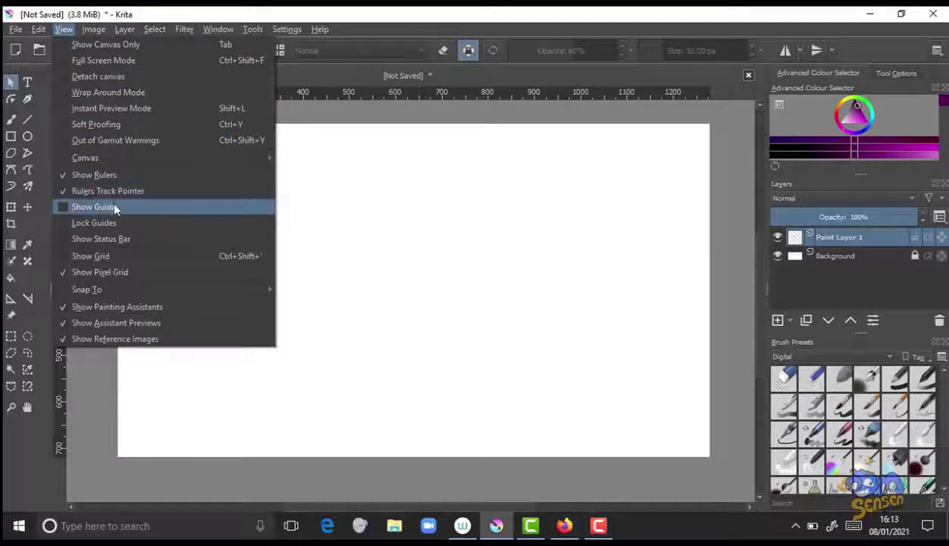
left_click(119, 242)
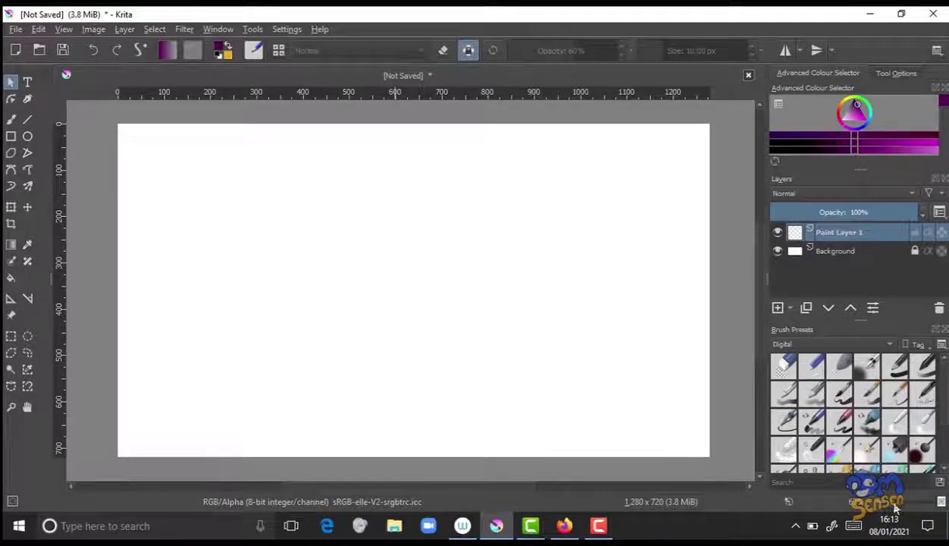
Step: Check the zoom percentage read-out in the status bar while magnifying and shrinking the canvas
scroll(888, 506, "up", 3)
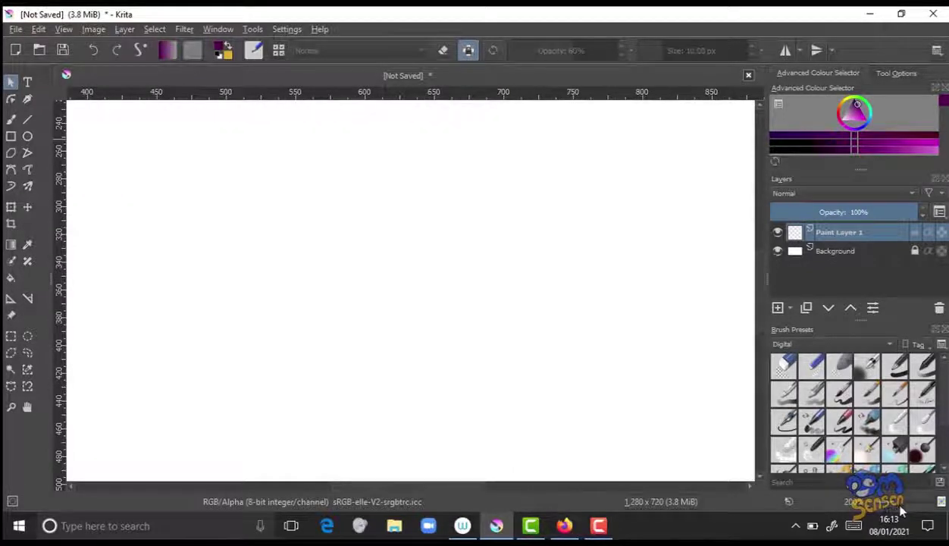
scroll(888, 509, "down", 5)
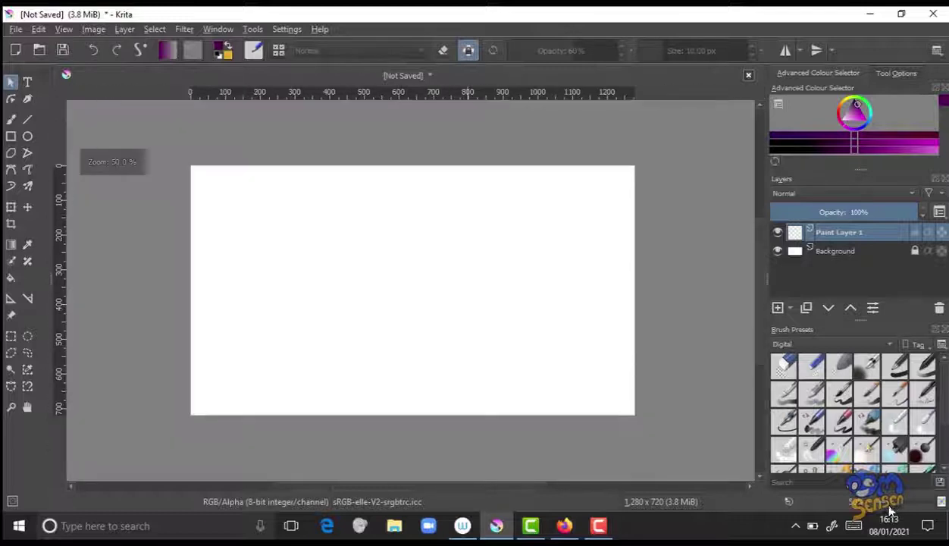
scroll(883, 512, "up", 3)
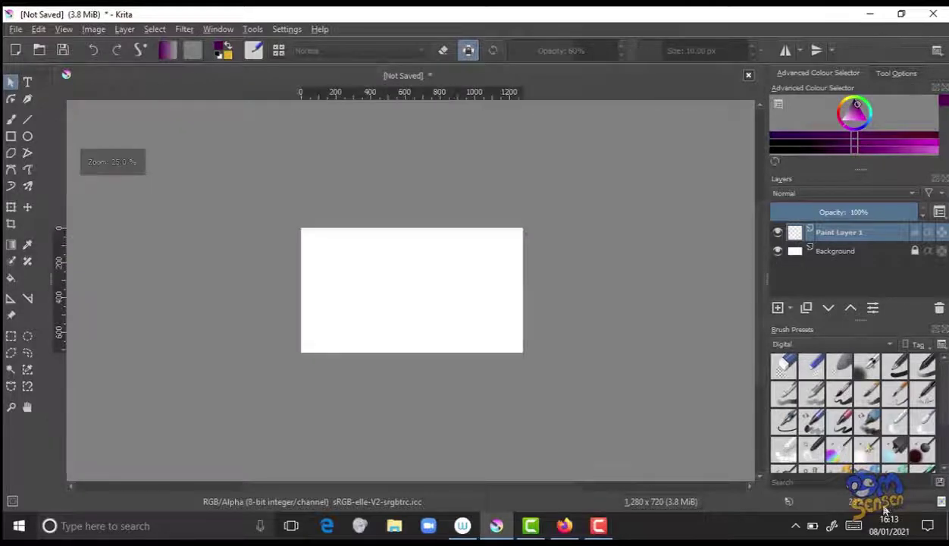
scroll(890, 512, "up", 2)
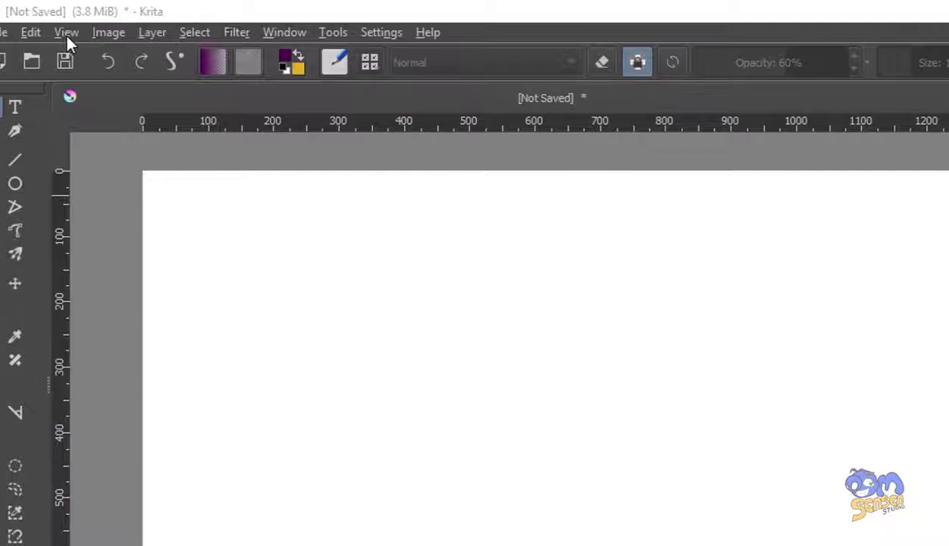
Step: Hide the canvas rulers and turn them back on
left_click(65, 32)
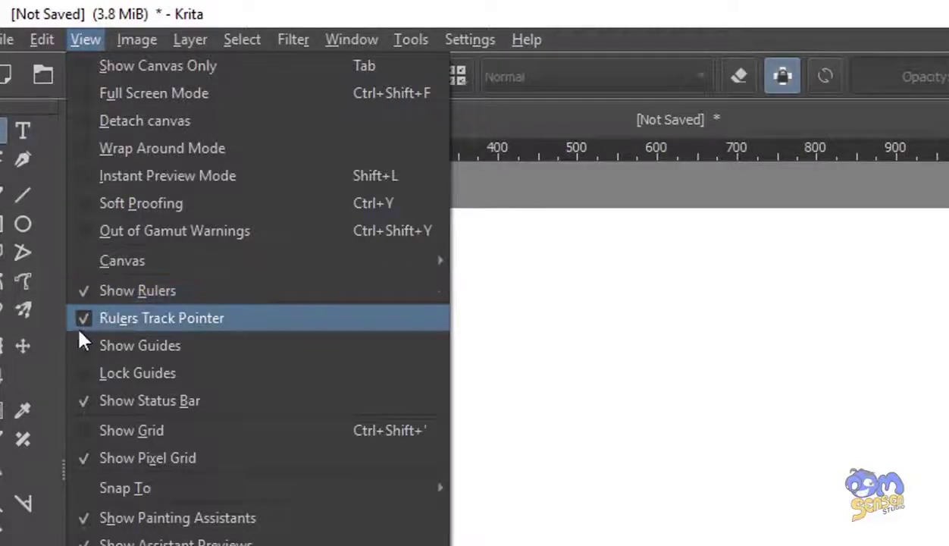
left_click(119, 295)
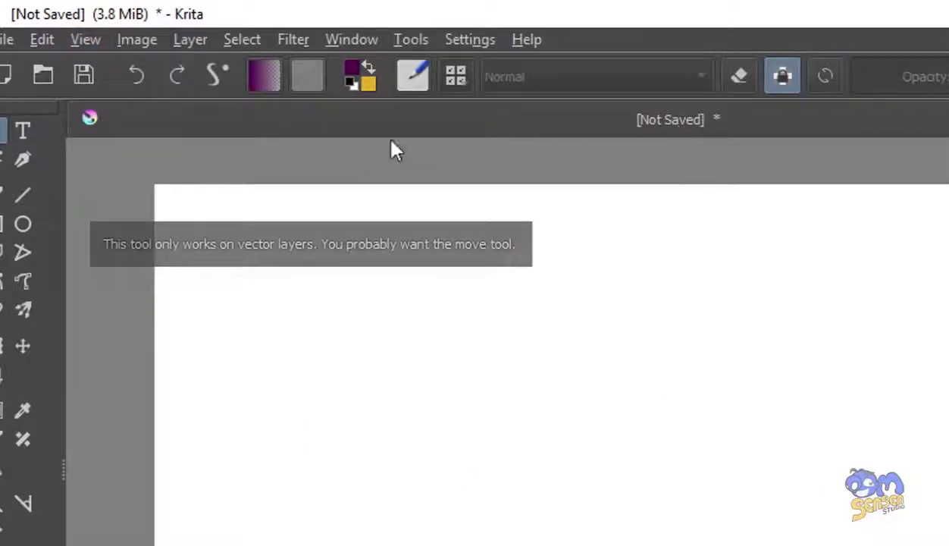
left_click(80, 39)
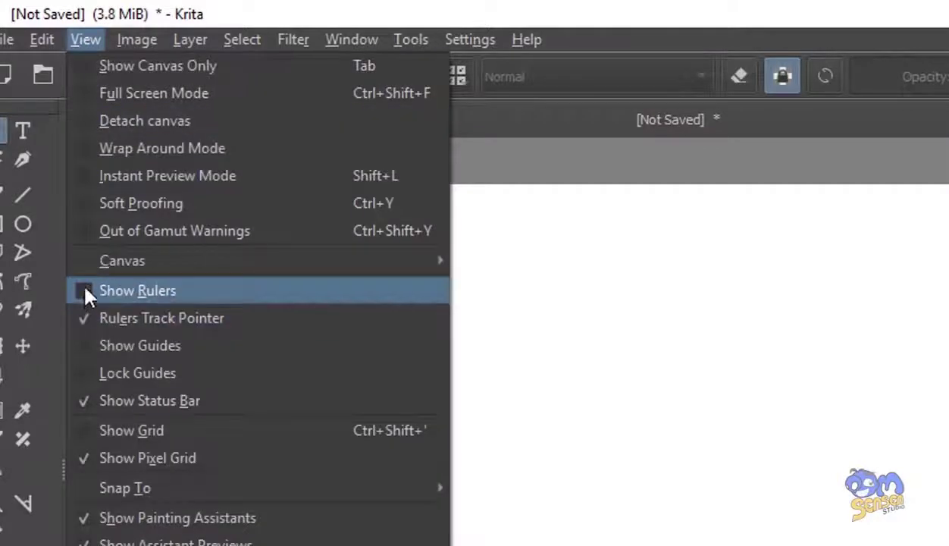
left_click(128, 296)
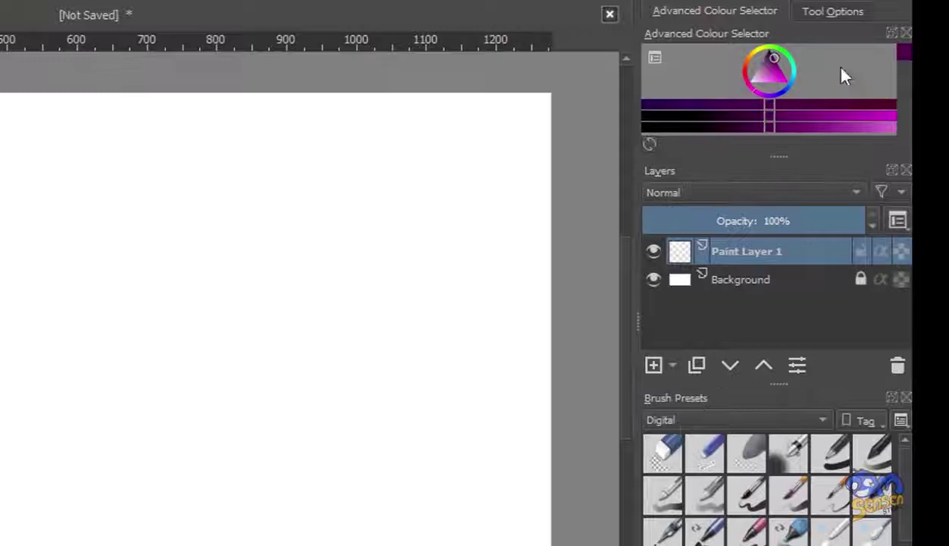
Step: Look at the Tool Options docker and return to the Advanced Colour Selector
left_click(833, 12)
left_click(733, 16)
left_click(825, 14)
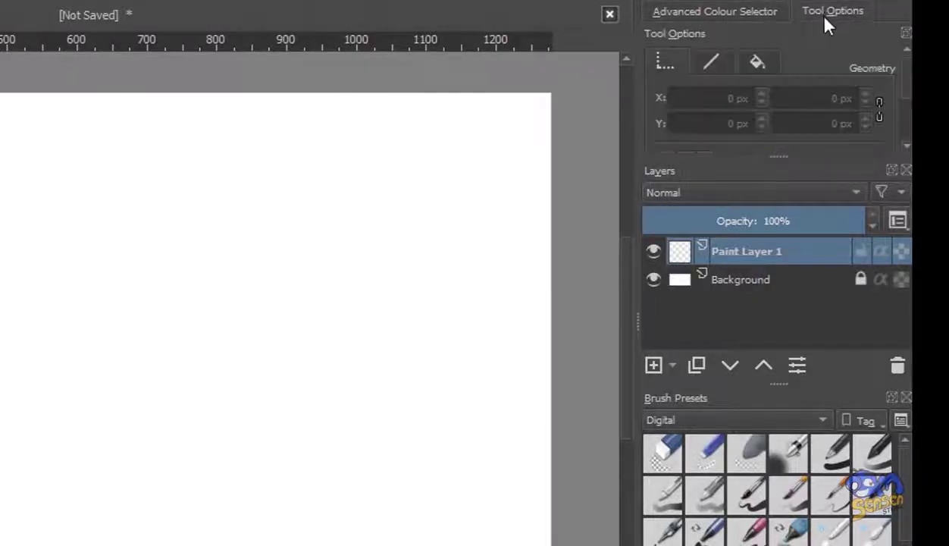
left_click(747, 14)
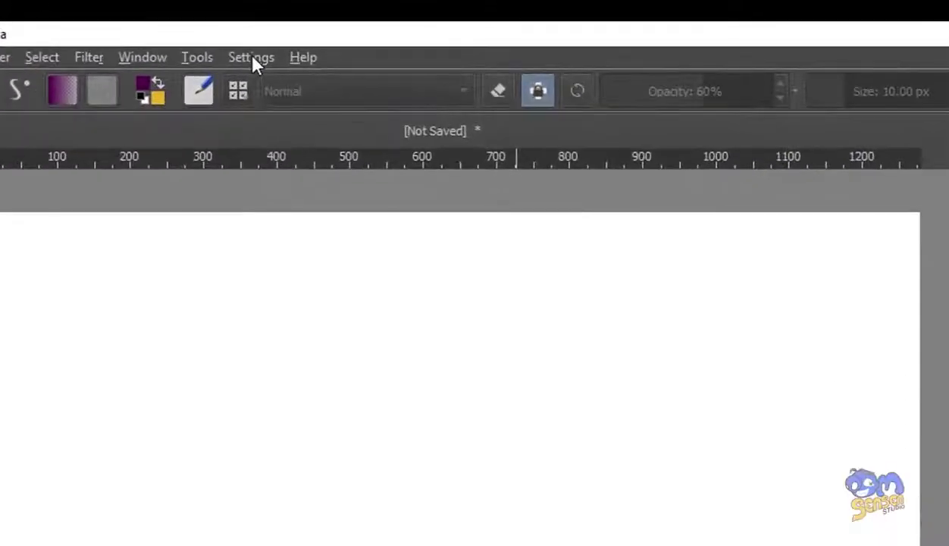
Step: Hide the Layers docker and restore it
left_click(252, 61)
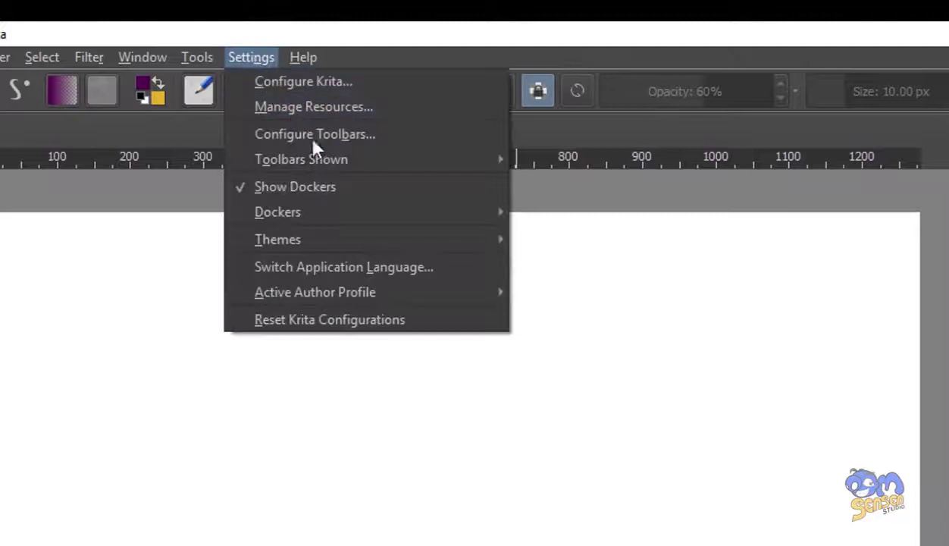
mouse_move(333, 213)
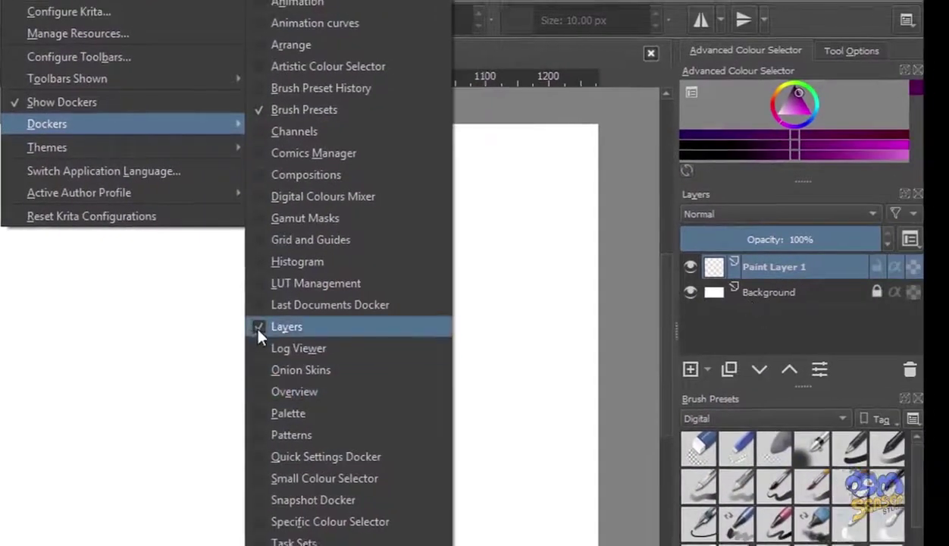
left_click(286, 327)
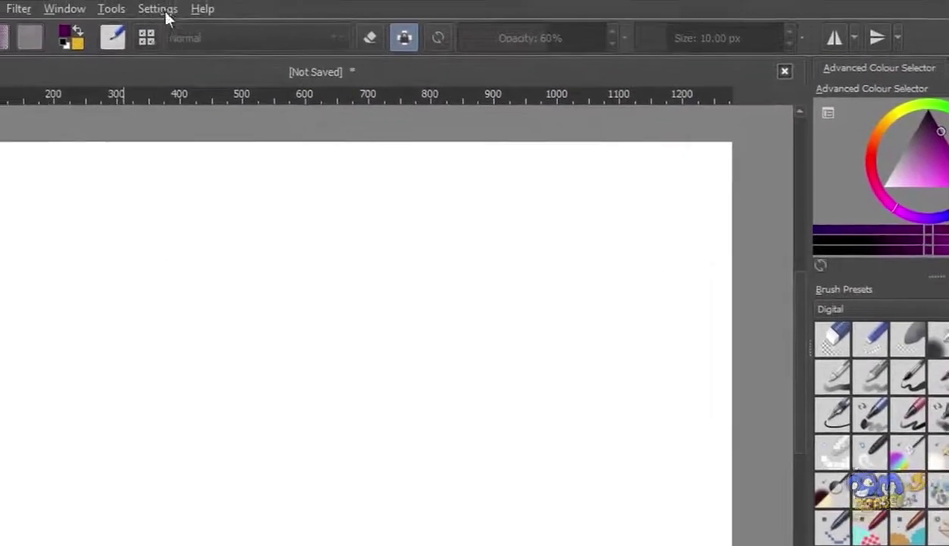
left_click(163, 11)
mouse_move(236, 151)
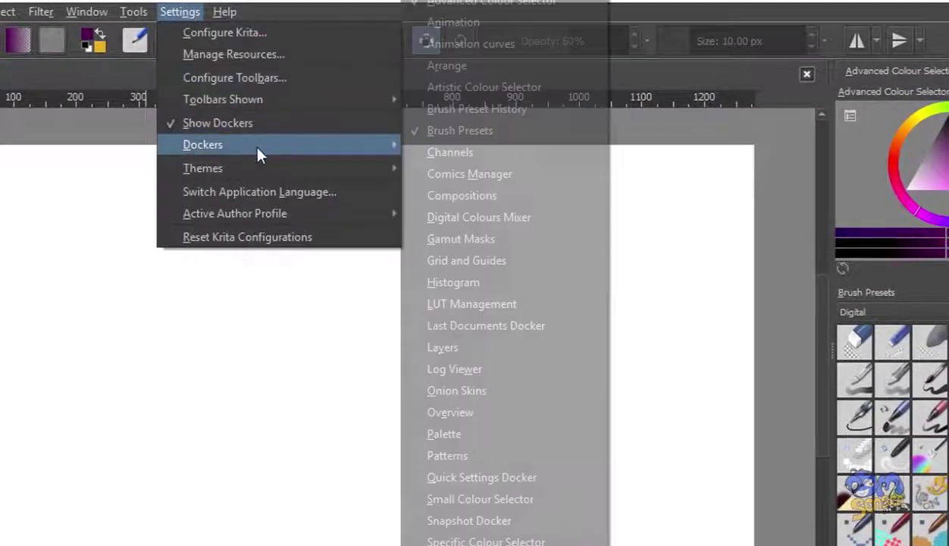
left_click(438, 347)
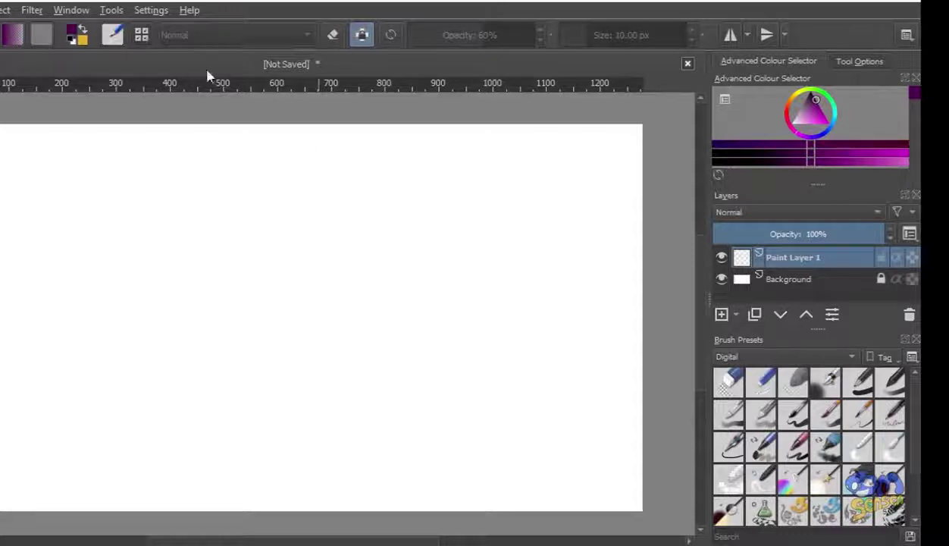
Step: Hide the Brush Presets docker and bring it back
left_click(149, 10)
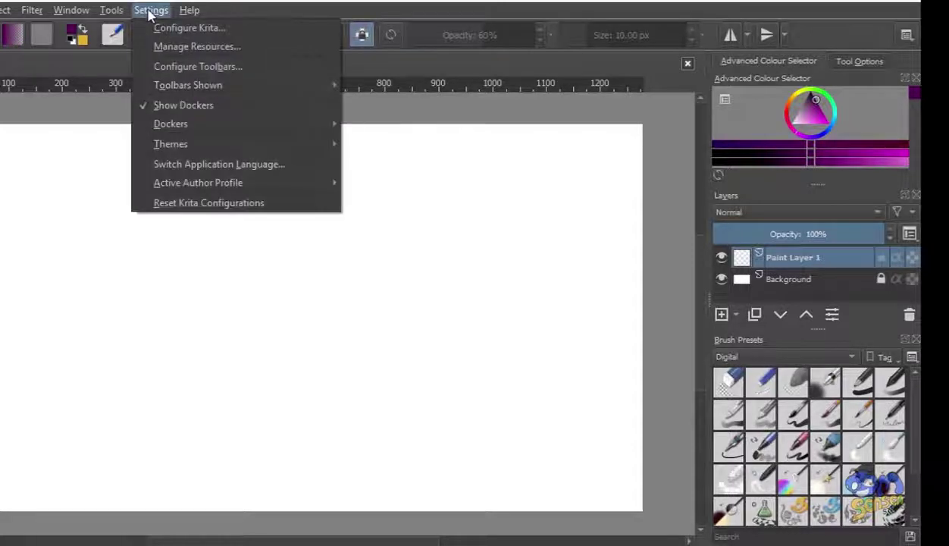
mouse_move(131, 8)
mouse_move(211, 125)
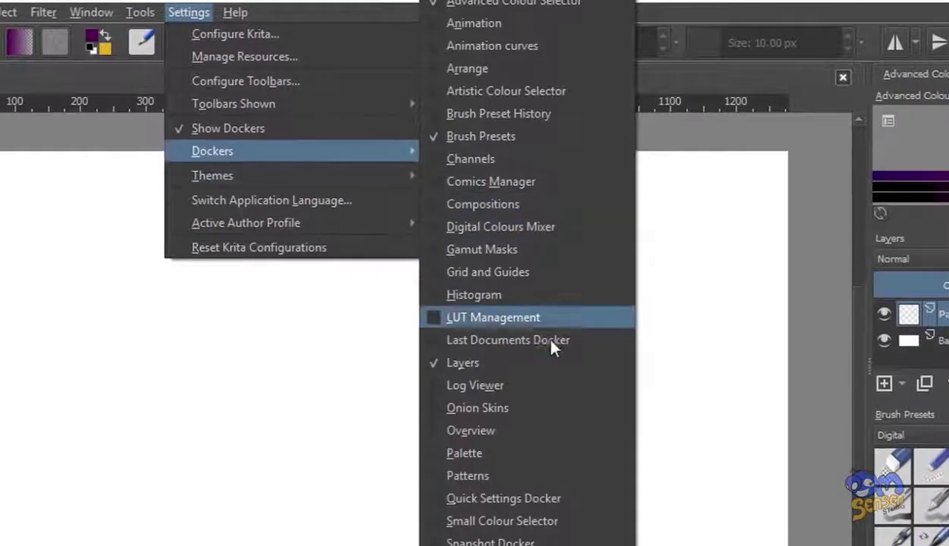
left_click(496, 146)
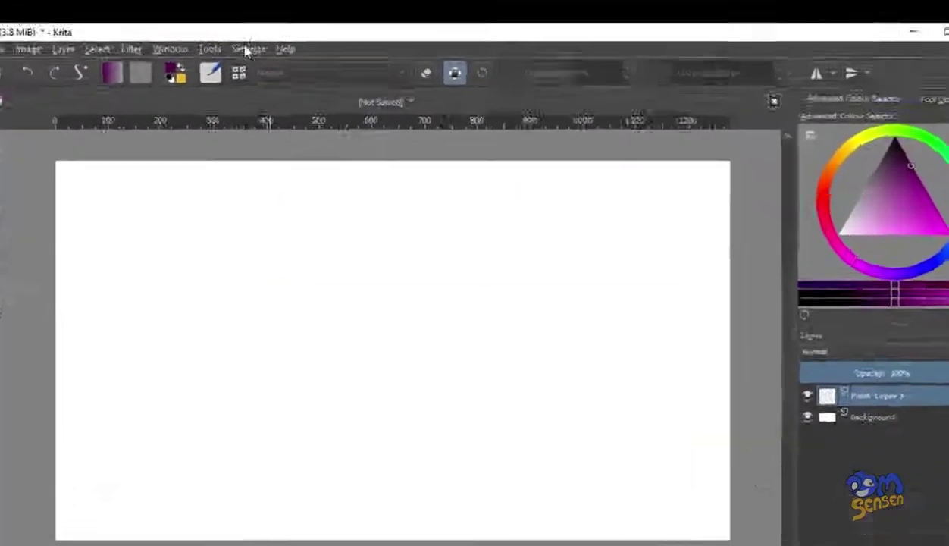
left_click(246, 50)
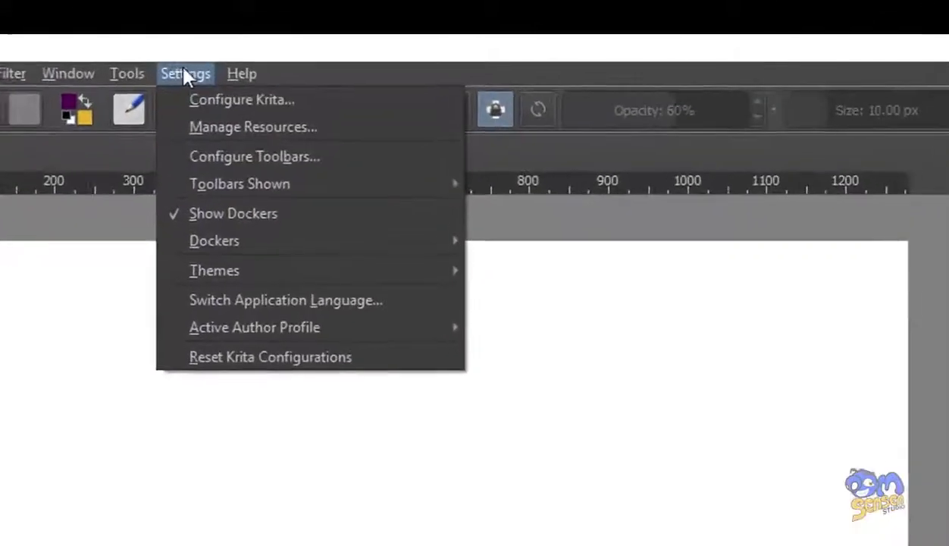
mouse_move(297, 159)
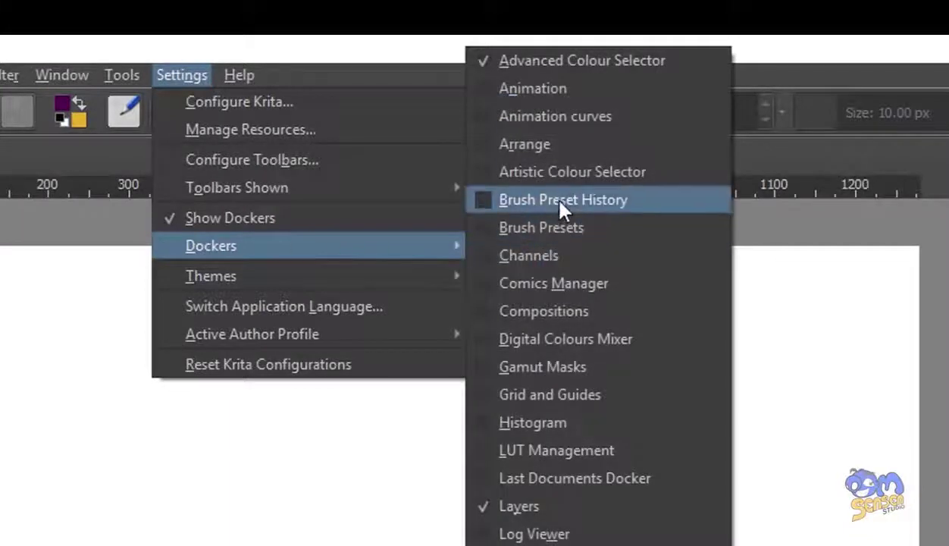
left_click(556, 229)
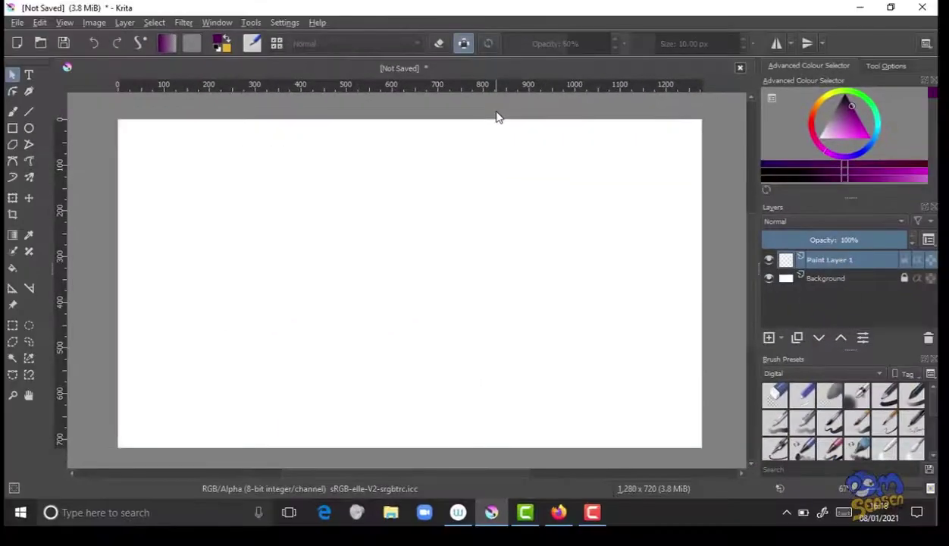
left_click(286, 23)
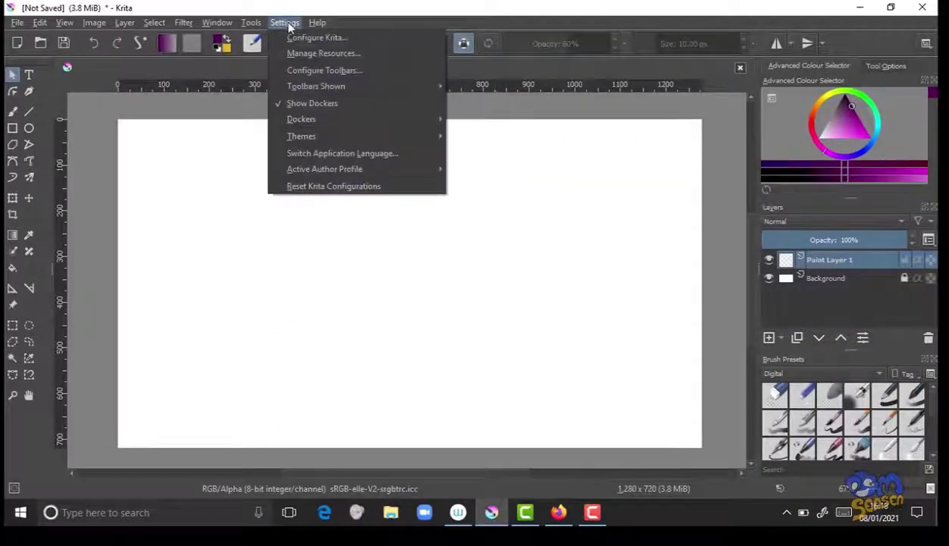
mouse_move(318, 118)
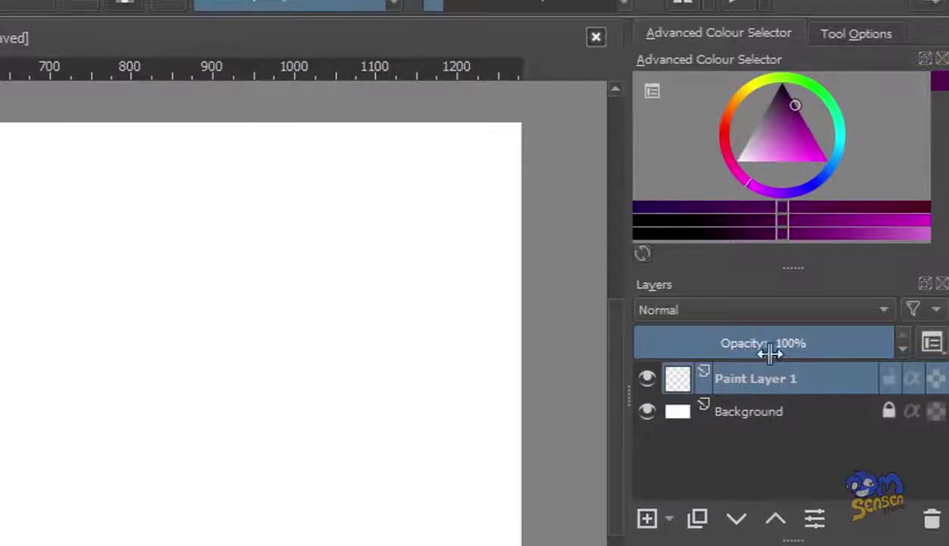
Step: Select the Background layer
left_click(751, 418)
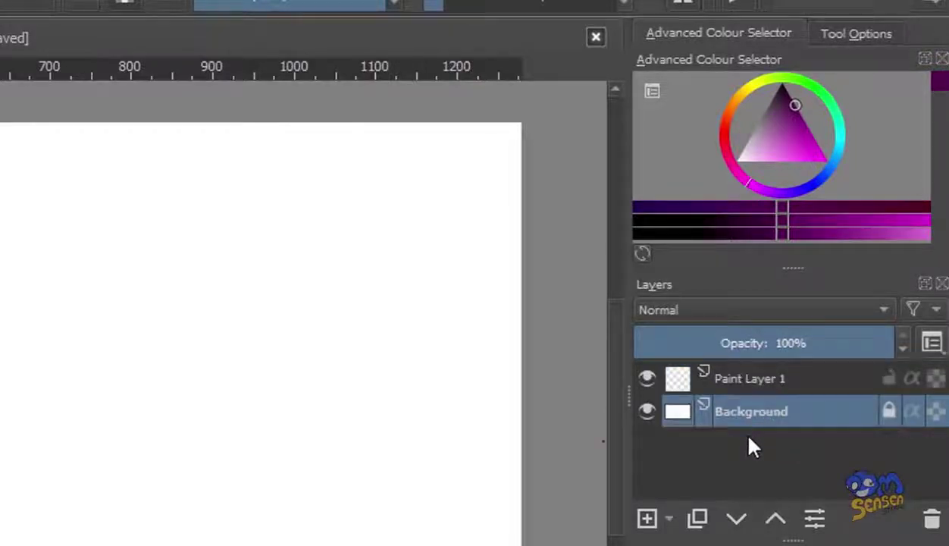
Step: Delete Paint Layer 1 and add a vector layer above the Background layer
left_click(751, 382)
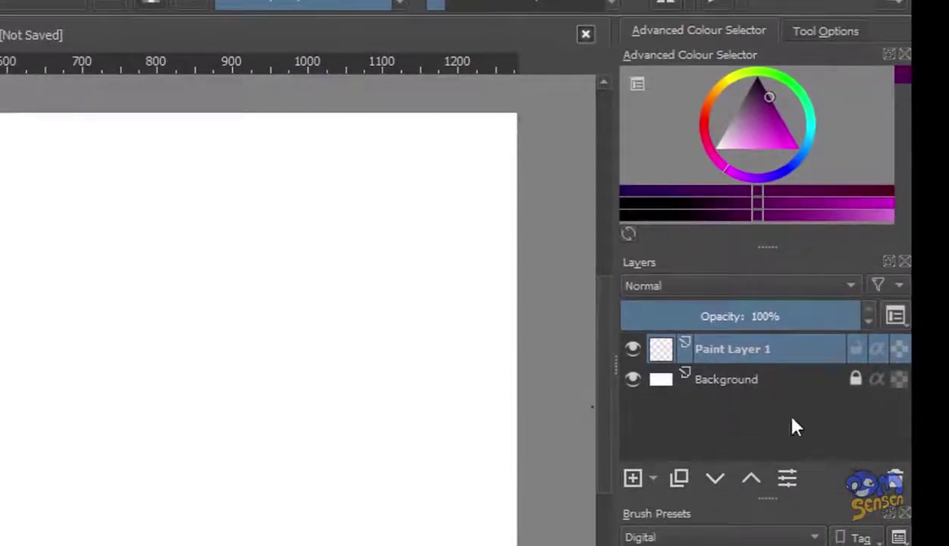
left_click(895, 487)
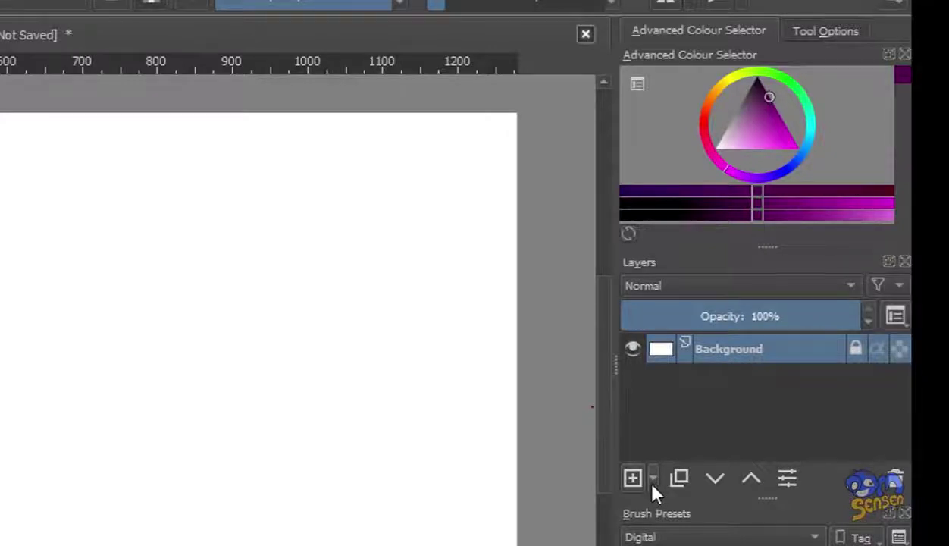
left_click(651, 482)
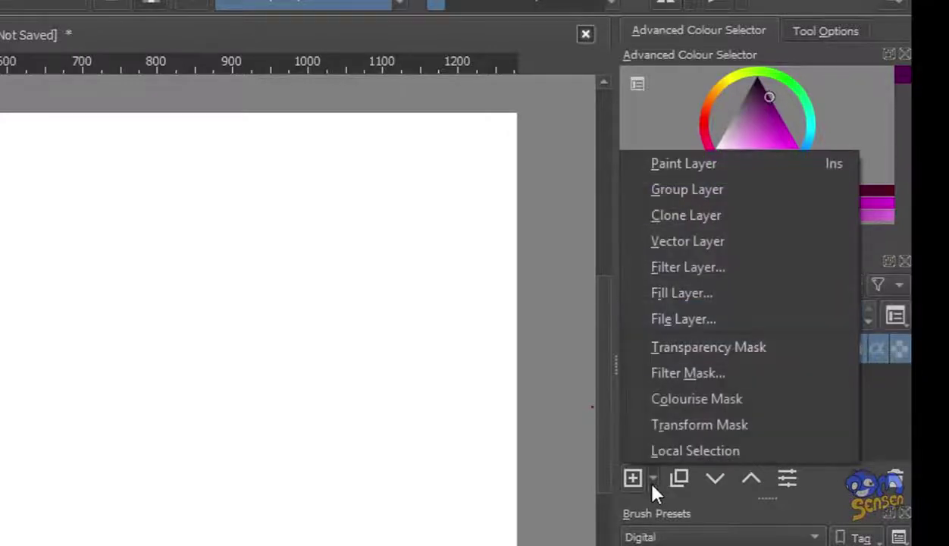
left_click(714, 250)
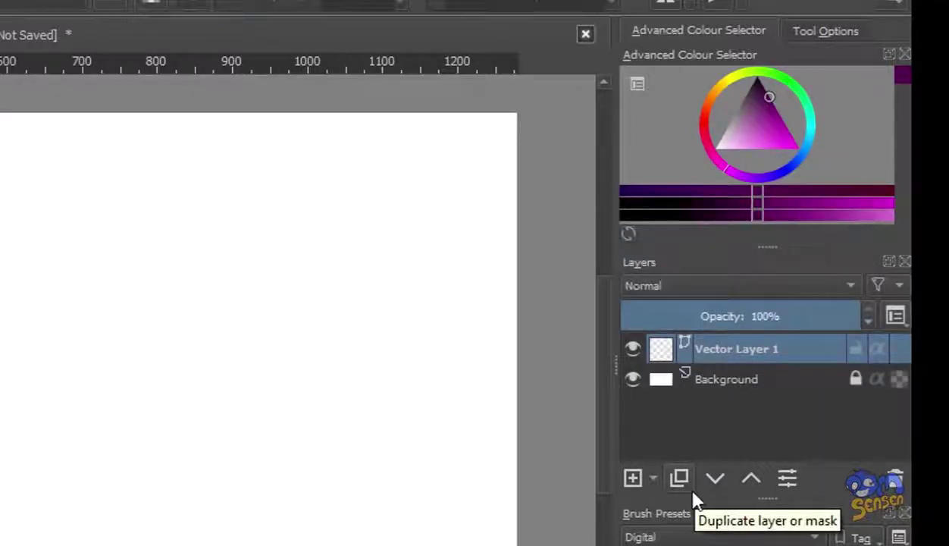
Step: Rename the new vector layer road
double_click(734, 353)
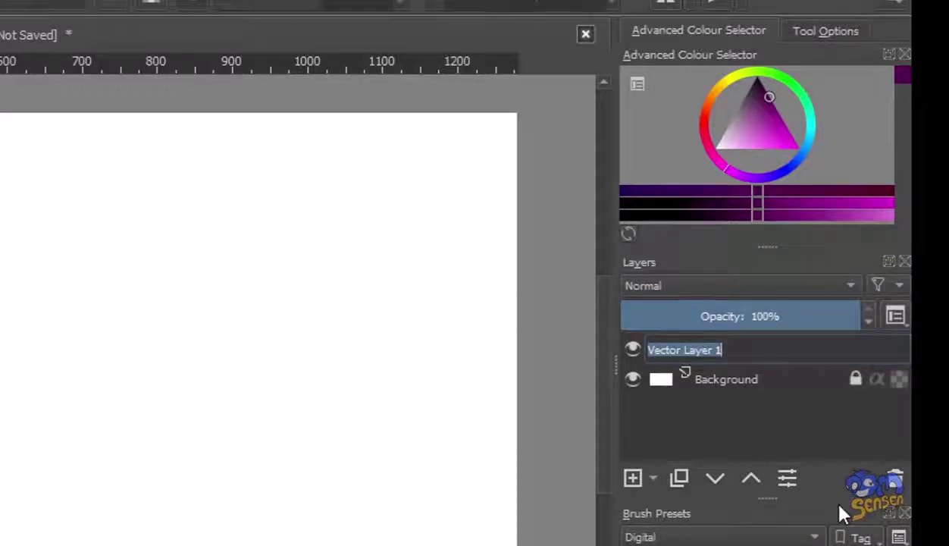
type("road")
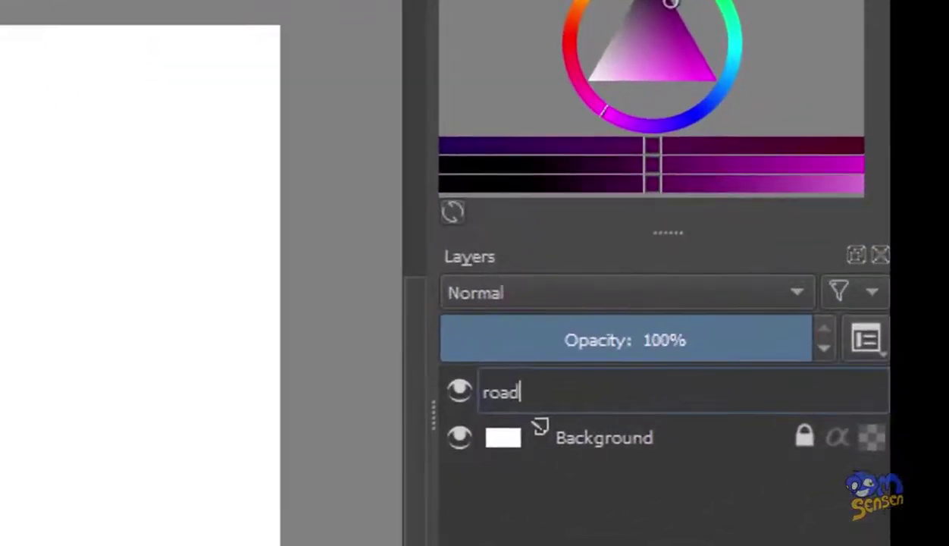
key("Return")
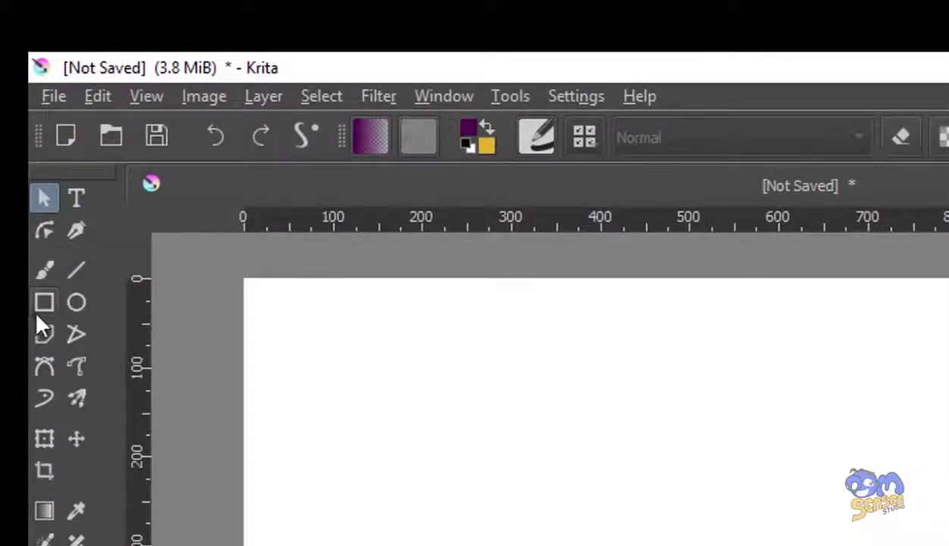
Step: Activate the Rectangle tool and set the brush size to 1 px
left_click(48, 301)
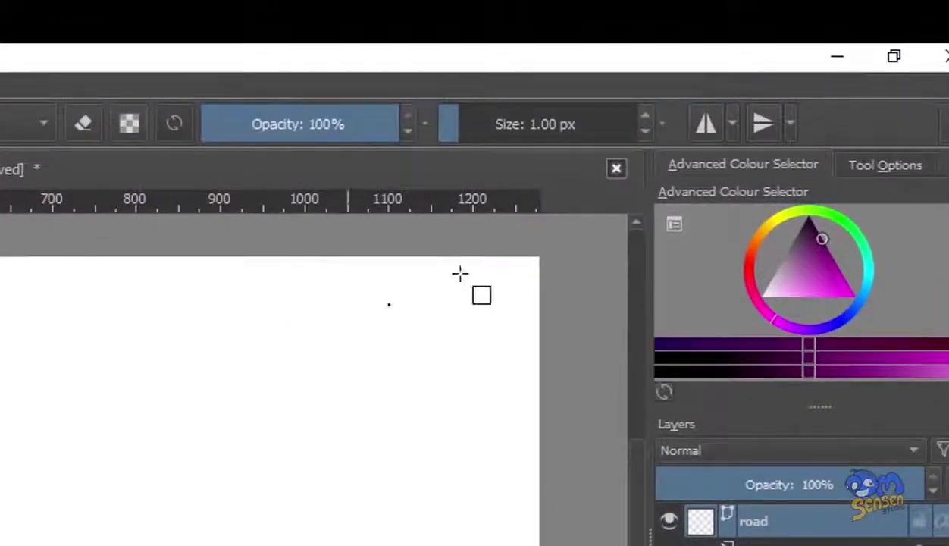
mouse_move(458, 118)
left_mouse_down()
mouse_move(509, 126)
mouse_move(483, 127)
left_mouse_up()
left_click_drag(503, 127, 477, 127)
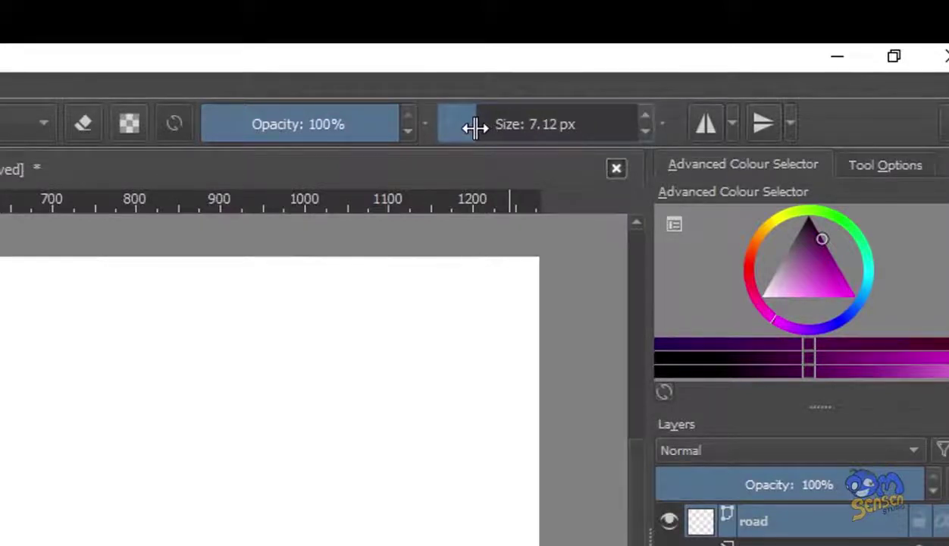
double_click(474, 128)
type("1")
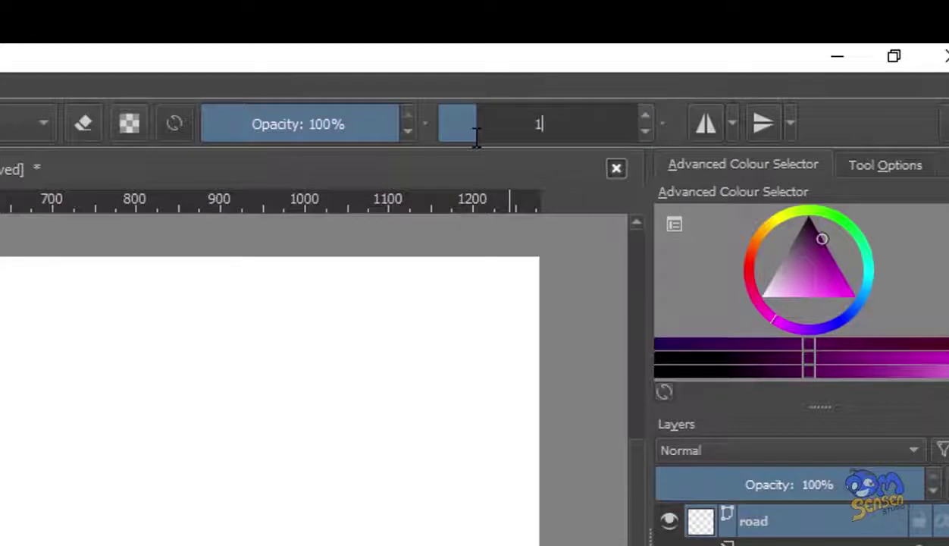
key("Return")
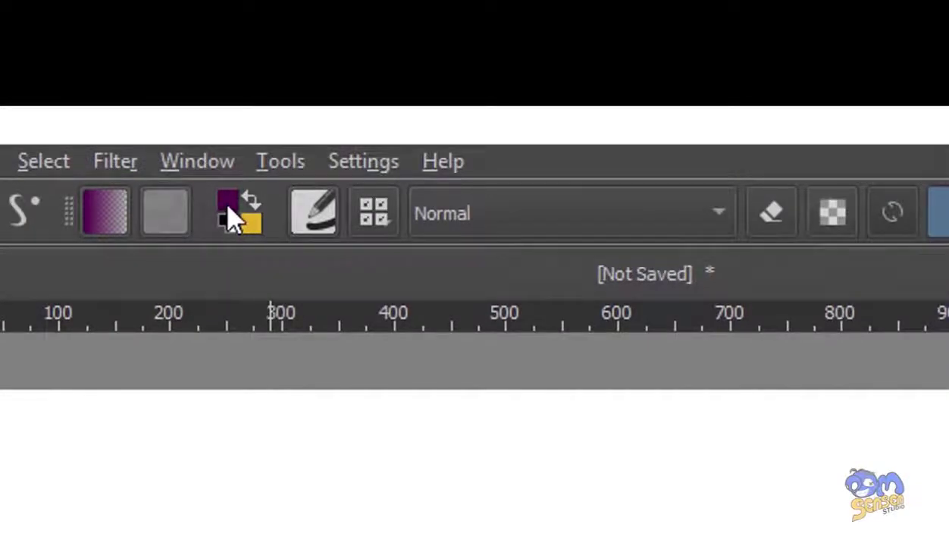
Step: Set the foreground colour to dark grey #313131
left_click(229, 212)
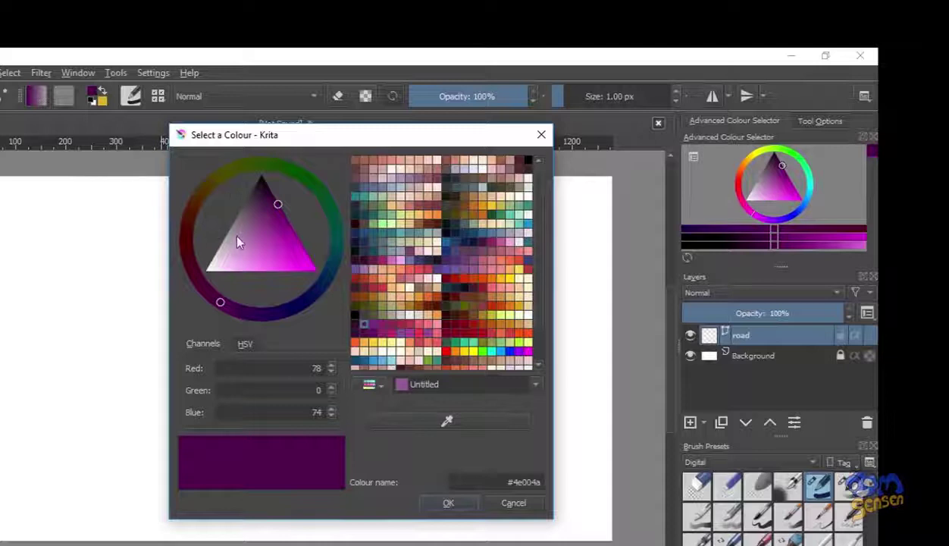
left_click_drag(238, 237, 250, 194)
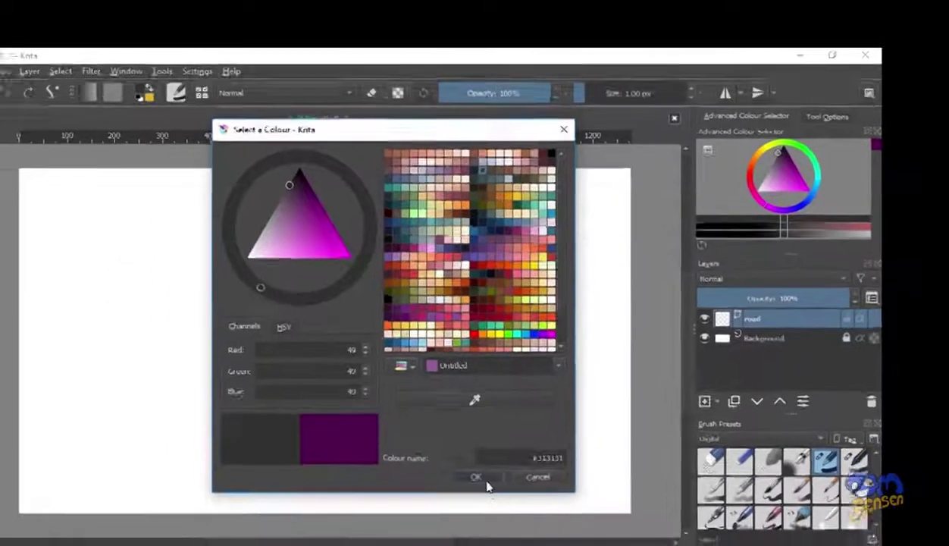
left_click(448, 502)
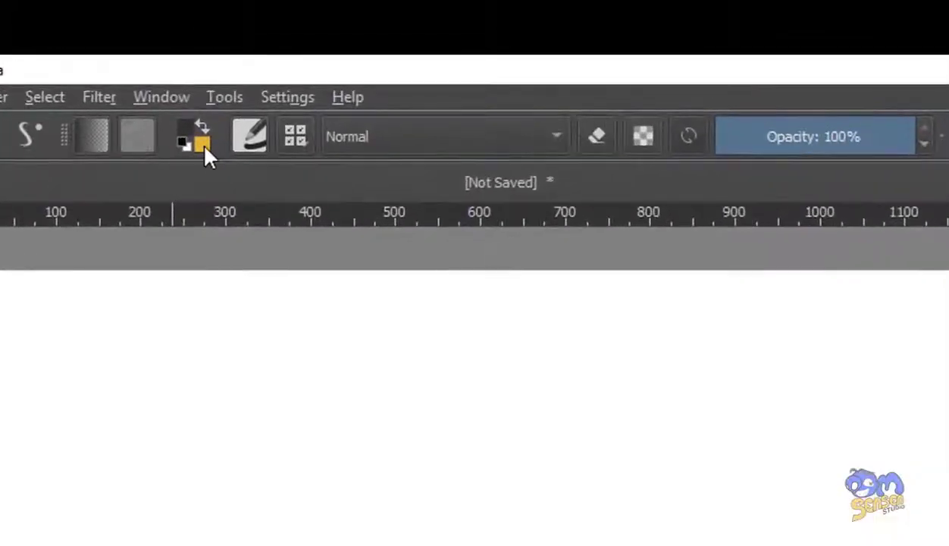
Step: Set the background colour to black, #000000
left_click(203, 145)
mouse_move(465, 317)
left_mouse_down()
mouse_move(451, 294)
mouse_move(478, 262)
left_mouse_up()
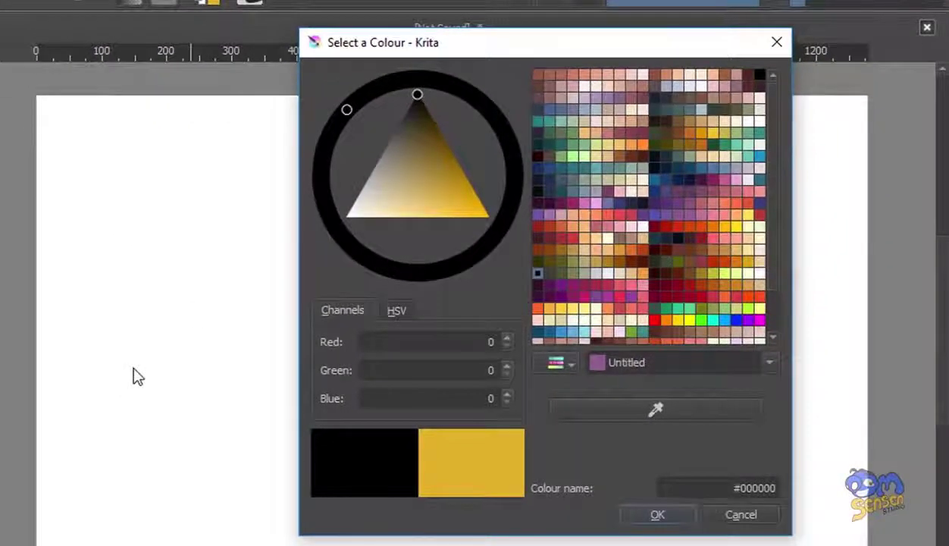
left_click(657, 514)
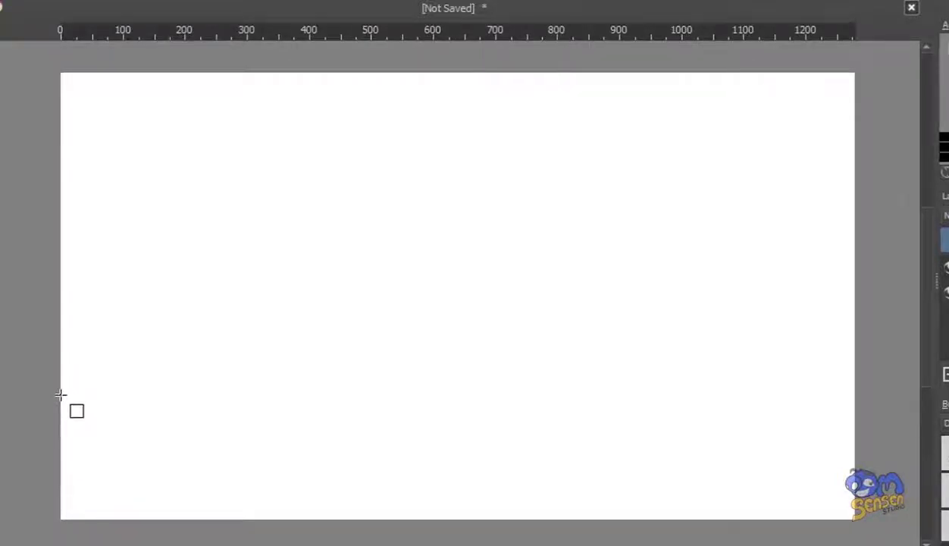
Step: Draw a rectangle about 1280 × 201 px across the bottom of the canvas and show its geometry in the Tool Options docker
left_click_drag(60, 394, 837, 515)
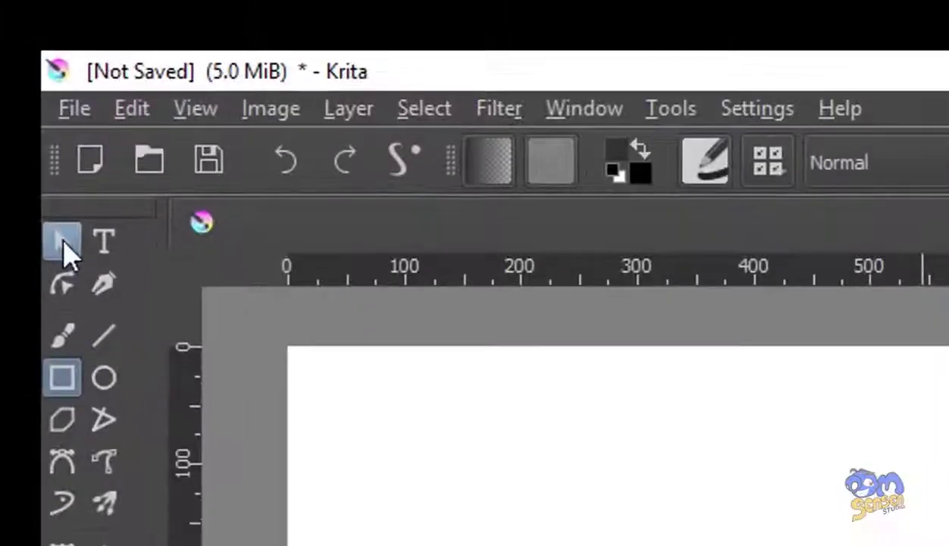
left_click(12, 94)
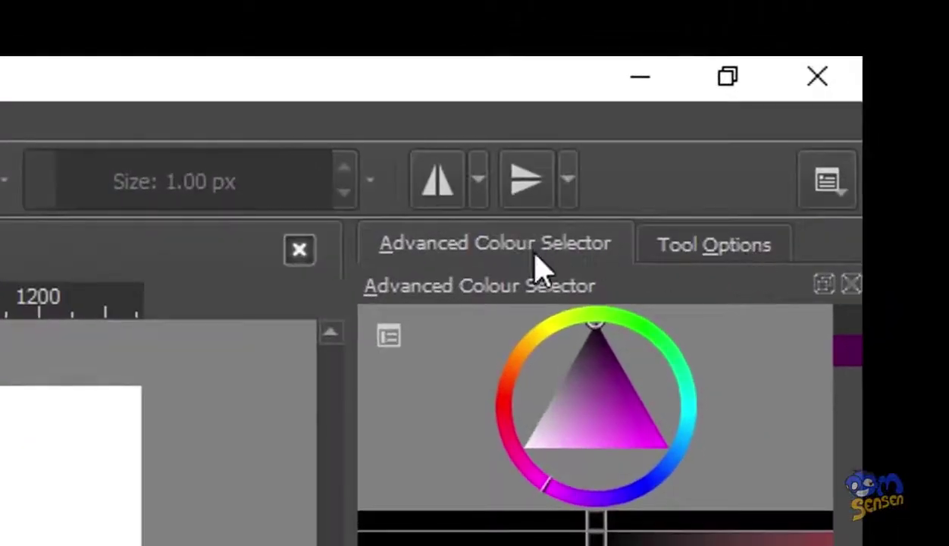
left_click(725, 252)
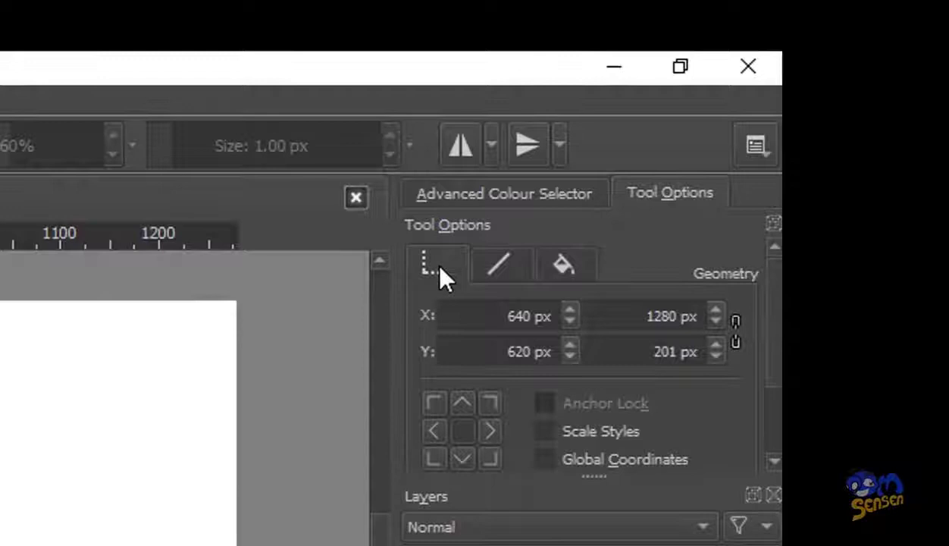
Step: Change the road rectangle's solid fill to dark grey #262626
left_click(568, 270)
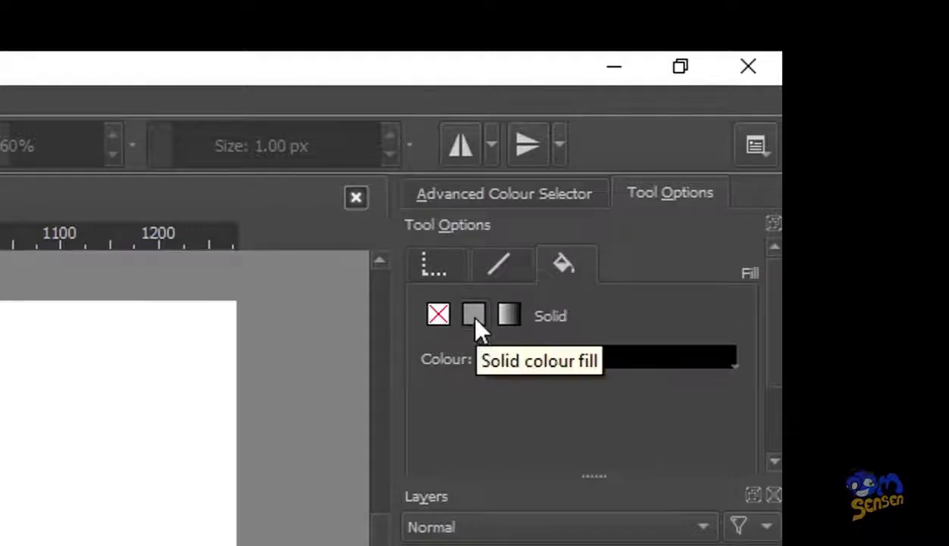
left_click(541, 356)
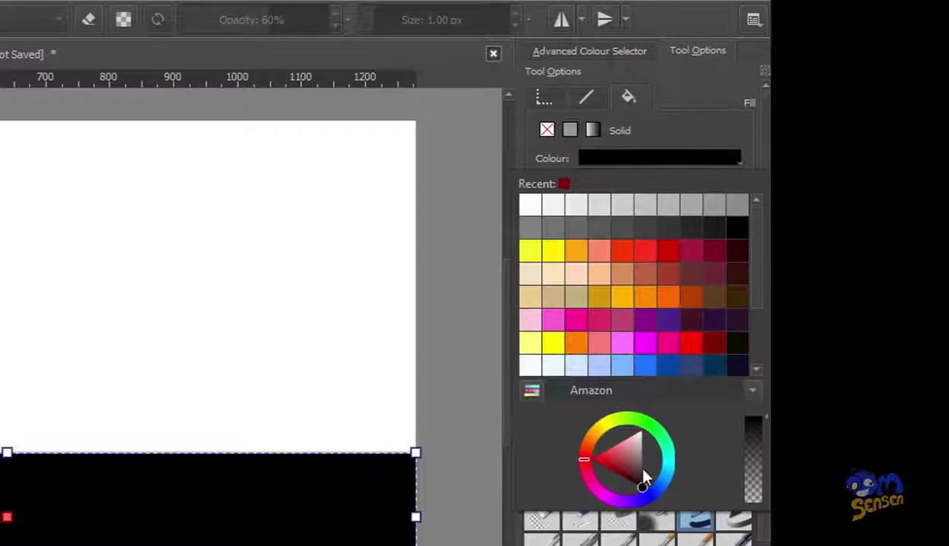
mouse_move(642, 485)
left_mouse_down()
mouse_move(642, 469)
mouse_move(641, 489)
left_mouse_up()
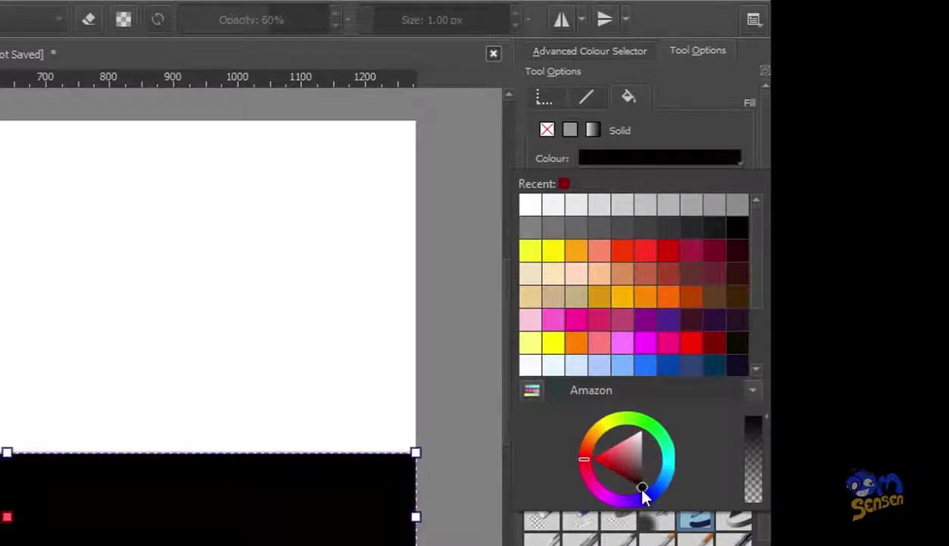
left_click(696, 232)
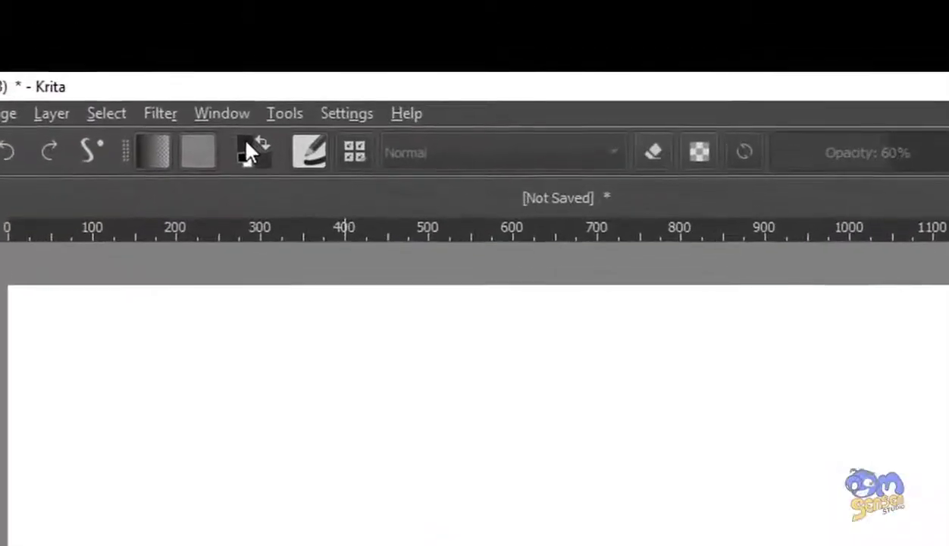
Step: Fine-tune the dark grey of the foreground colour slightly and apply it to the road rectangle
left_click(223, 67)
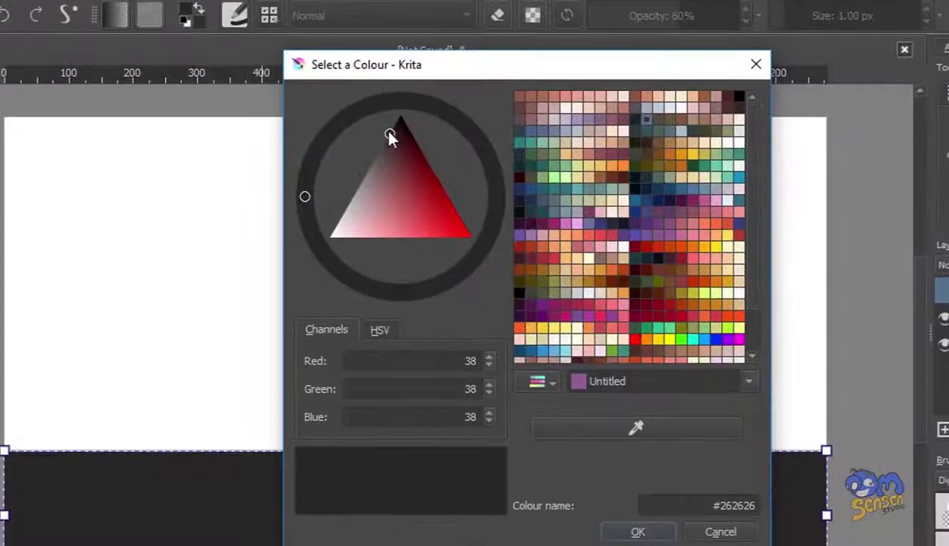
mouse_move(388, 132)
left_mouse_down()
mouse_move(384, 152)
mouse_move(391, 134)
left_mouse_up()
left_click(635, 531)
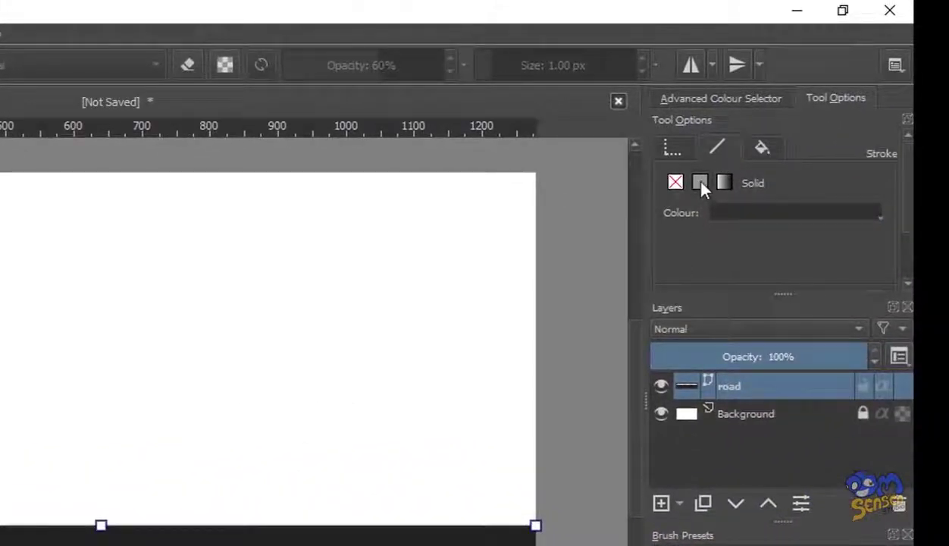
Step: Try a red solid stroke on the road rectangle, and remove its stroke
left_click(756, 219)
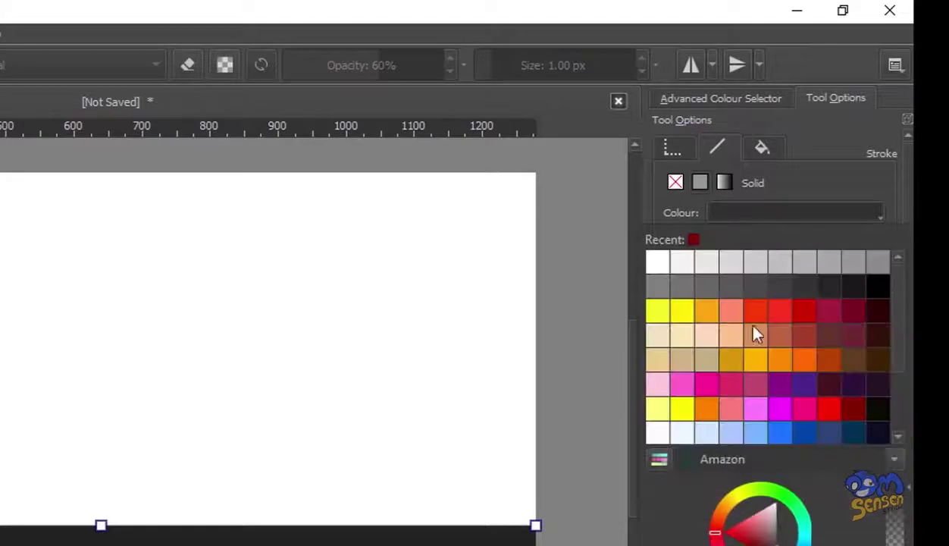
left_click(756, 310)
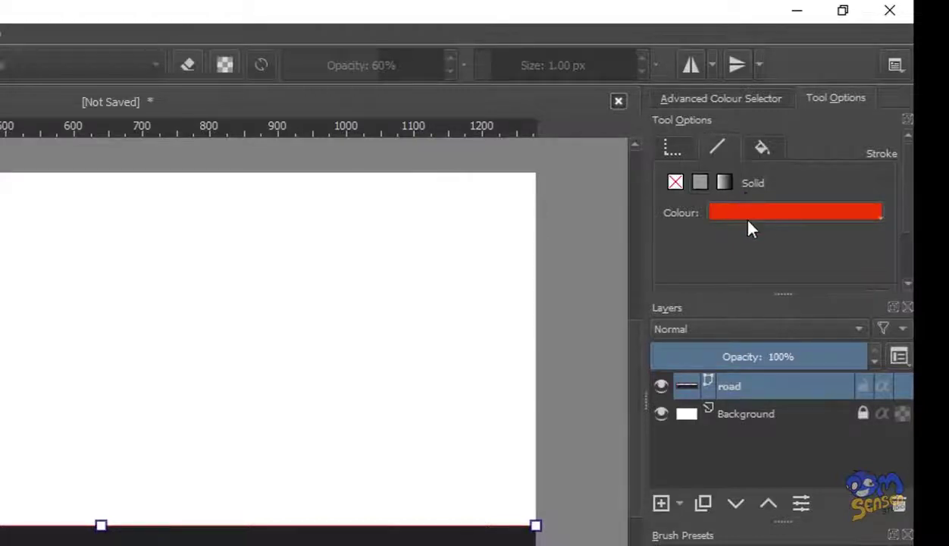
left_click(673, 184)
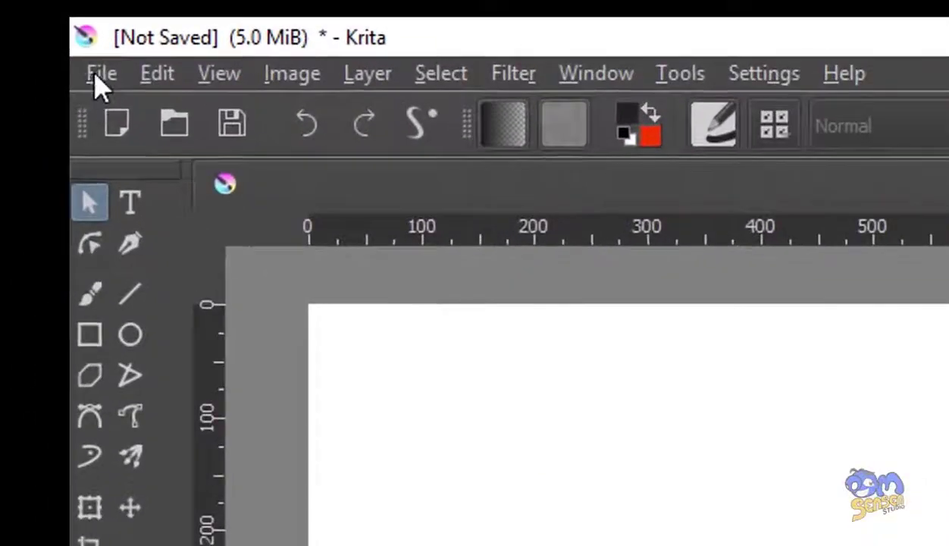
Step: Save the drawing as a Krita document named draw_chevy_nova_1966 in the Chevy_Nova_66 folder
left_click(81, 61)
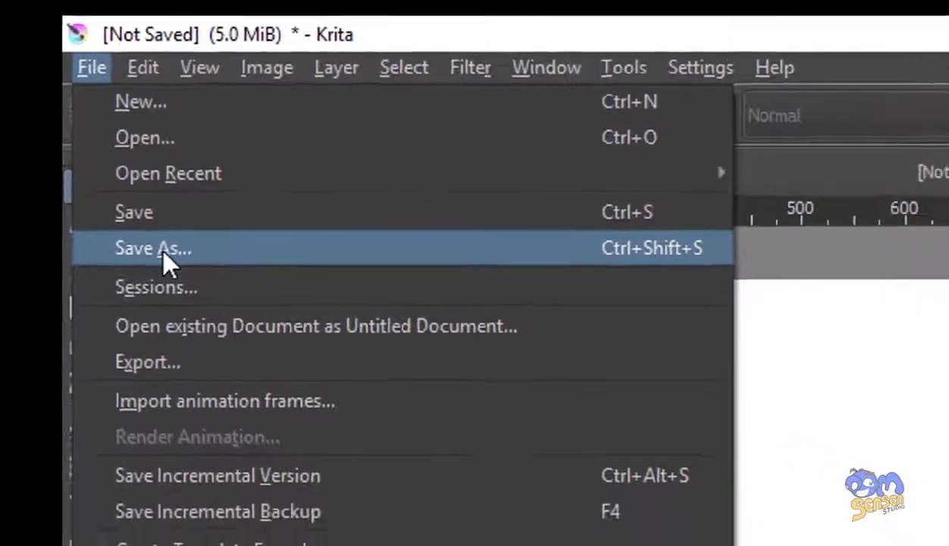
left_click(181, 279)
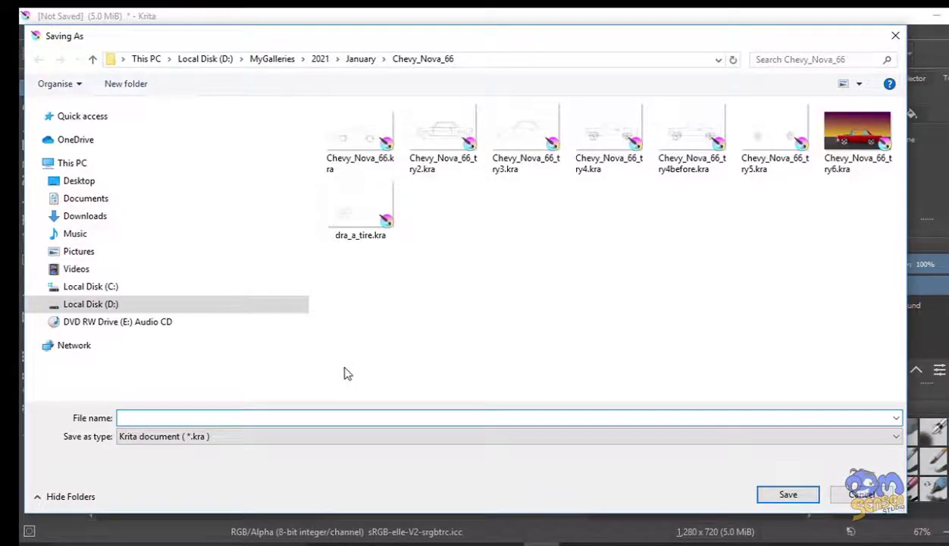
type("Dra")
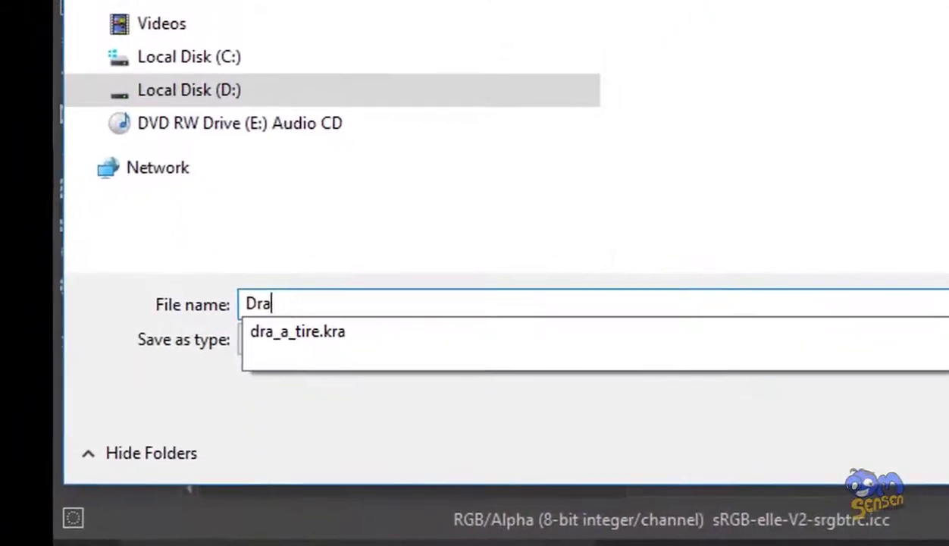
key("BackSpace")
key("BackSpace")
type("dra")
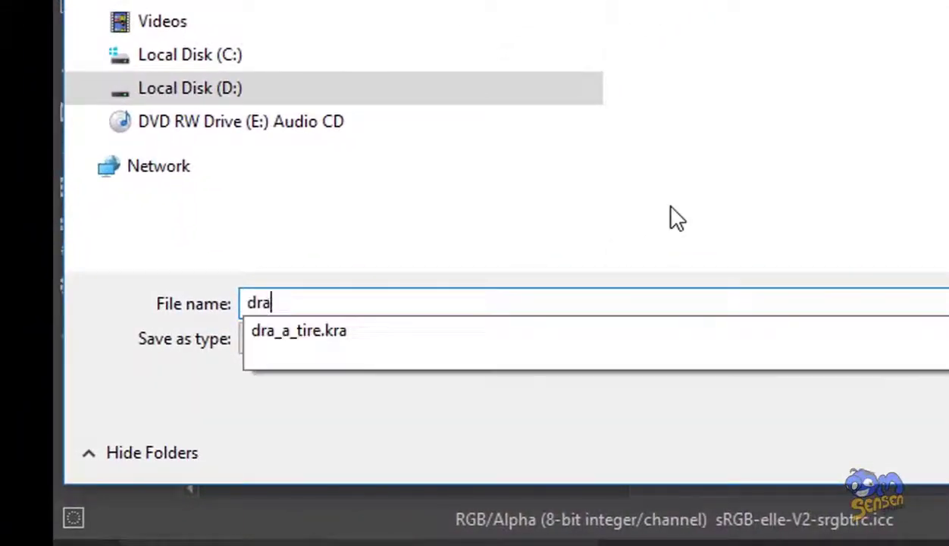
type("w_")
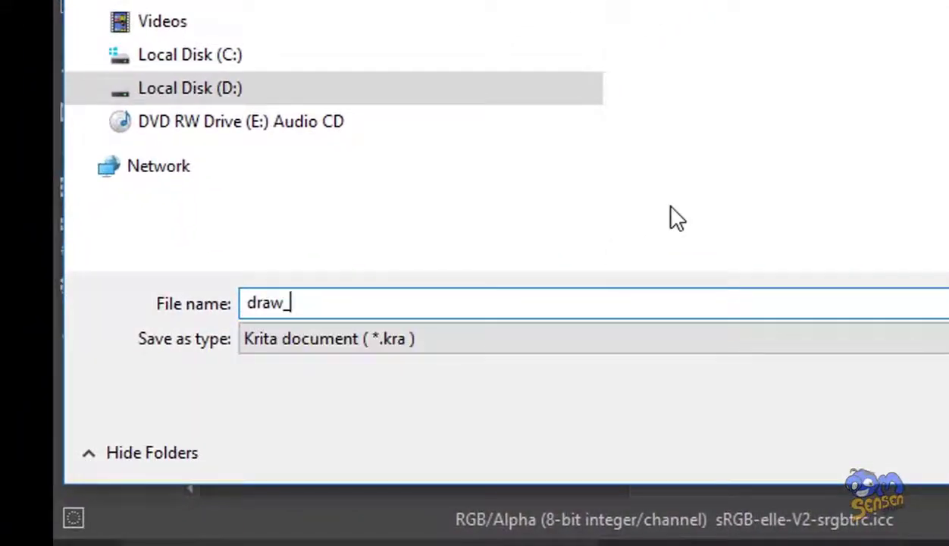
type("chevy")
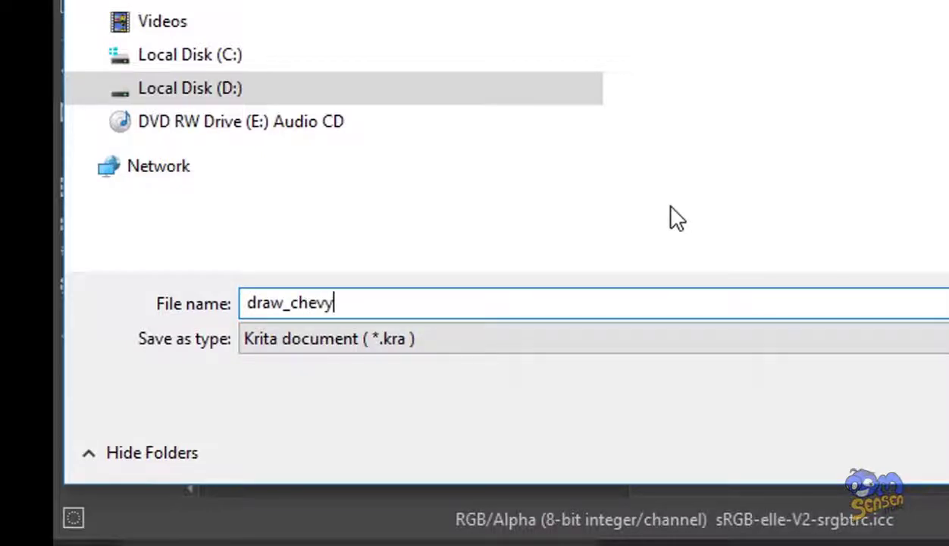
type("_nova_")
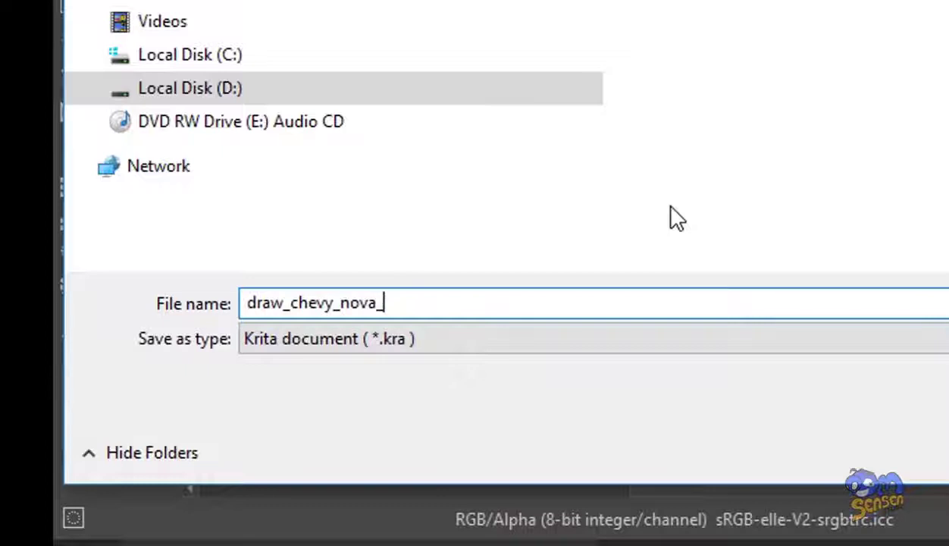
type("1966")
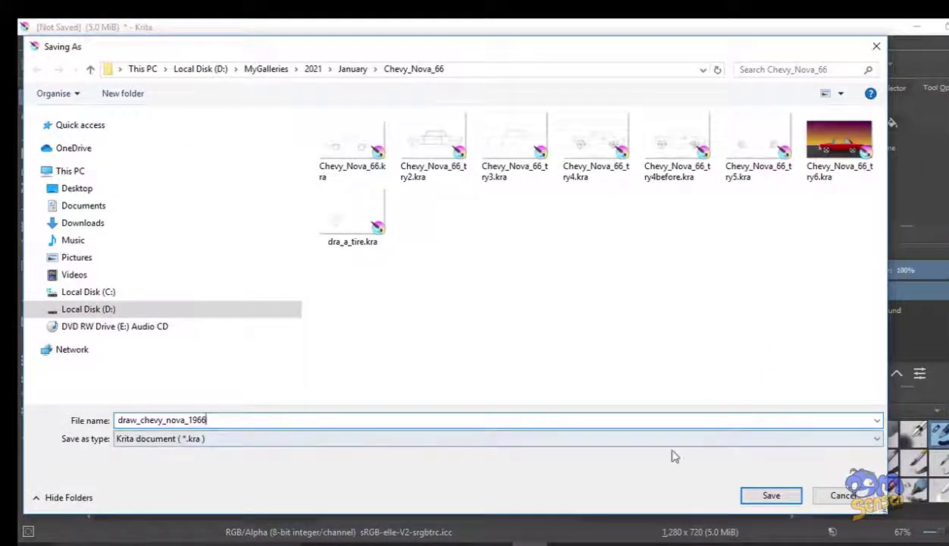
left_click(773, 496)
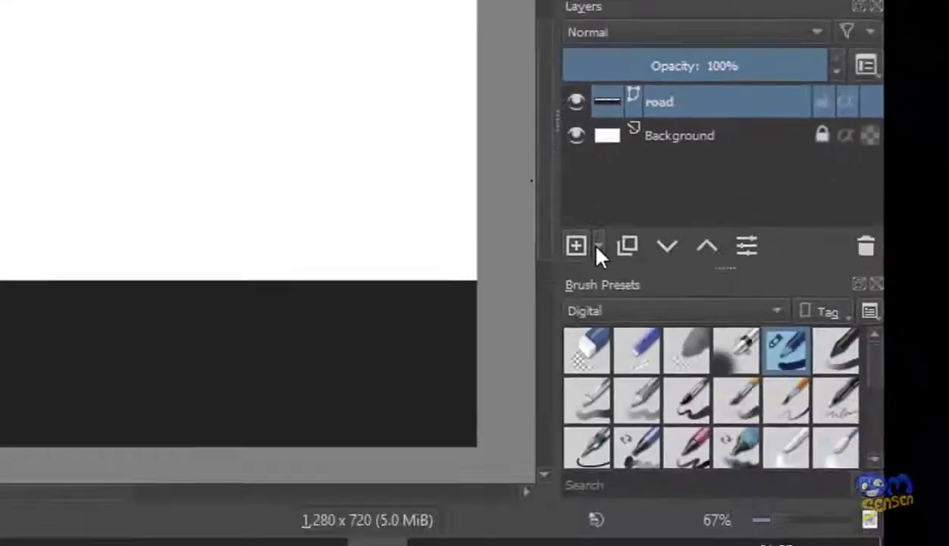
Step: Add a new vector layer above the road layer
left_click(488, 499)
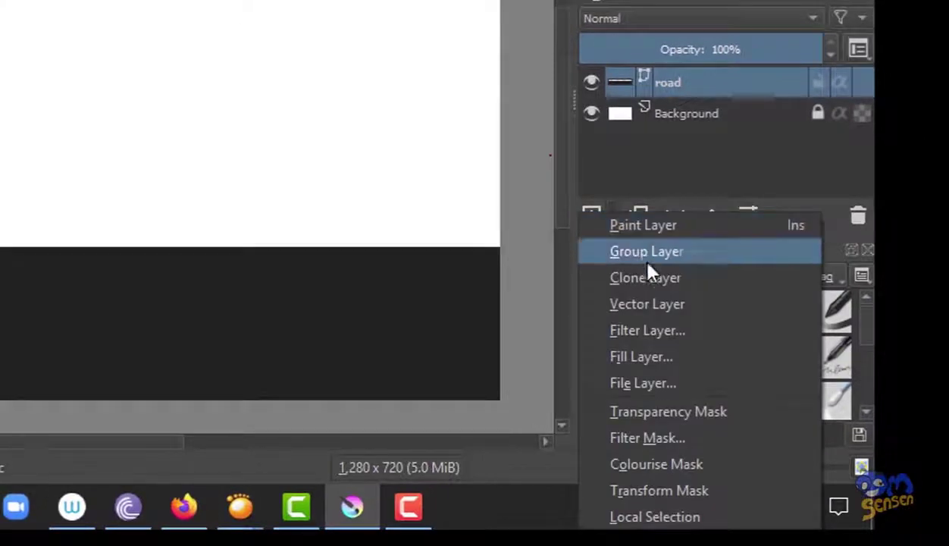
left_click(658, 303)
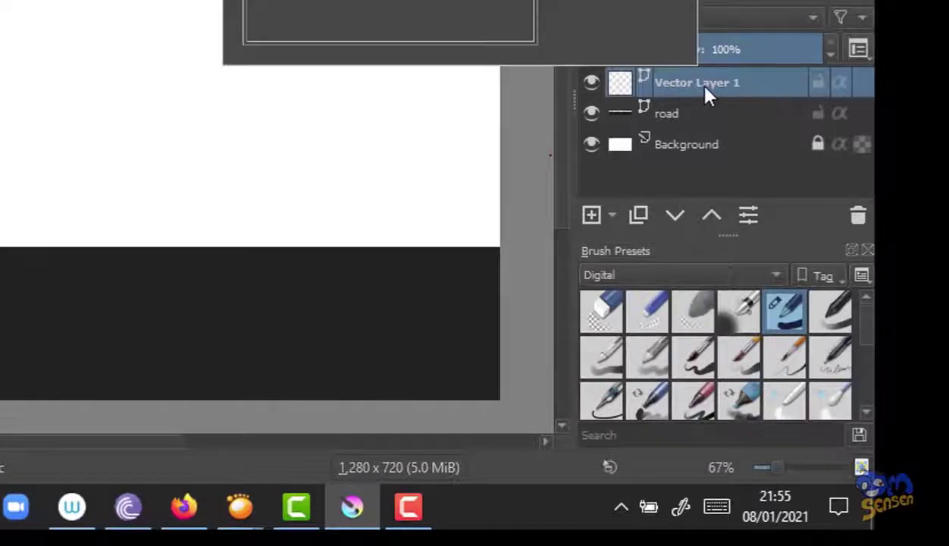
Step: Try placing the new vector layer below the road layer, and return it to the top of the layer stack
mouse_move(663, 91)
left_mouse_down()
mouse_move(687, 120)
mouse_move(690, 136)
mouse_move(674, 151)
left_mouse_up()
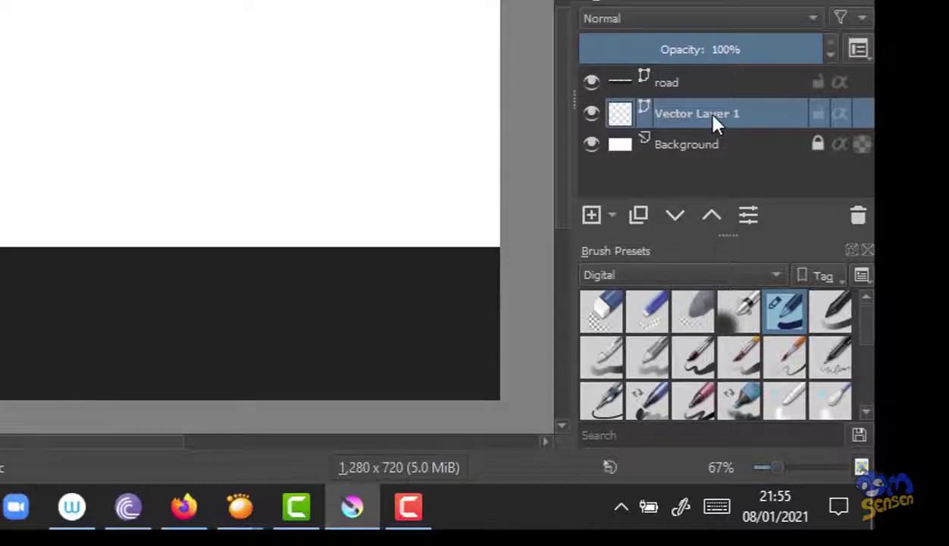
left_click_drag(716, 123, 727, 76)
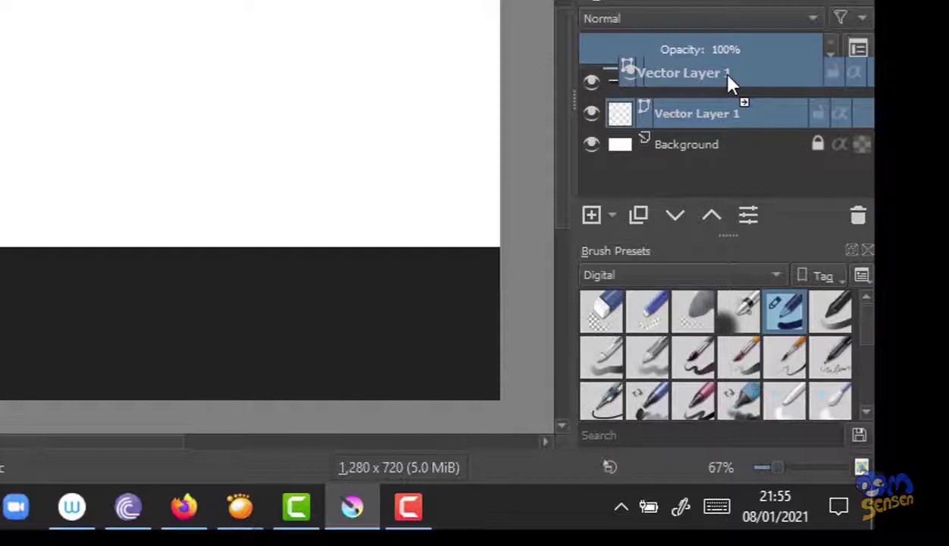
left_click_drag(728, 76, 728, 75)
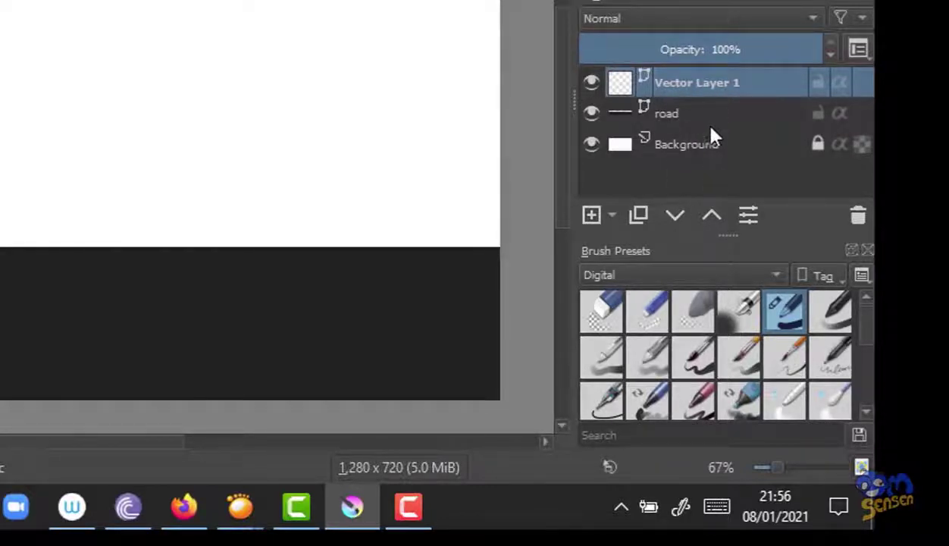
Step: Rename the new vector layer as Ban Mobil
mouse_move(728, 148)
double_click(703, 87)
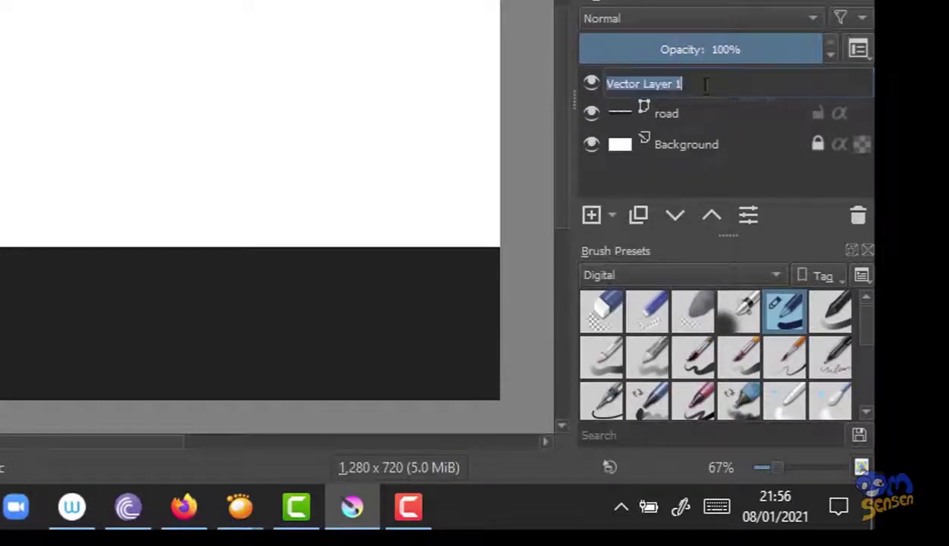
type("Ban Mobil")
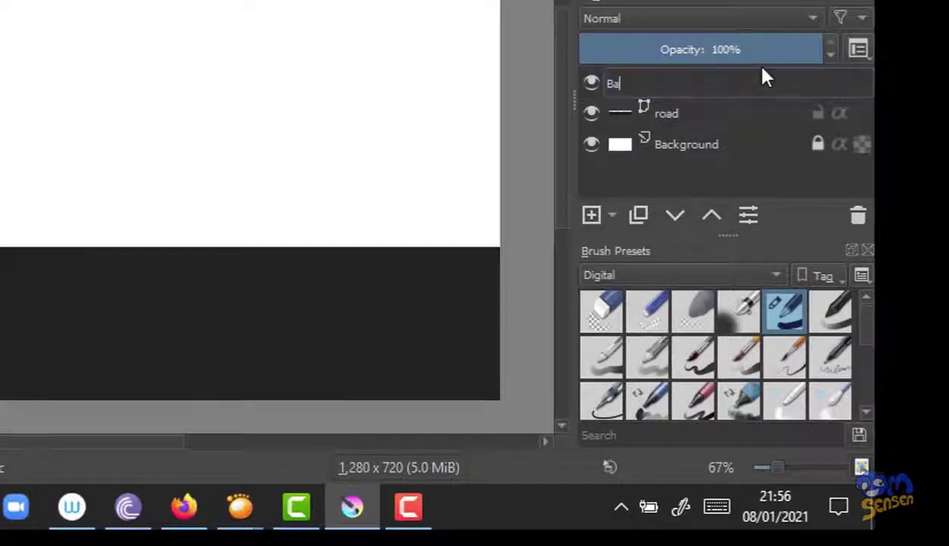
key("Return")
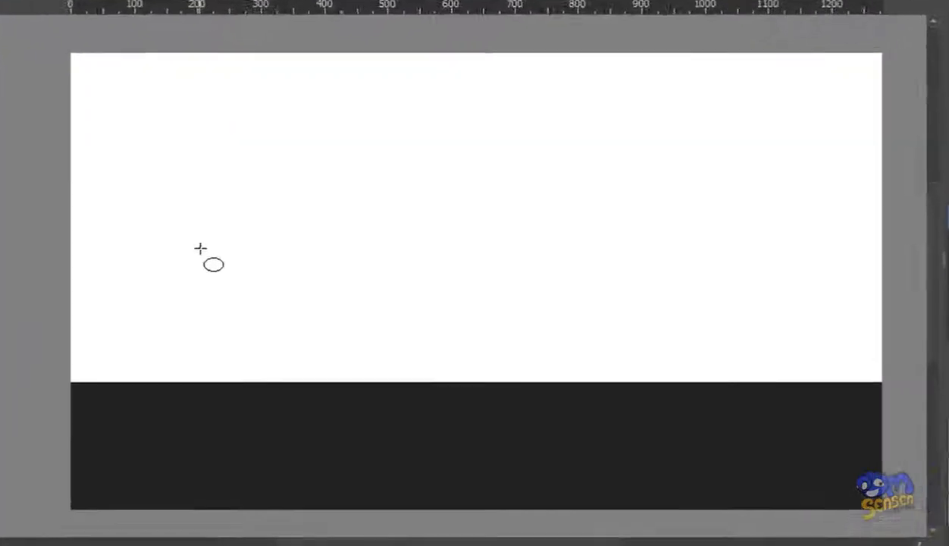
Step: Draw a circle about 193 px in diameter on the white area above the road, left of the canvas centre
mouse_move(200, 249)
left_mouse_down()
mouse_move(260, 318)
mouse_move(237, 324)
mouse_move(274, 320)
mouse_move(244, 313)
left_mouse_up()
key("ctrl+z")
left_click_drag(194, 235, 324, 365)
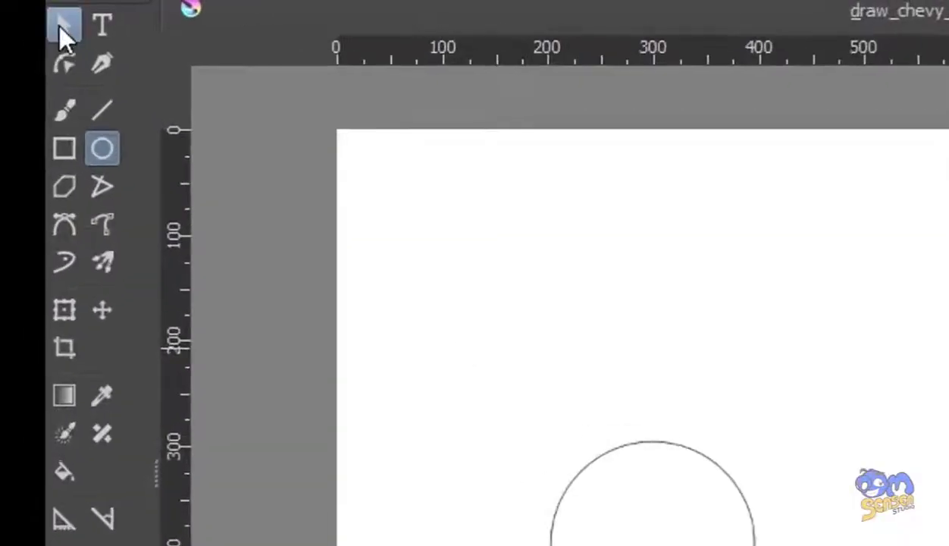
Step: Move the circle down to rest on the road's upper edge and scale it down to about 166 px in diameter
left_click(62, 26)
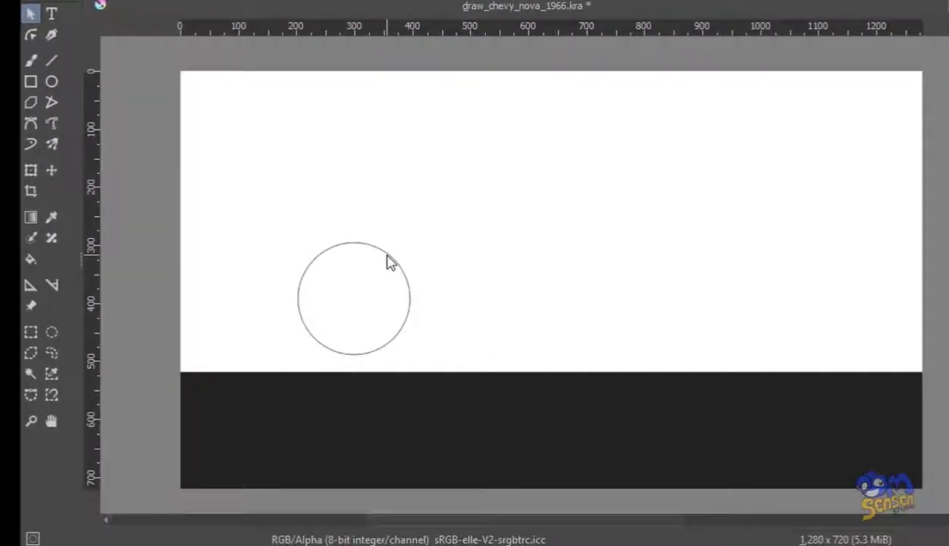
left_click(387, 261)
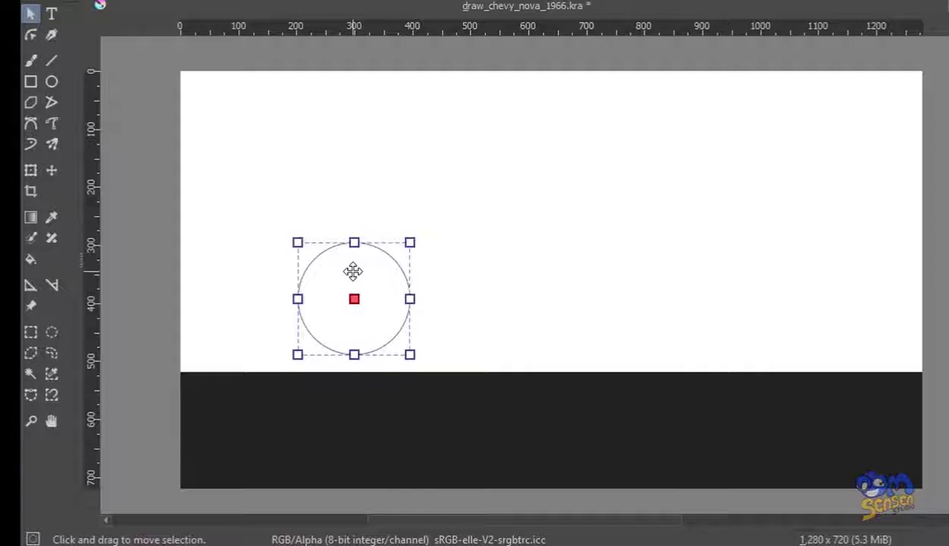
left_click_drag(353, 271, 354, 288)
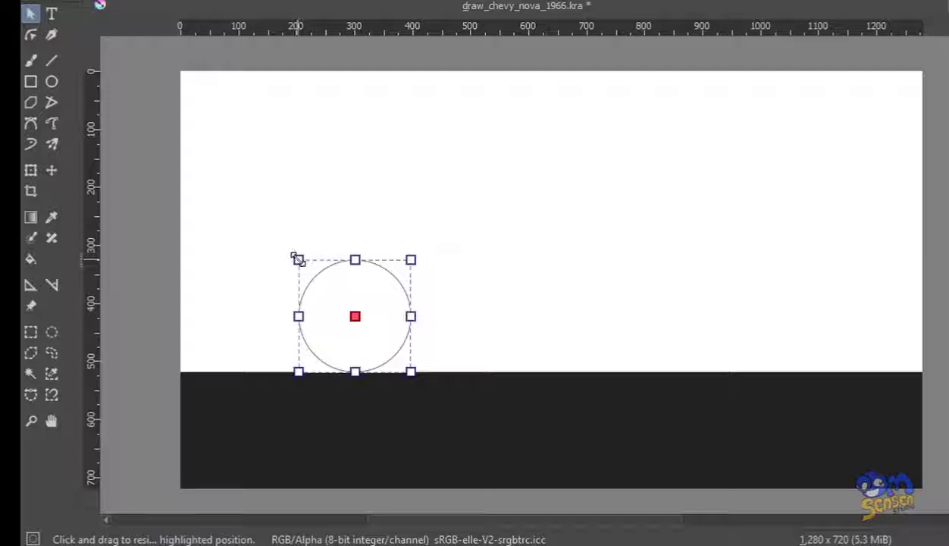
left_click_drag(298, 259, 314, 275)
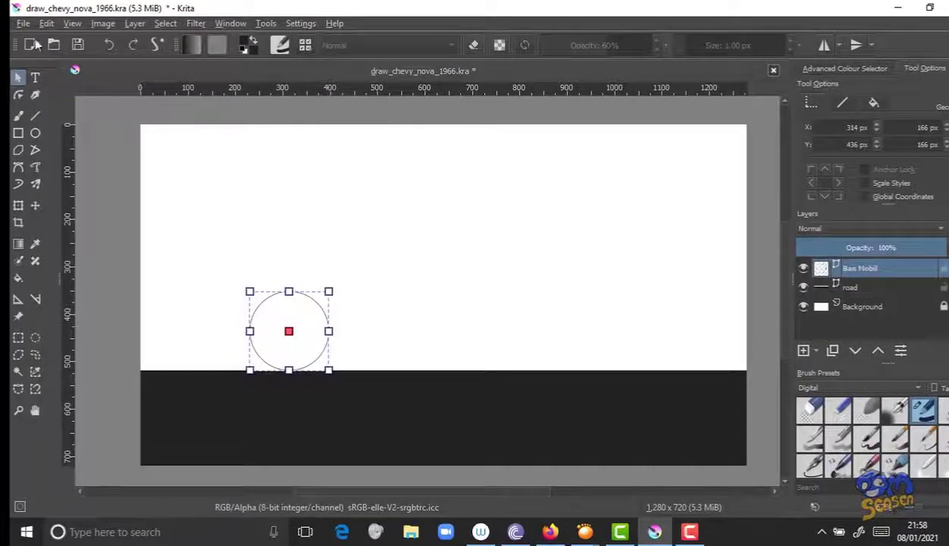
Step: Fill the selected tire circle with dark grey #202020 through the foreground colour
left_click(312, 312)
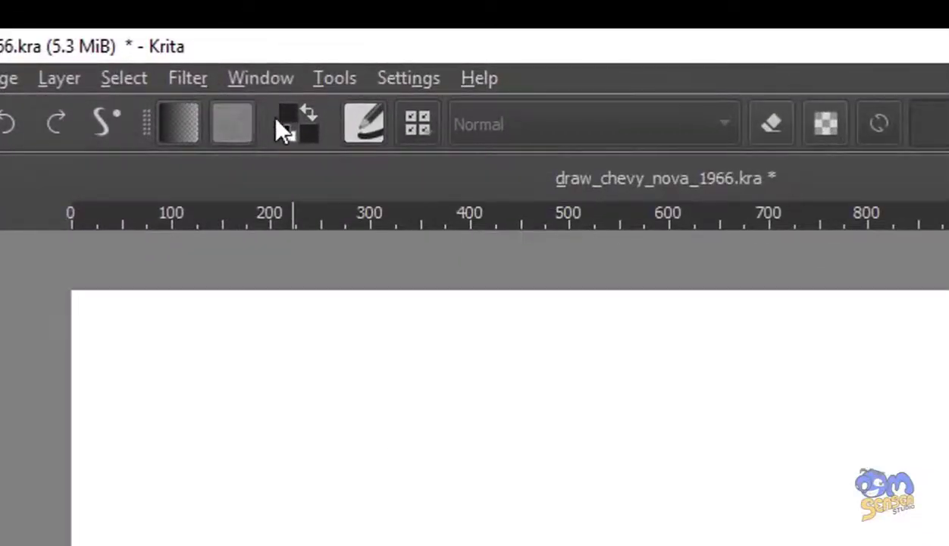
left_click(287, 119)
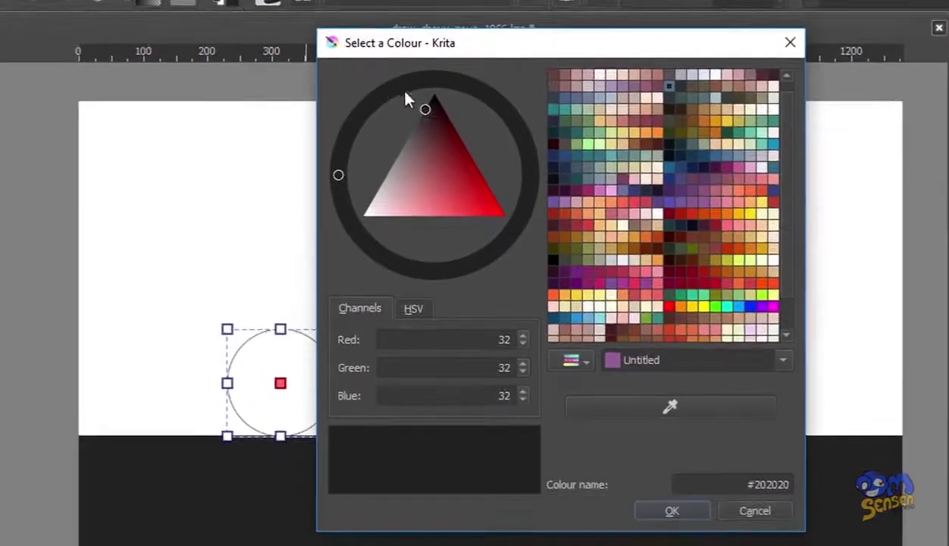
mouse_move(424, 107)
left_mouse_down()
mouse_move(423, 121)
mouse_move(431, 112)
left_mouse_up()
mouse_move(428, 115)
left_mouse_down()
mouse_move(427, 101)
mouse_move(426, 111)
left_mouse_up()
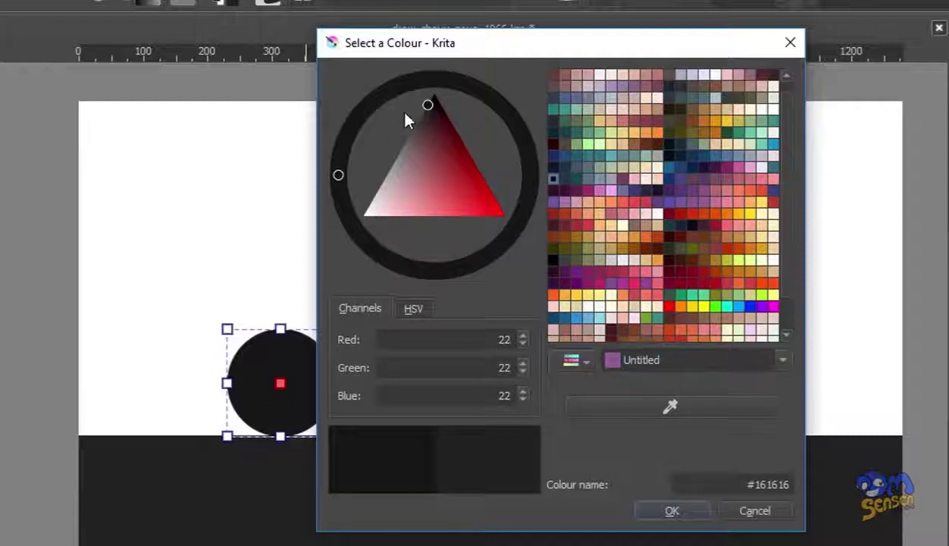
left_click(425, 109)
left_click(426, 108)
left_click(668, 85)
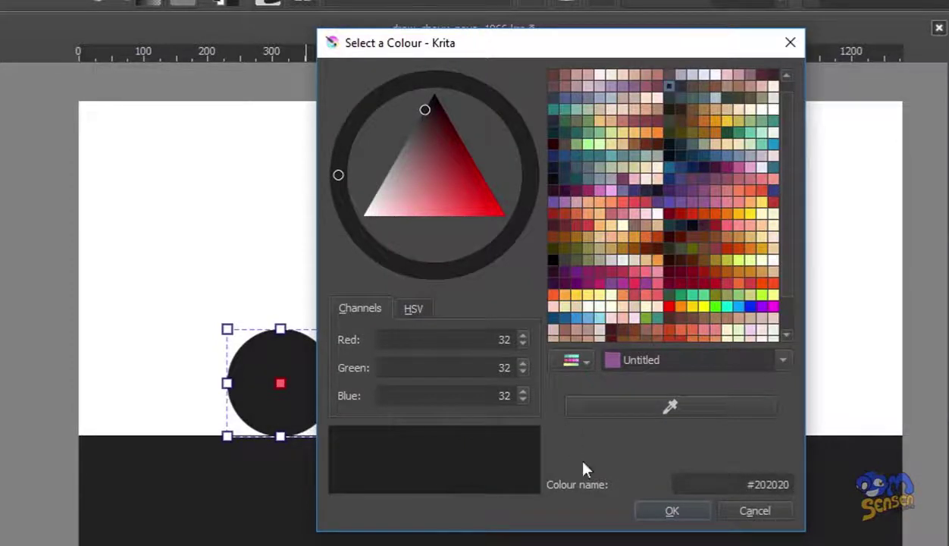
left_click(671, 512)
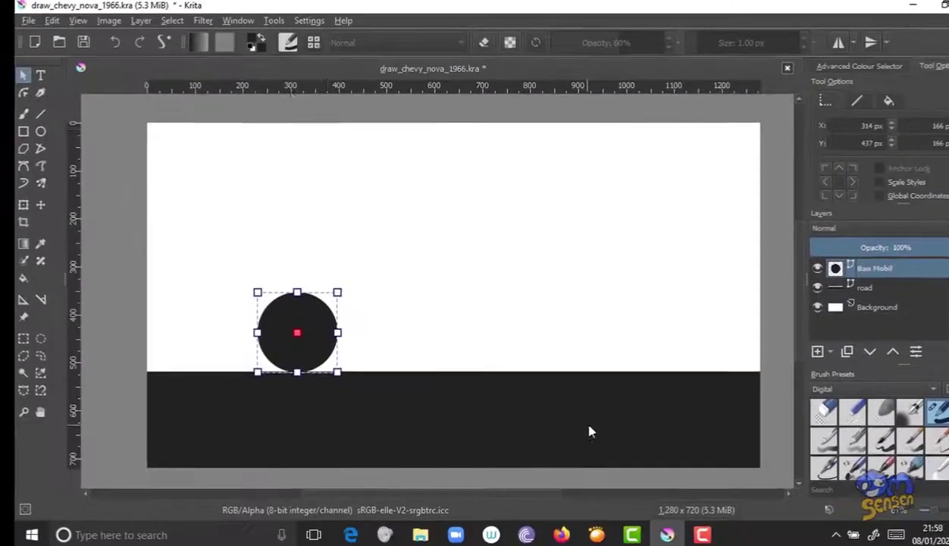
Step: Set the background colour to black #000000
left_click(255, 47)
left_click(659, 433)
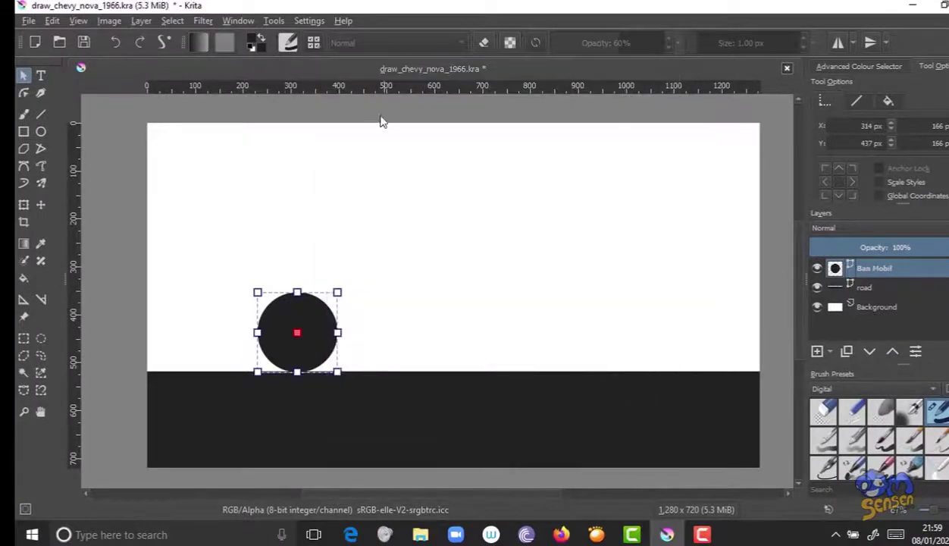
left_click(258, 47)
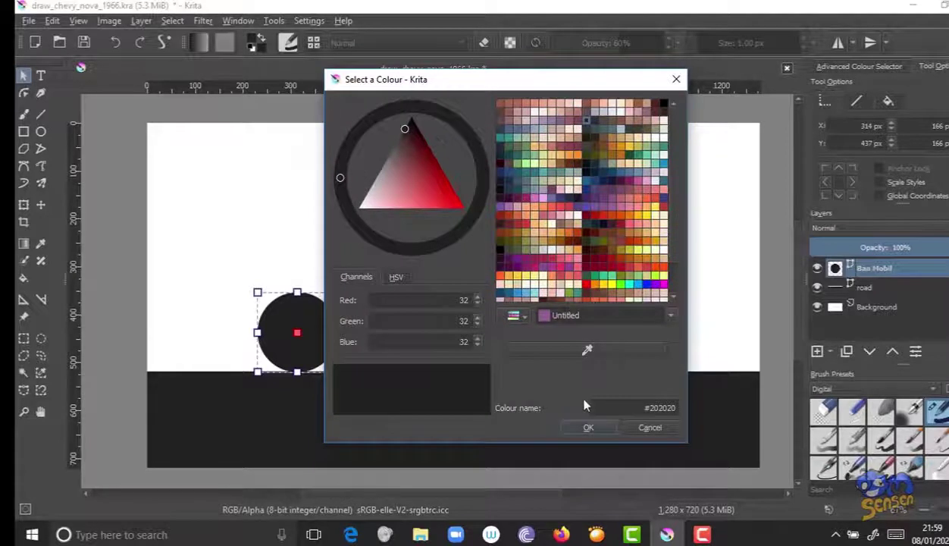
left_click(409, 118)
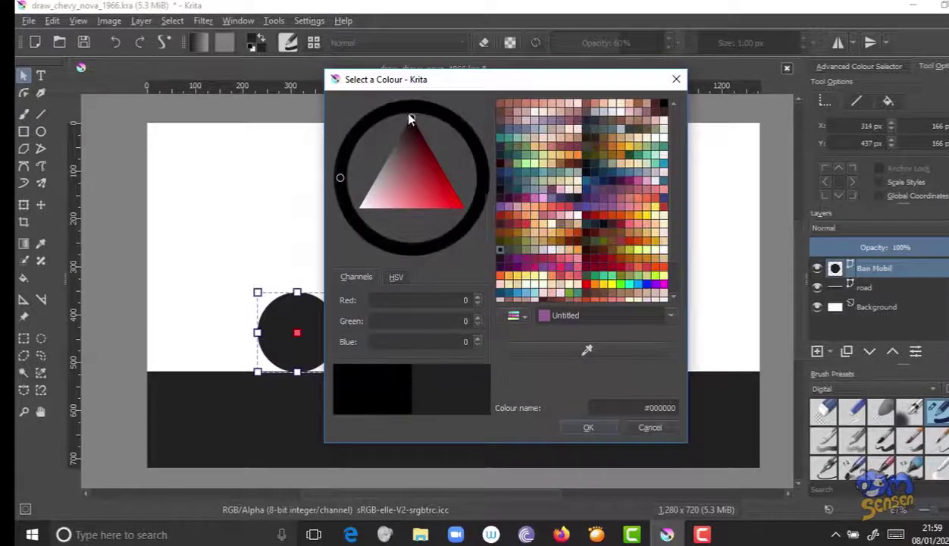
left_click(587, 426)
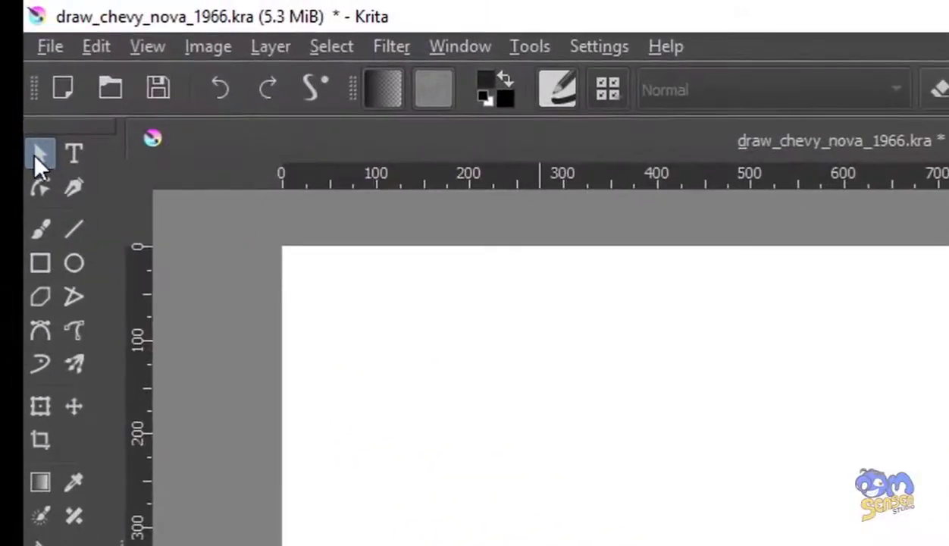
Step: Deselect the tire circle and draw a smaller circle inside it with the Ellipse tool
left_click(39, 154)
left_click(416, 406)
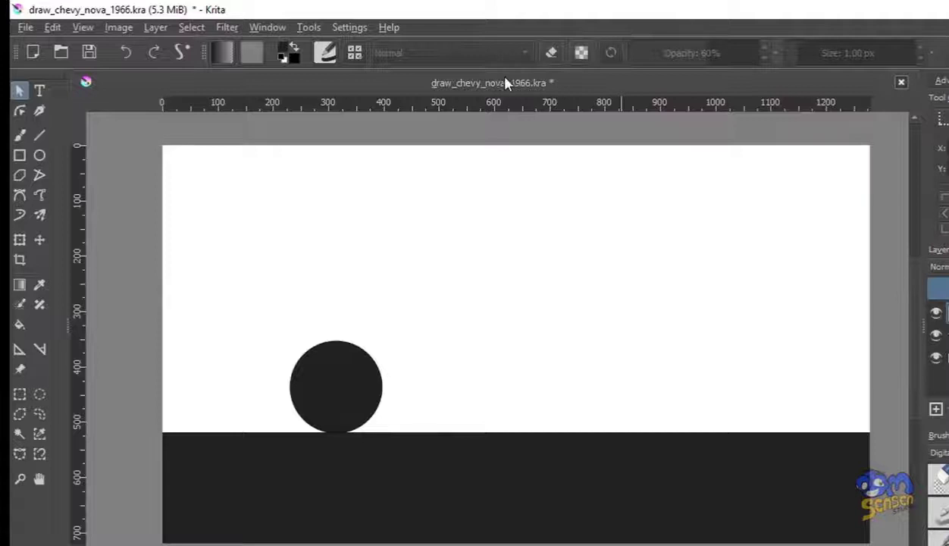
left_click(41, 160)
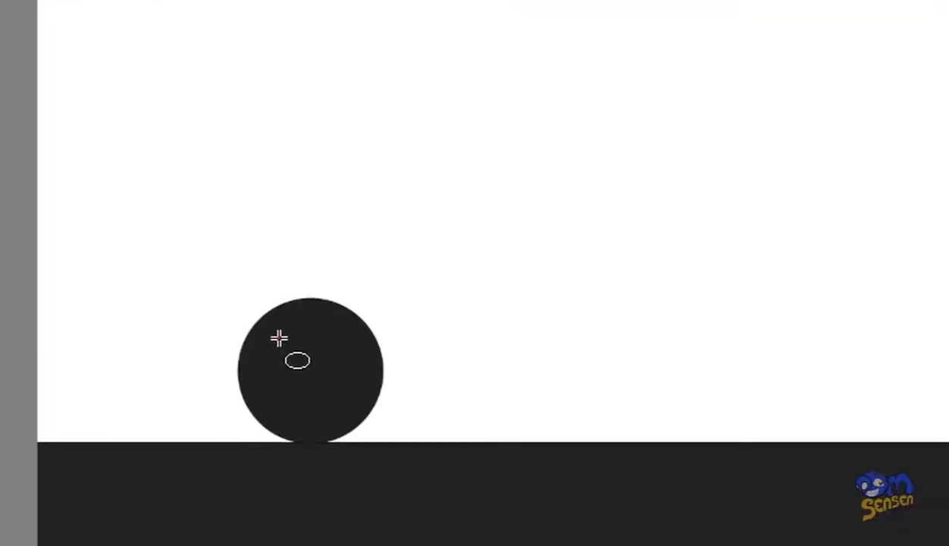
left_click_drag(277, 325, 361, 428)
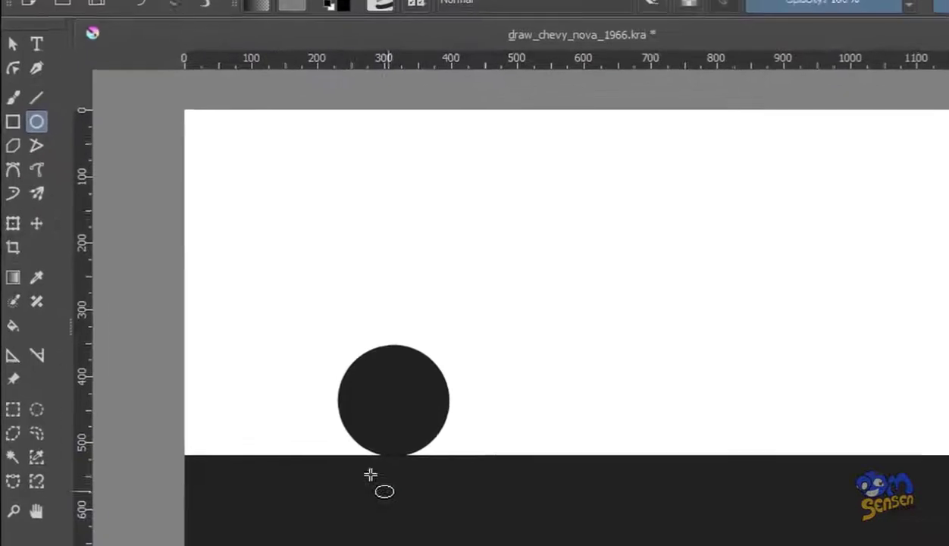
left_click(30, 56)
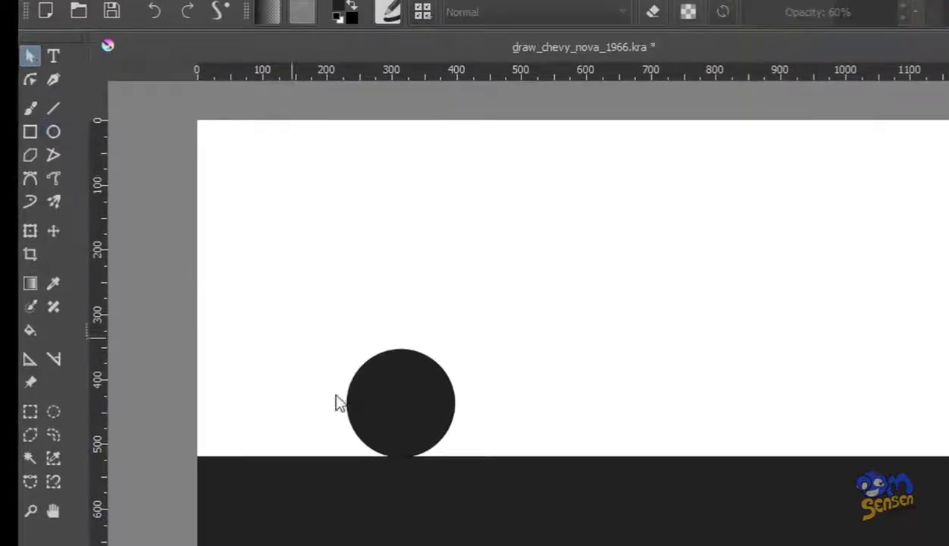
Step: Select the inner circle of the tire and fill it with light grey #c7c7c7 through the foreground colour
left_click(420, 422)
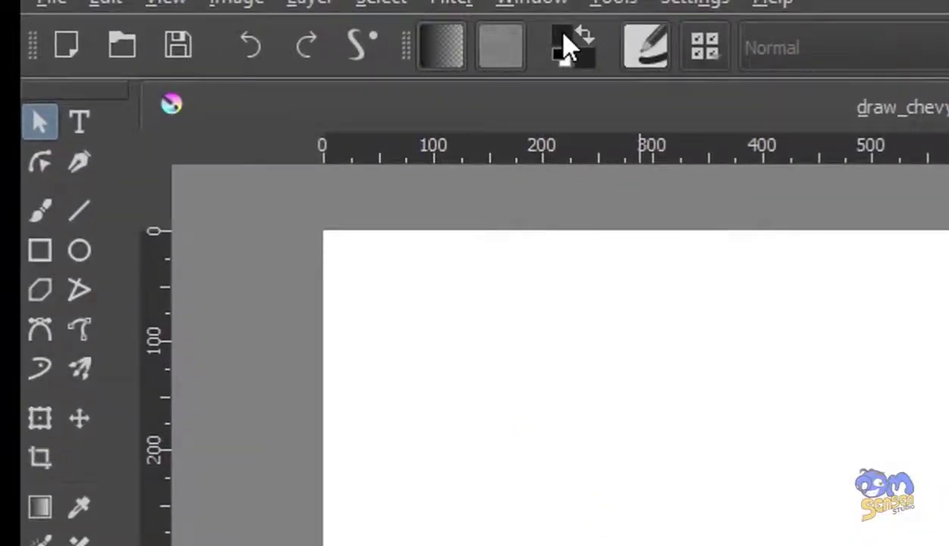
left_click(564, 47)
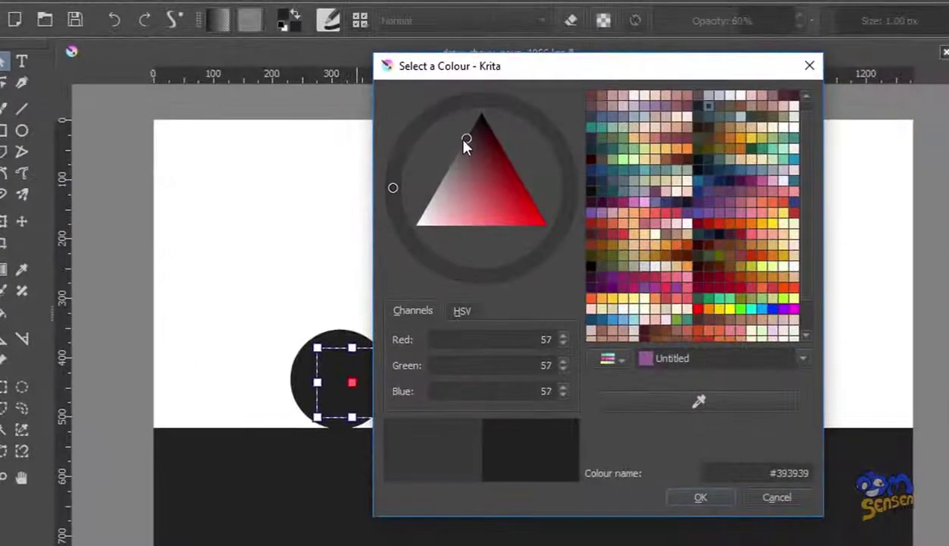
left_click_drag(464, 141, 431, 201)
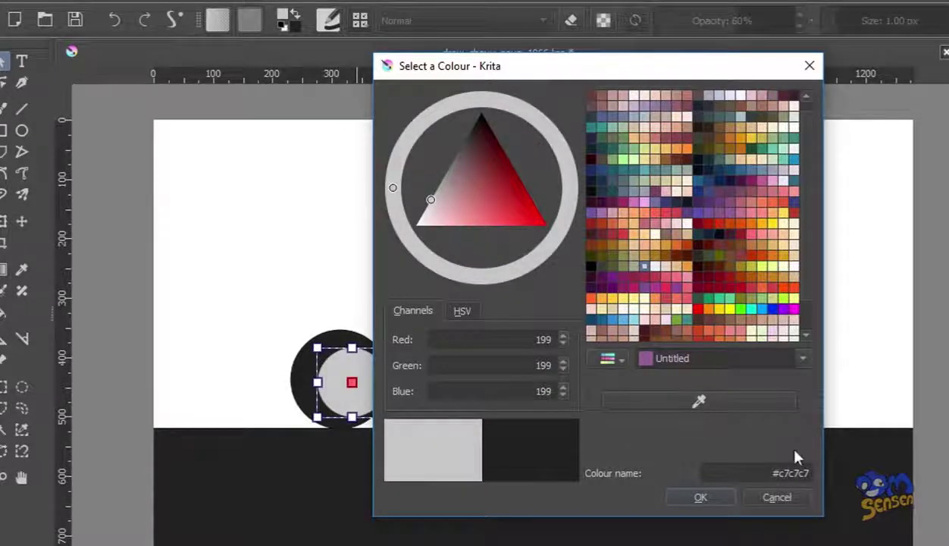
left_click(699, 496)
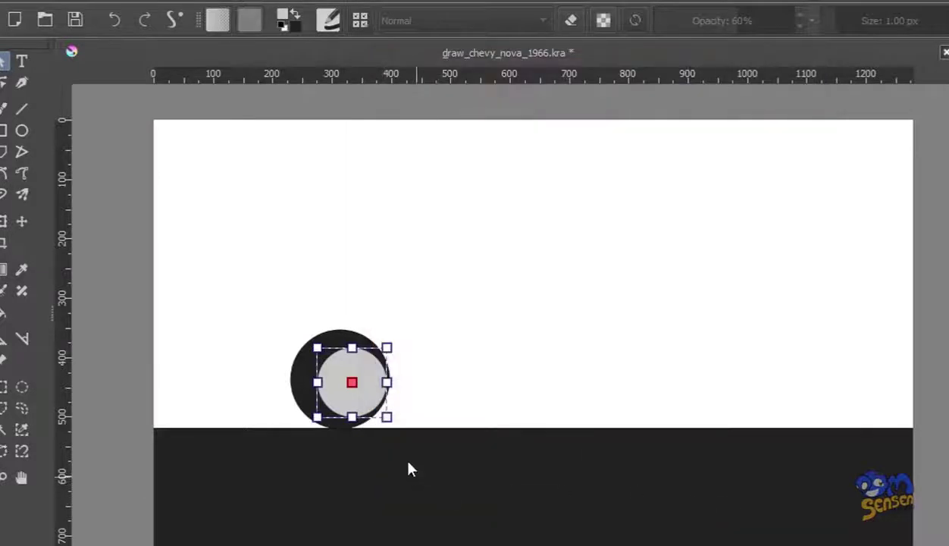
Step: Position the light grey circle by hand near the tire's centre, shift it slightly sideways and deselect it
left_click_drag(364, 397, 350, 392)
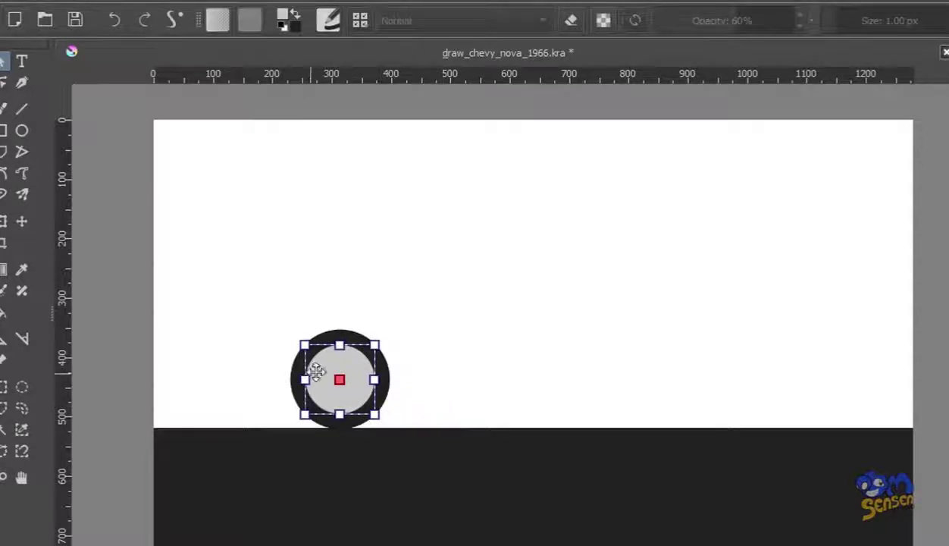
mouse_move(343, 393)
left_mouse_down()
mouse_move(330, 392)
mouse_move(345, 392)
left_mouse_up()
scroll(402, 363, "up", 2)
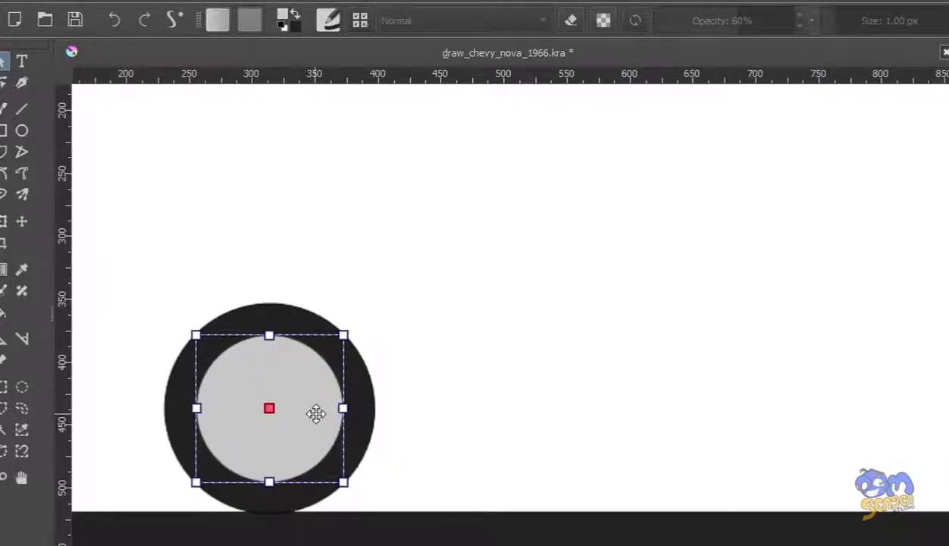
left_click_drag(319, 413, 328, 414)
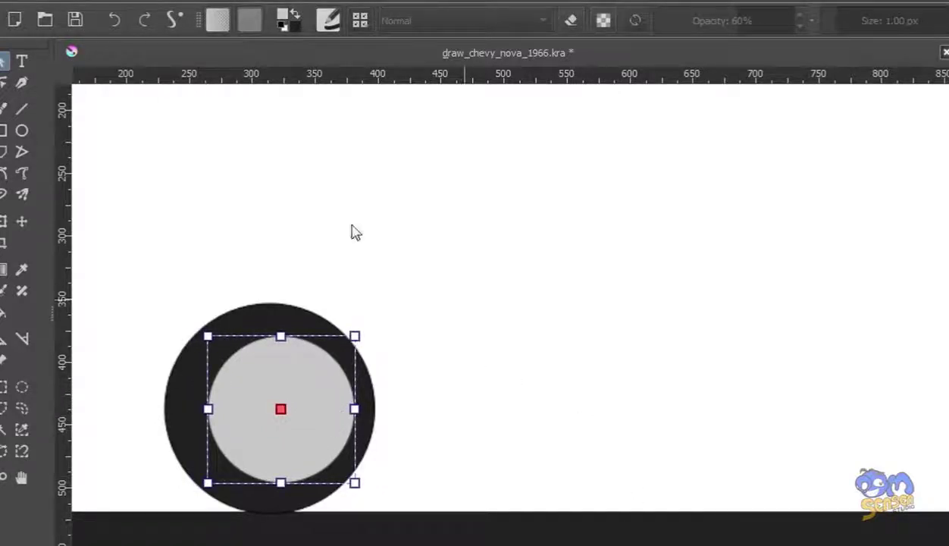
key("Return")
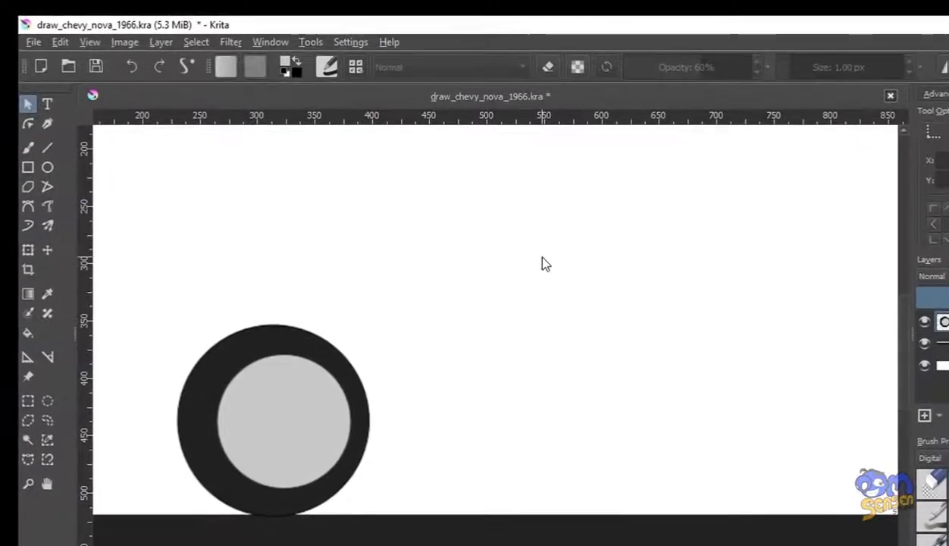
Step: Configure the mainToolBar and add the Horizontally Centre action to its current actions
left_click(349, 42)
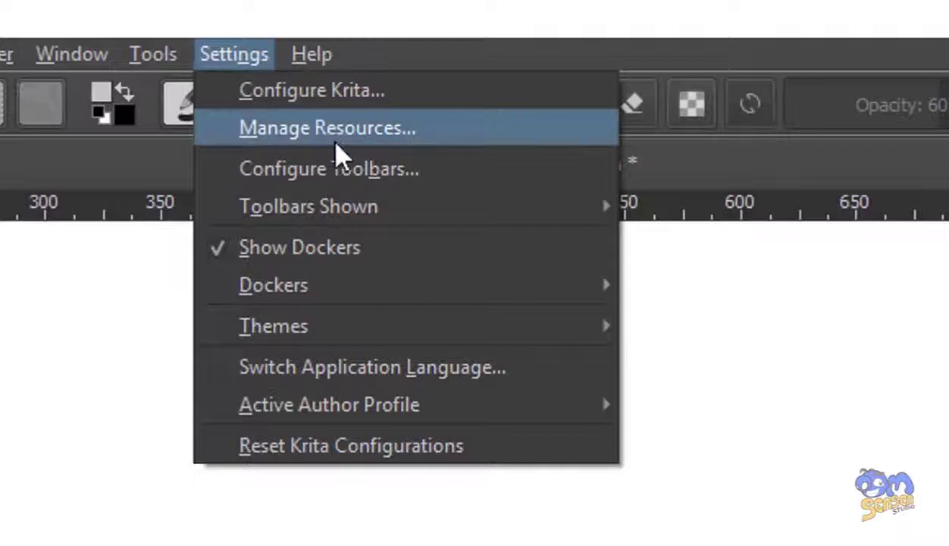
left_click(341, 182)
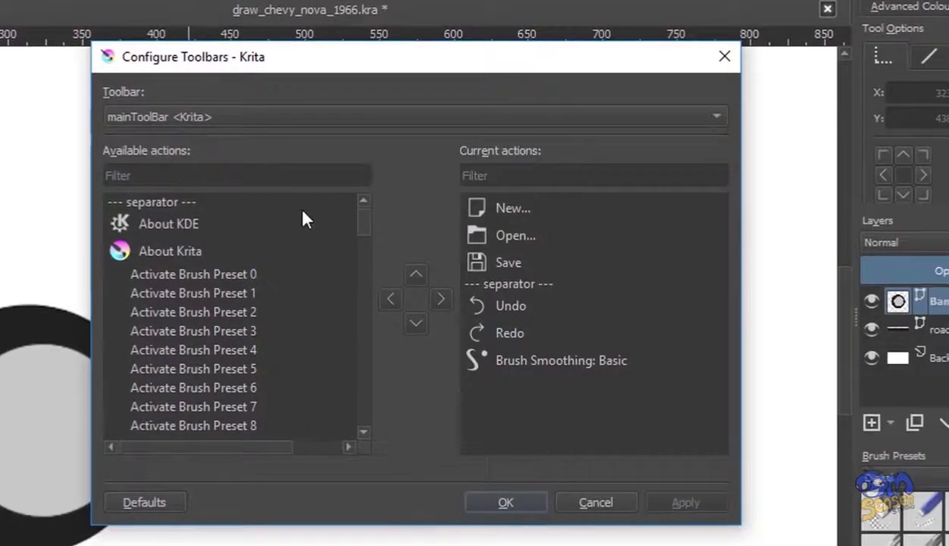
left_click_drag(362, 226, 365, 232)
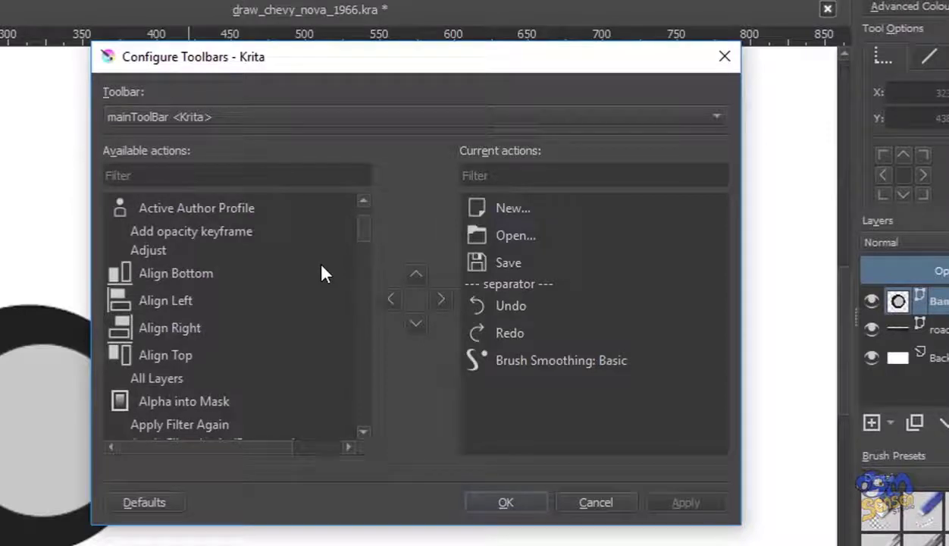
scroll(321, 264, "down", 1)
scroll(321, 277, "down", 1)
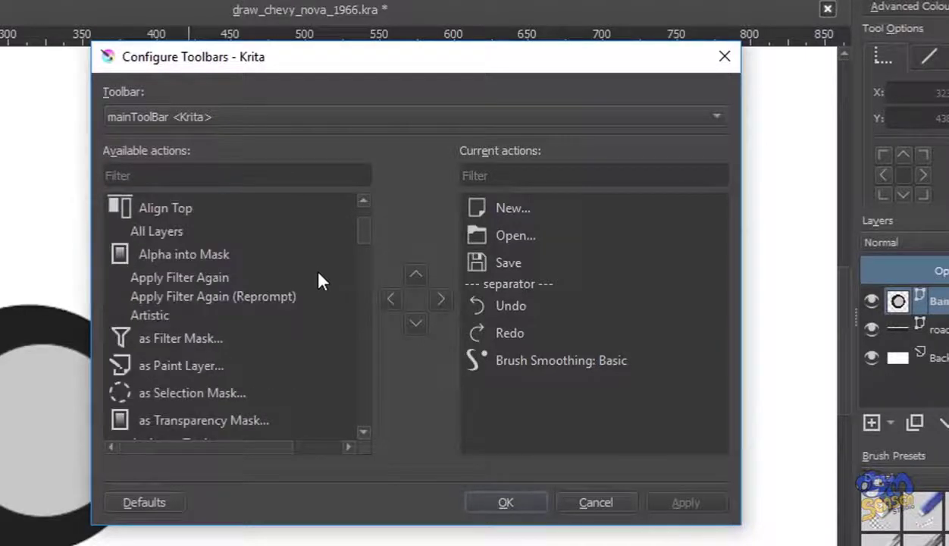
scroll(318, 281, "down", 2)
scroll(318, 283, "down", 20)
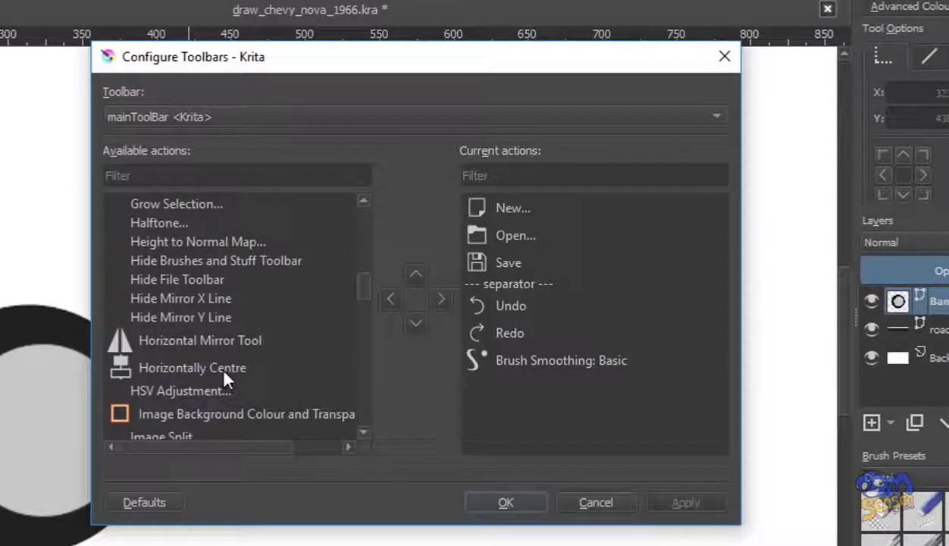
left_click(218, 361)
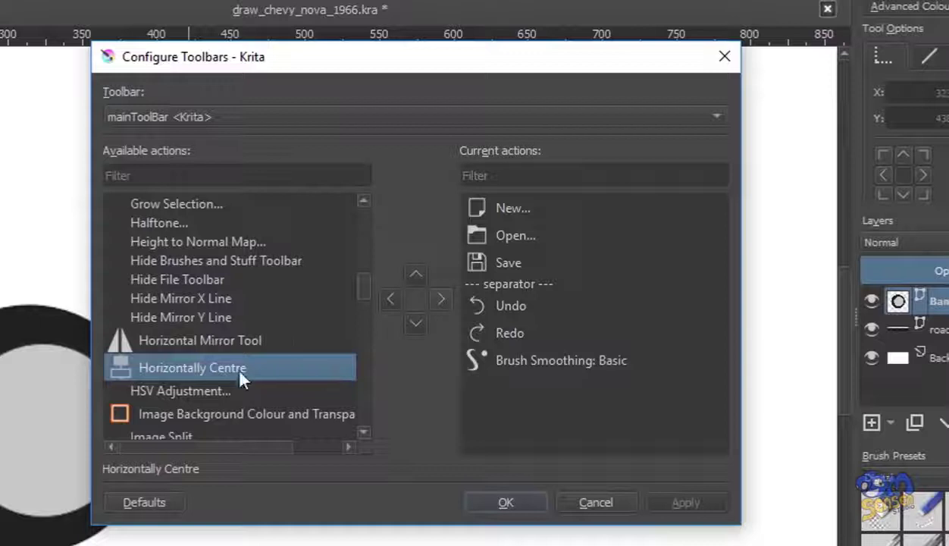
left_click(440, 300)
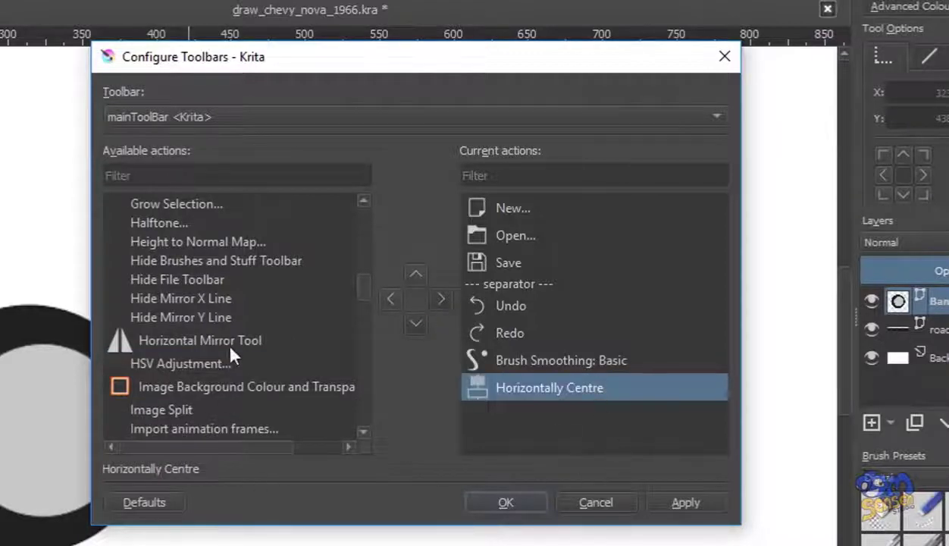
Step: Find the Vertically Centre action by filtering for "vertically", add it to the mainToolBar and apply the toolbar configuration
scroll(238, 334, "down", 5)
scroll(238, 337, "down", 4)
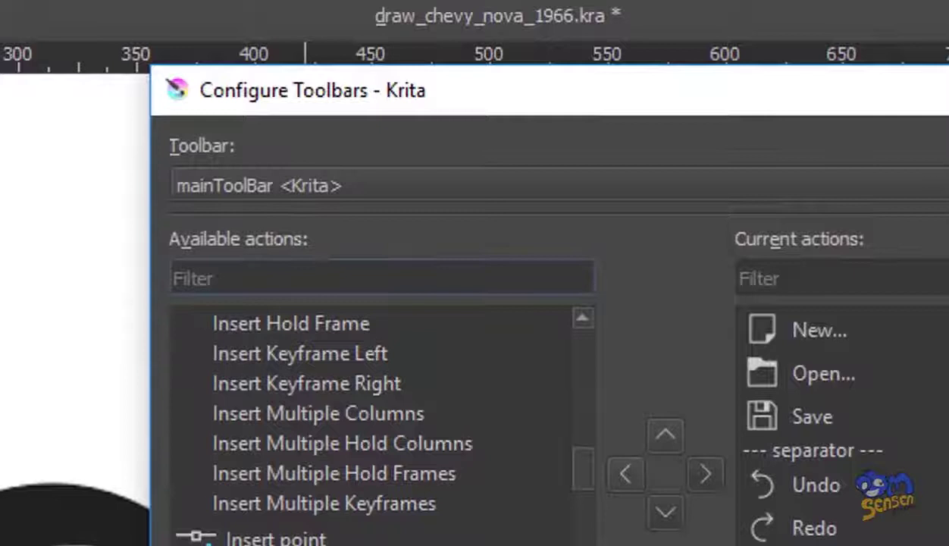
type("v")
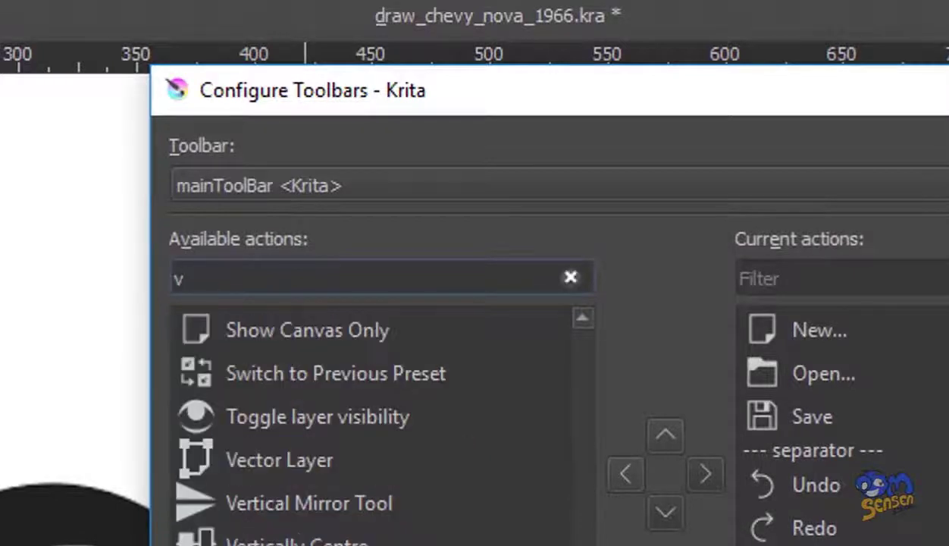
type("ertic")
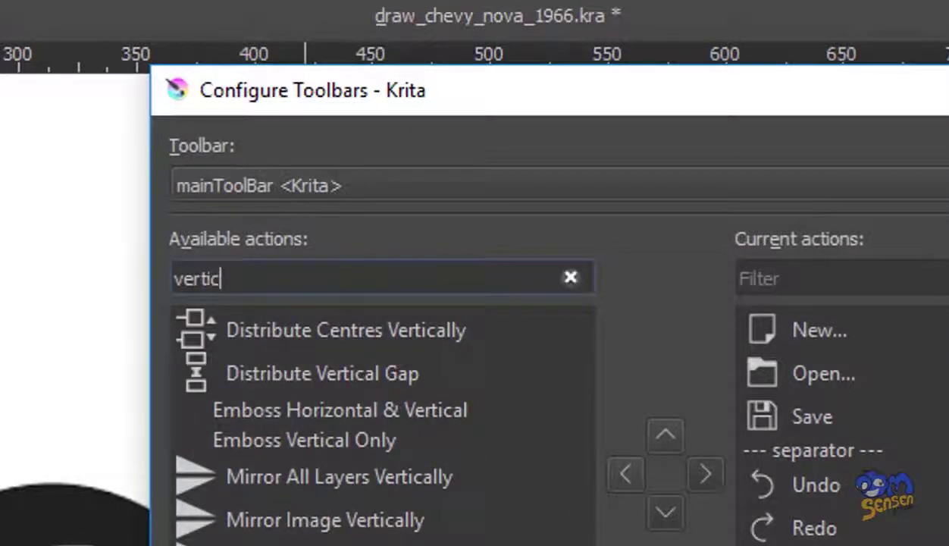
type("a")
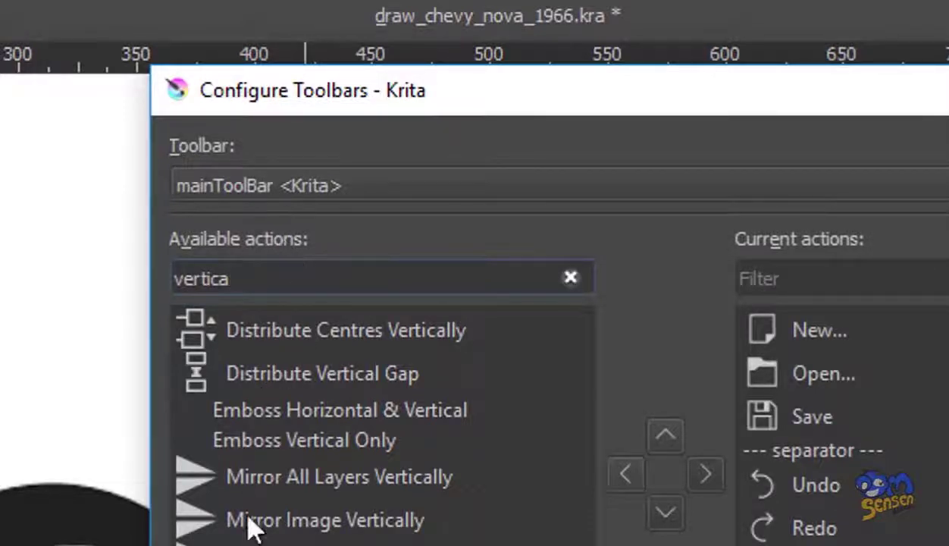
type("lly")
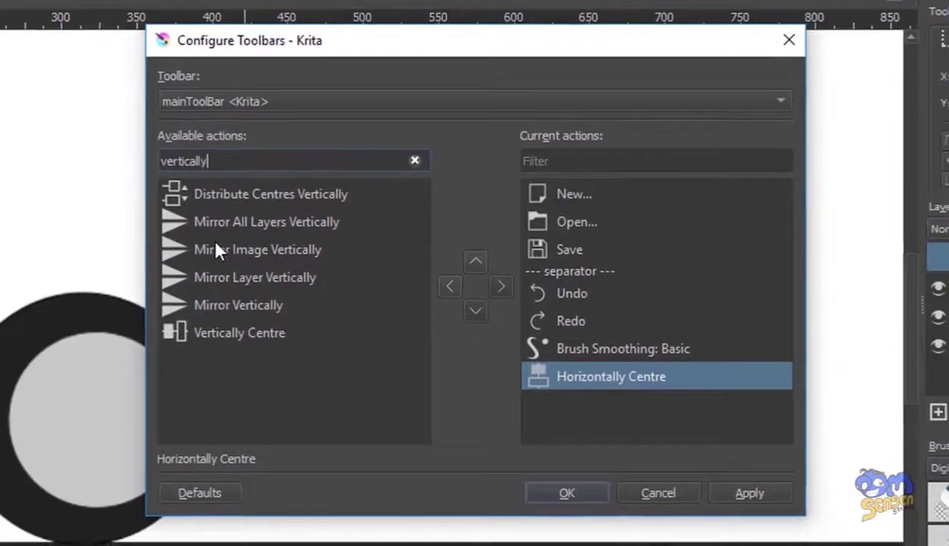
left_click(241, 341)
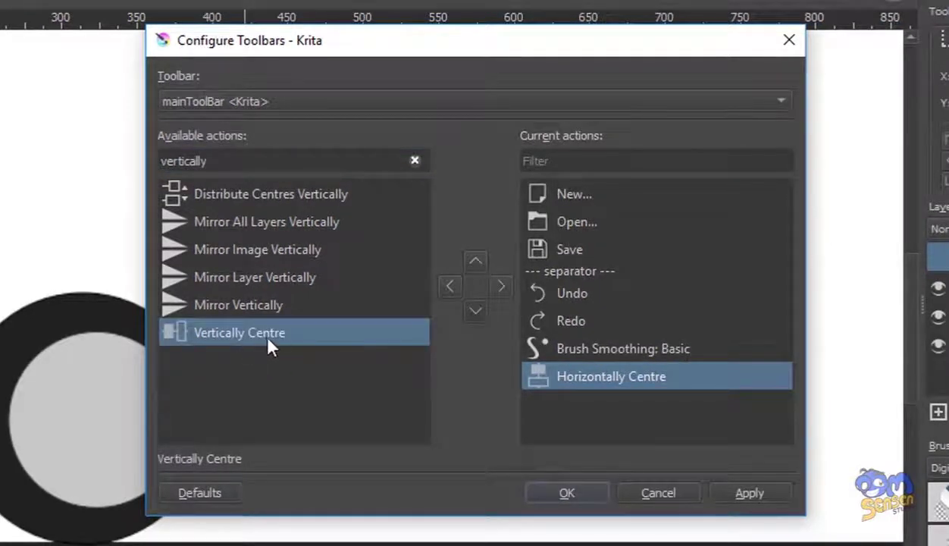
left_click(503, 287)
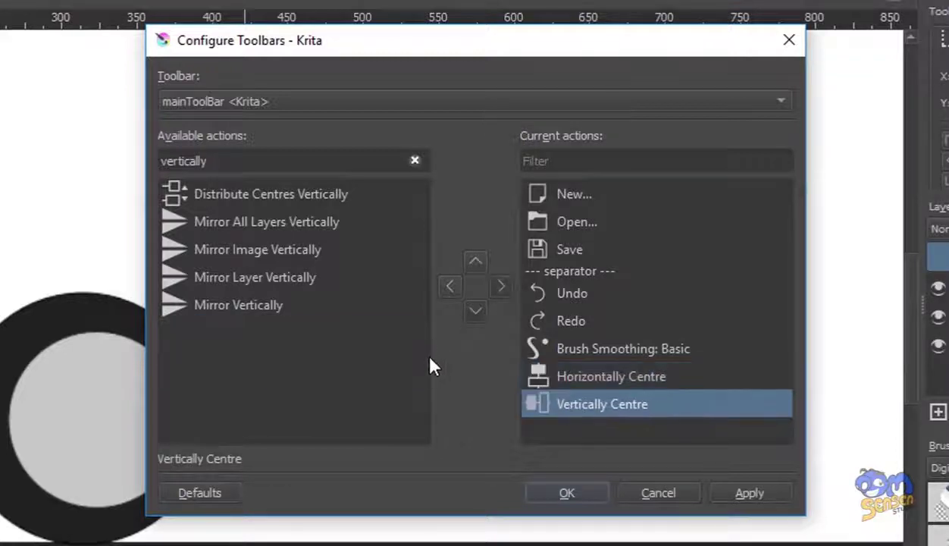
left_click(754, 489)
left_click(566, 493)
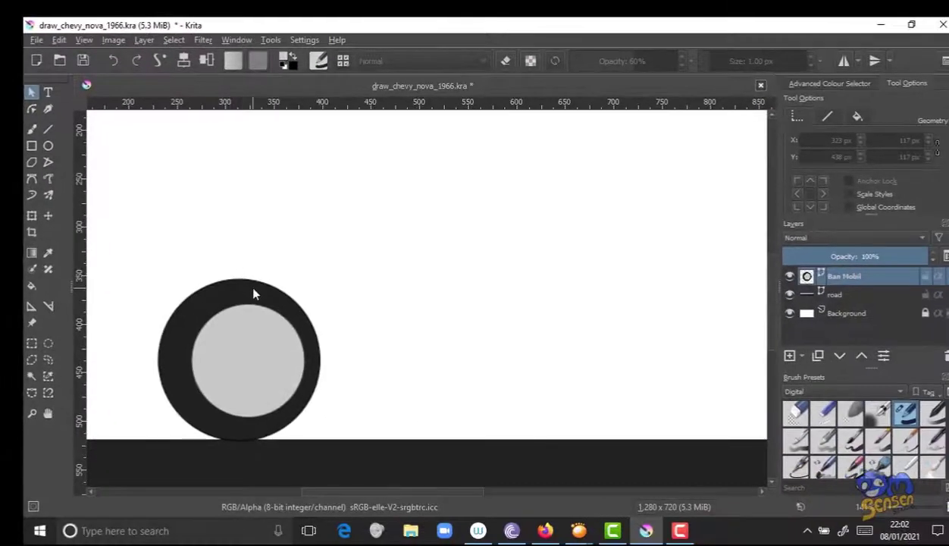
Step: Select the tire and the light grey circle, centre them on each other horizontally and vertically, and deselect them
left_click(253, 290)
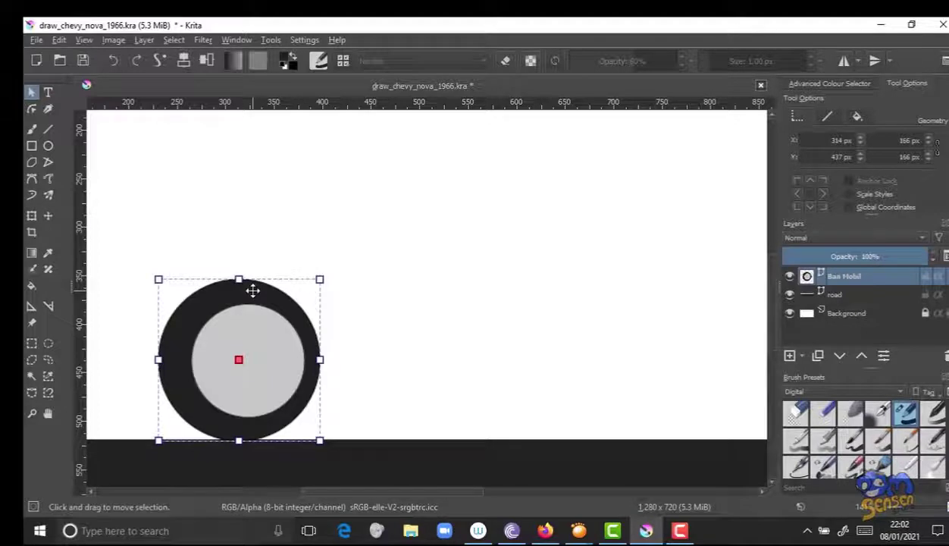
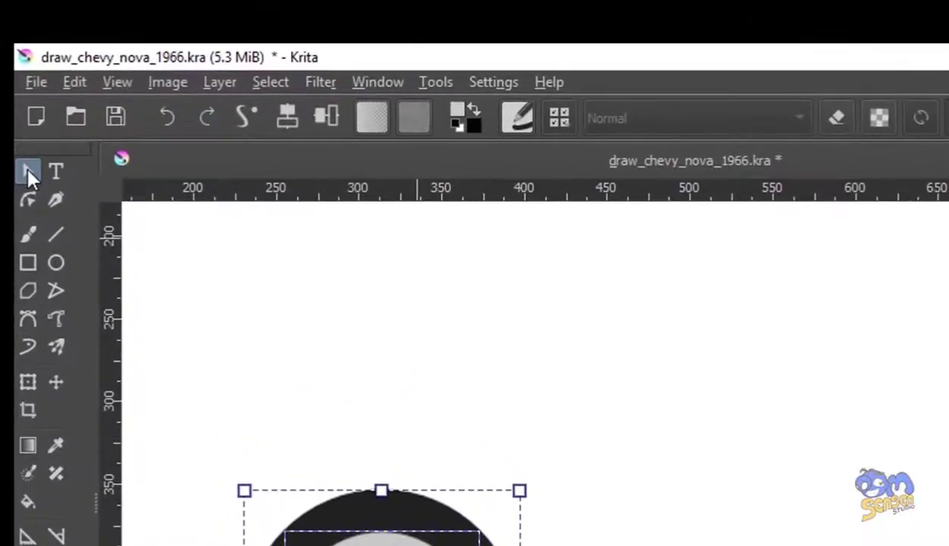
left_click(679, 541)
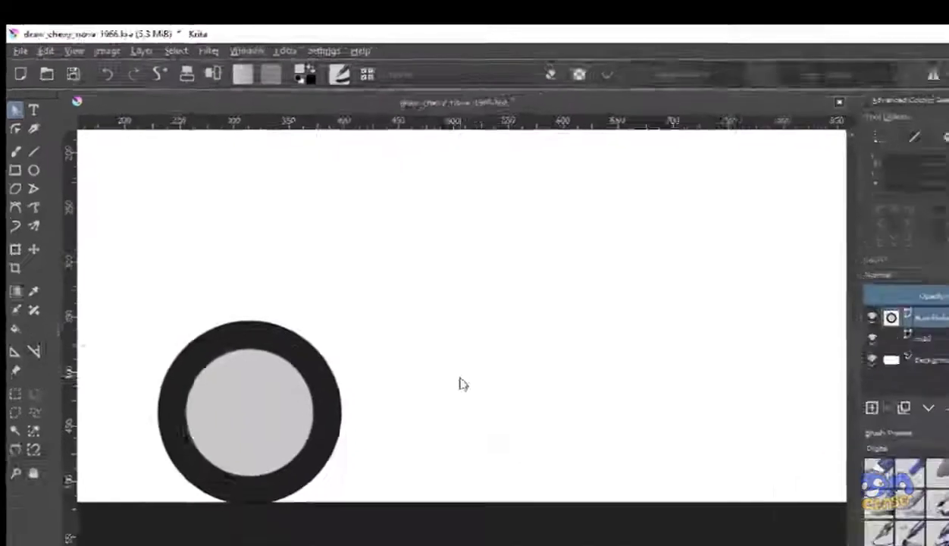
Step: Cut the light grey circle from the Ban Mobil layer and add a vector layer named Velg above it
left_click(216, 374)
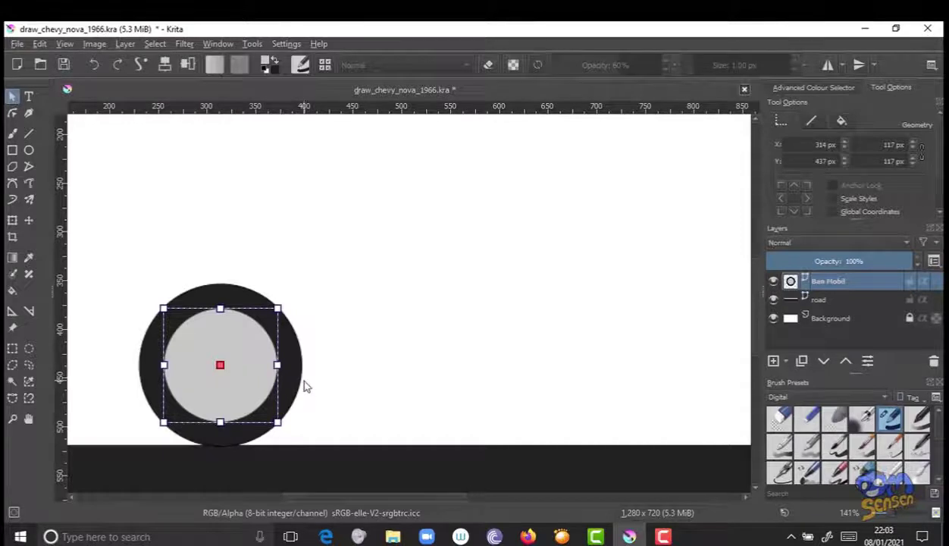
key("Delete")
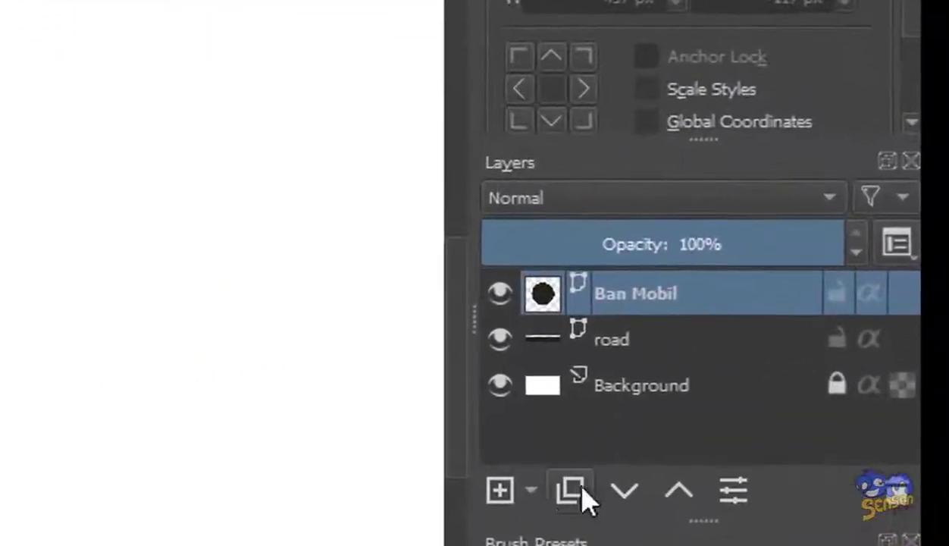
left_click(530, 500)
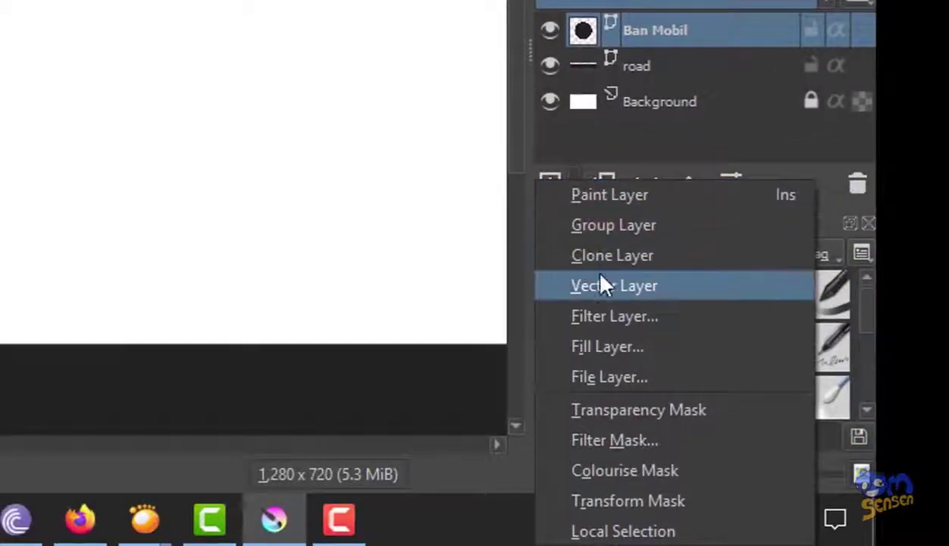
left_click(613, 288)
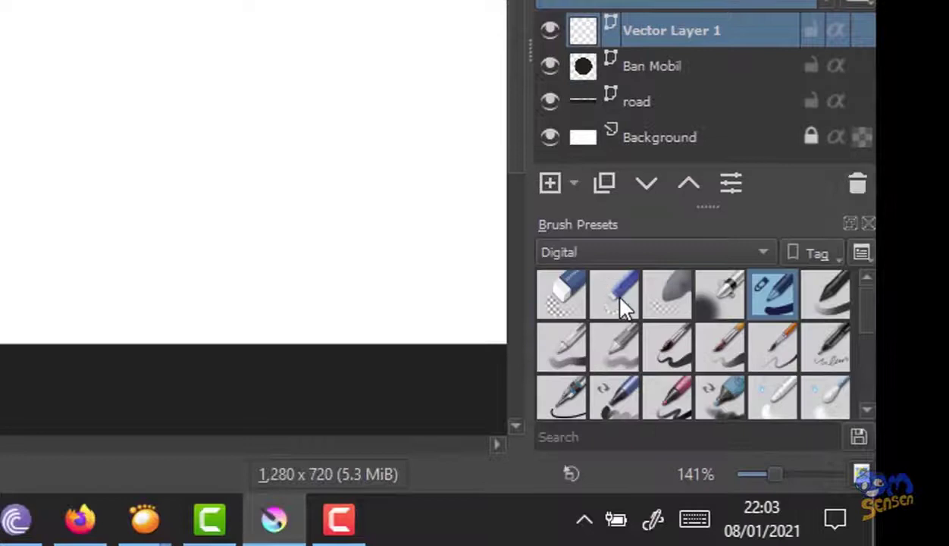
double_click(674, 35)
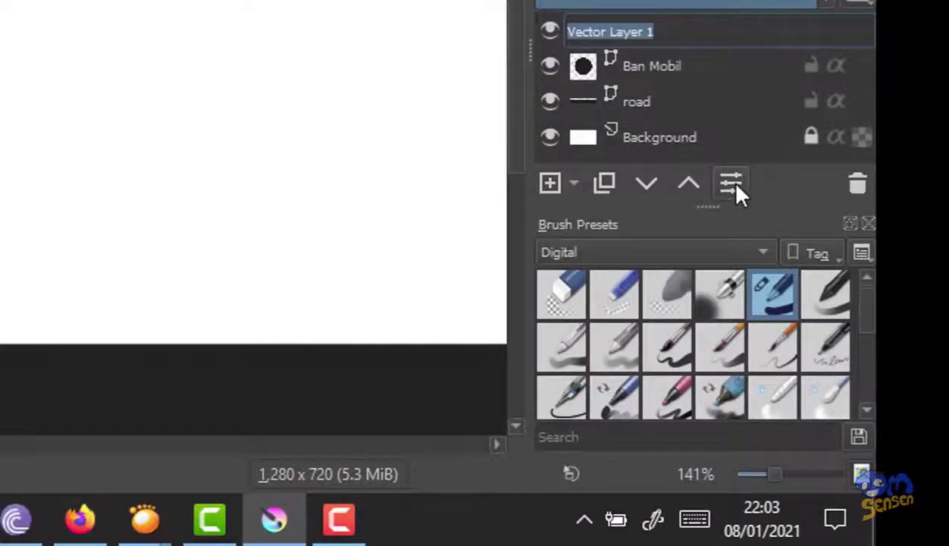
type("Velg")
key("Return")
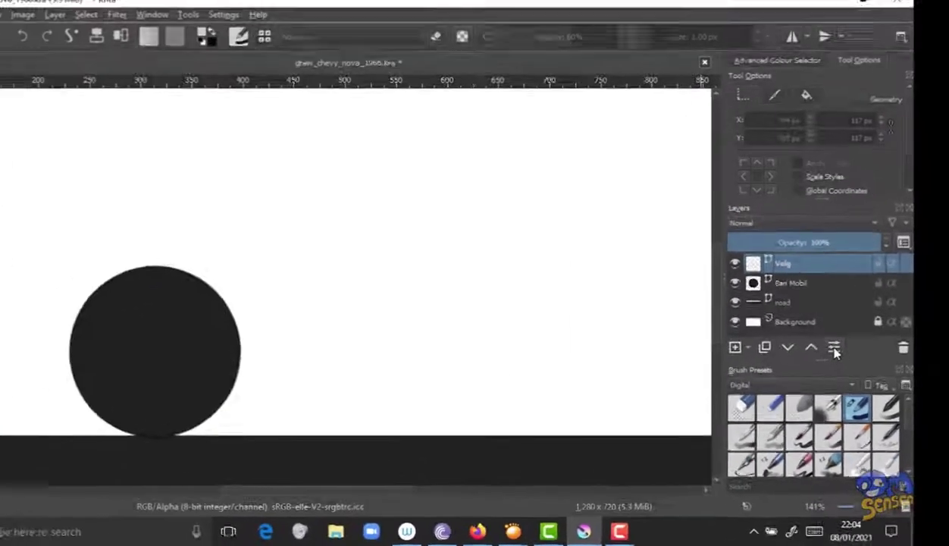
Step: Paste the light grey circle onto the Velg layer and check it by hiding and showing that layer
key("ctrl+v")
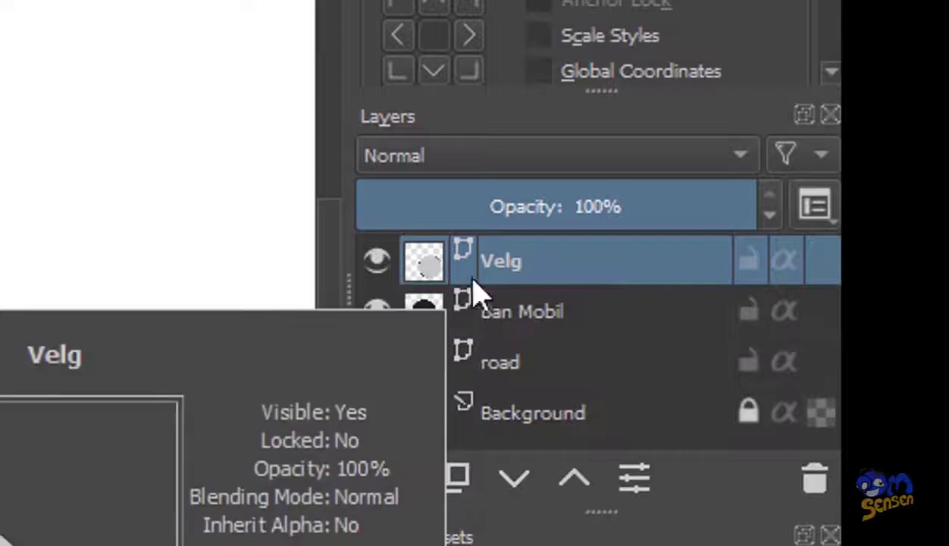
left_click(382, 267)
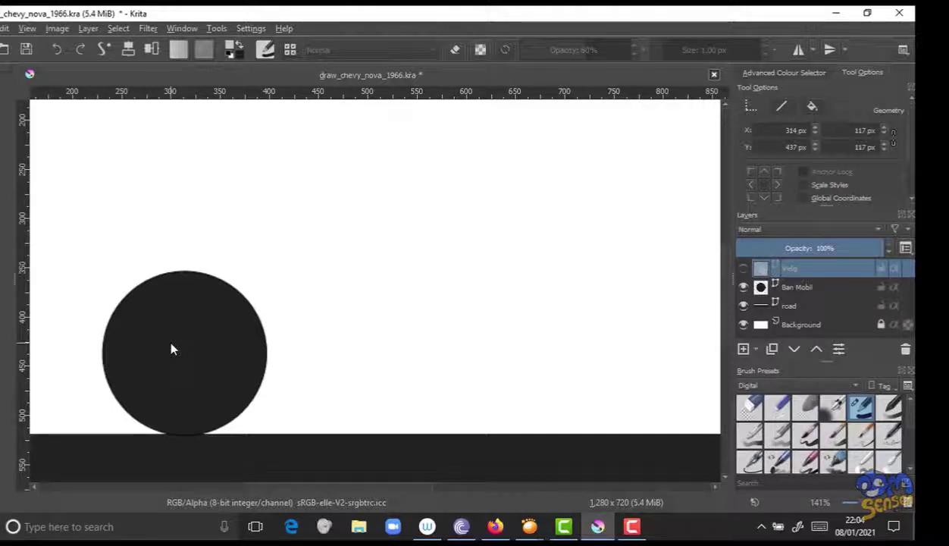
left_click(743, 269)
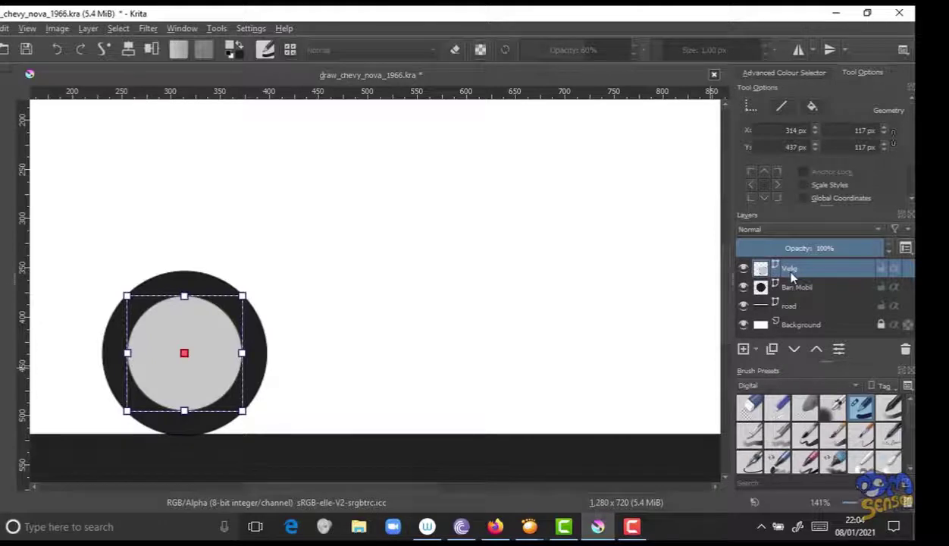
Step: Deselect the light grey circle, hide the Velg layer and paste a copy of the circle onto the Ban Mobil layer
mouse_move(791, 278)
key("ctrl+shift+a")
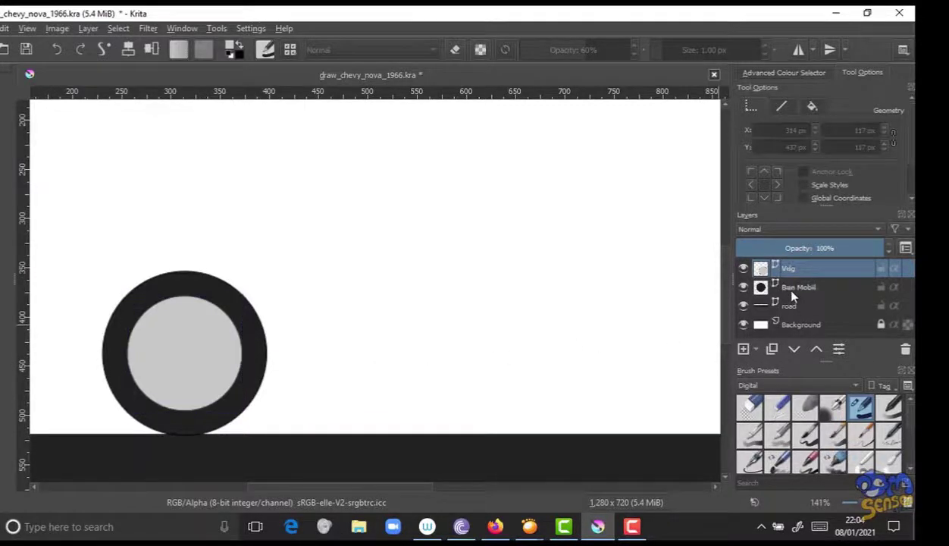
left_click(773, 286)
left_click(766, 270)
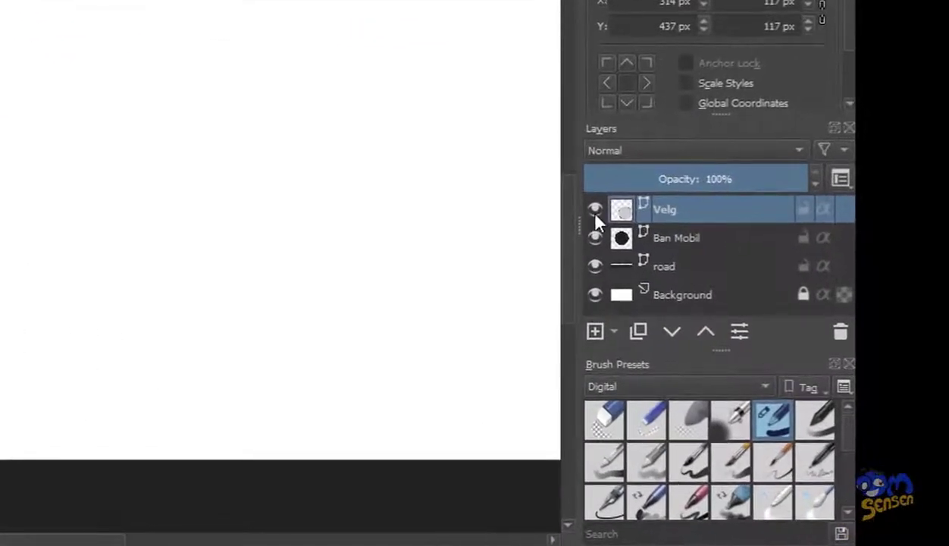
left_click(595, 211)
left_click(696, 244)
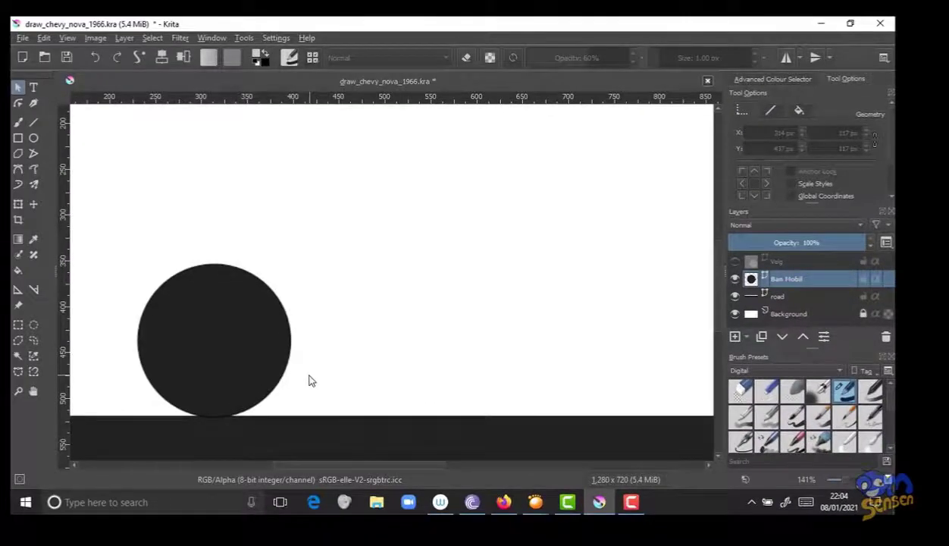
key("ctrl+v")
scroll(404, 271, "down", 1)
scroll(403, 271, "up", 1)
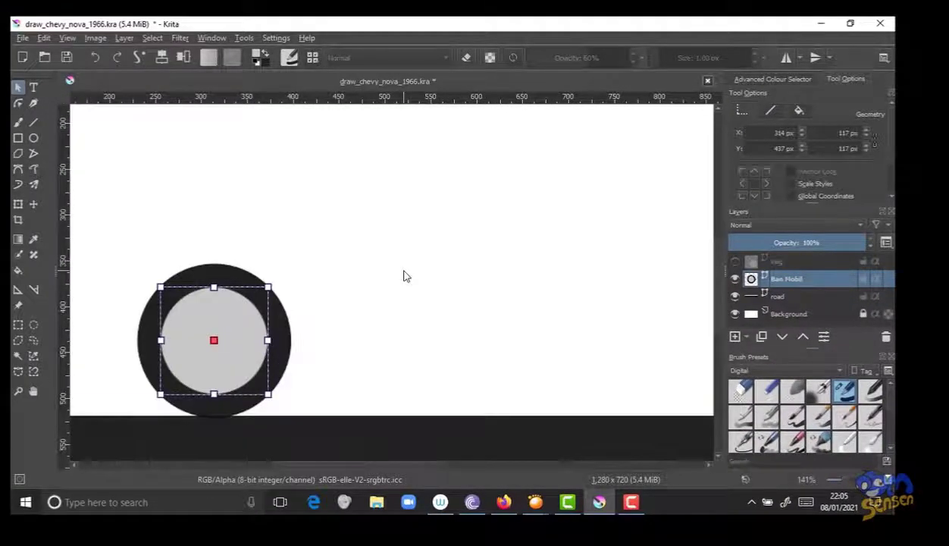
left_click(403, 302)
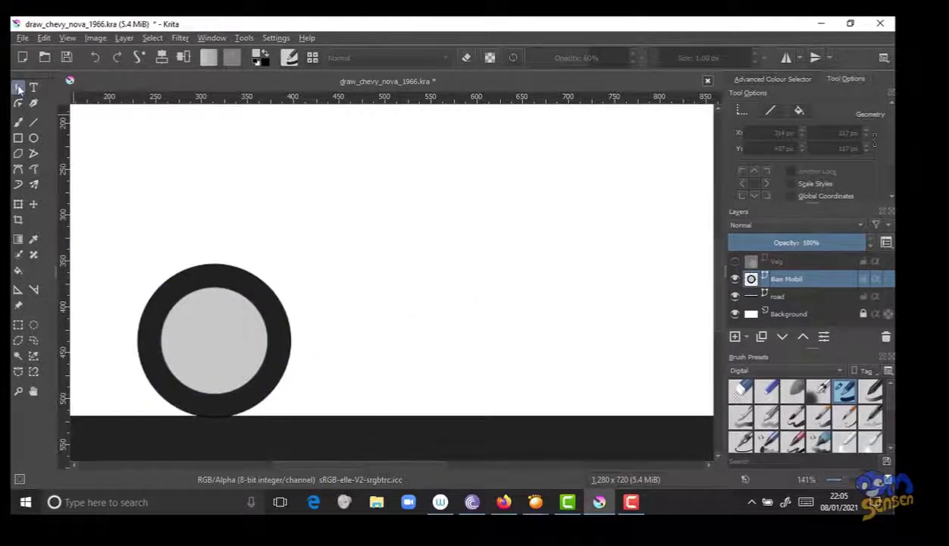
Step: Select the black tire circle and the pasted light grey circle, and subtract the grey one to cut a hole in the tire
left_click(265, 304)
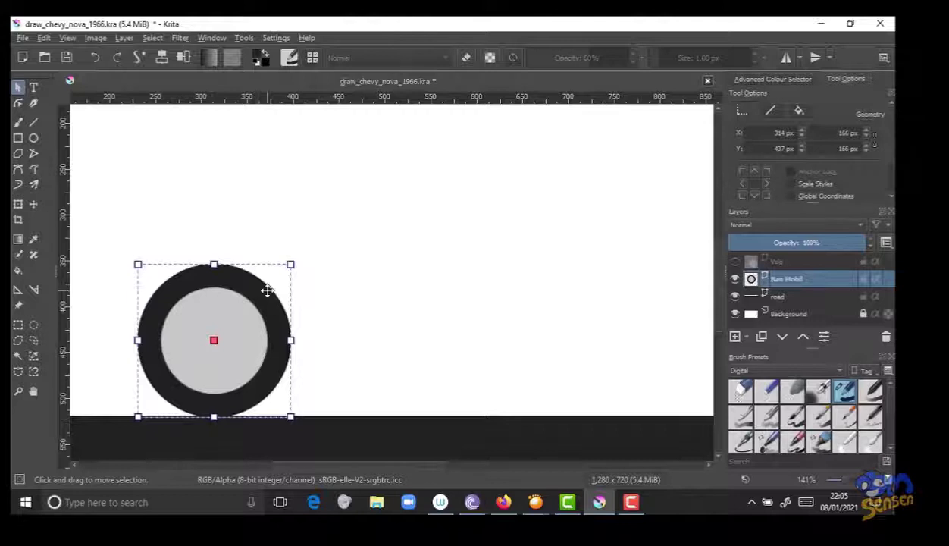
left_click(228, 329, "shift")
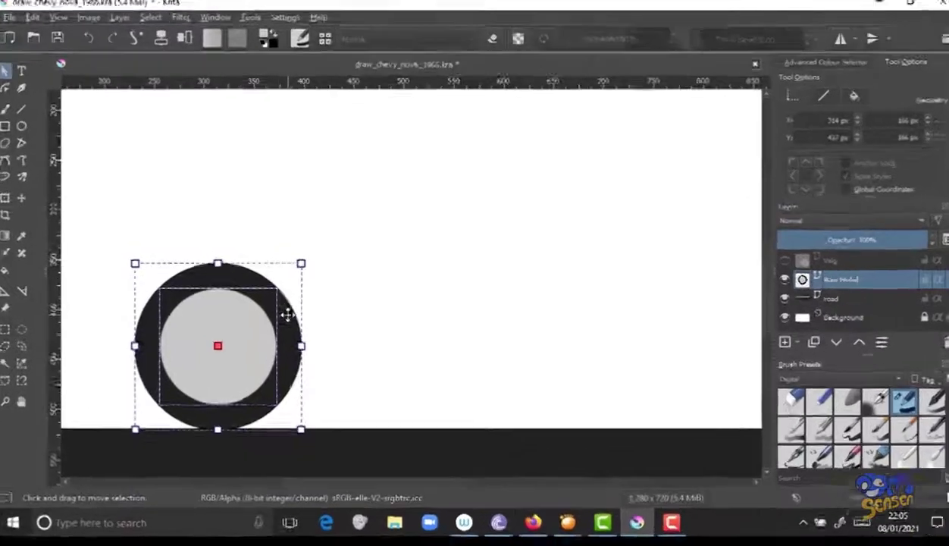
right_click(277, 315)
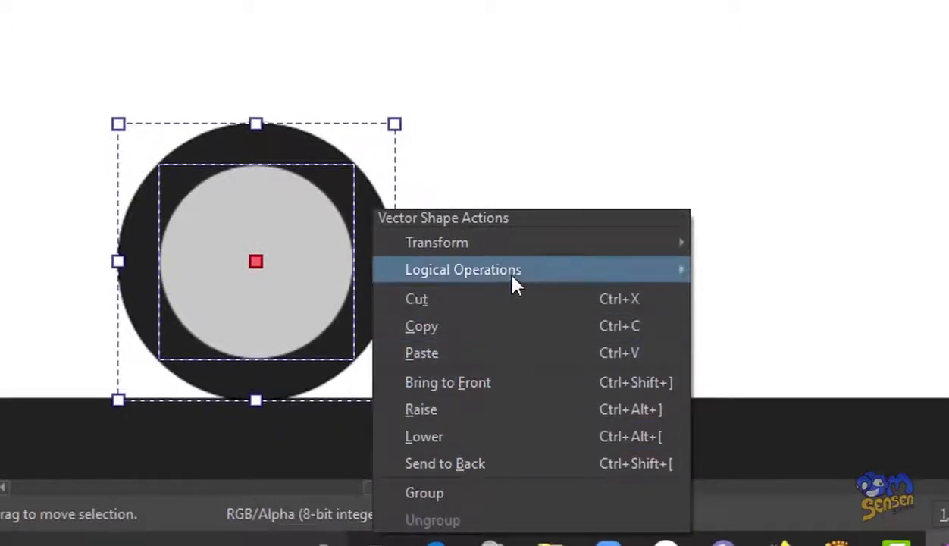
mouse_move(513, 284)
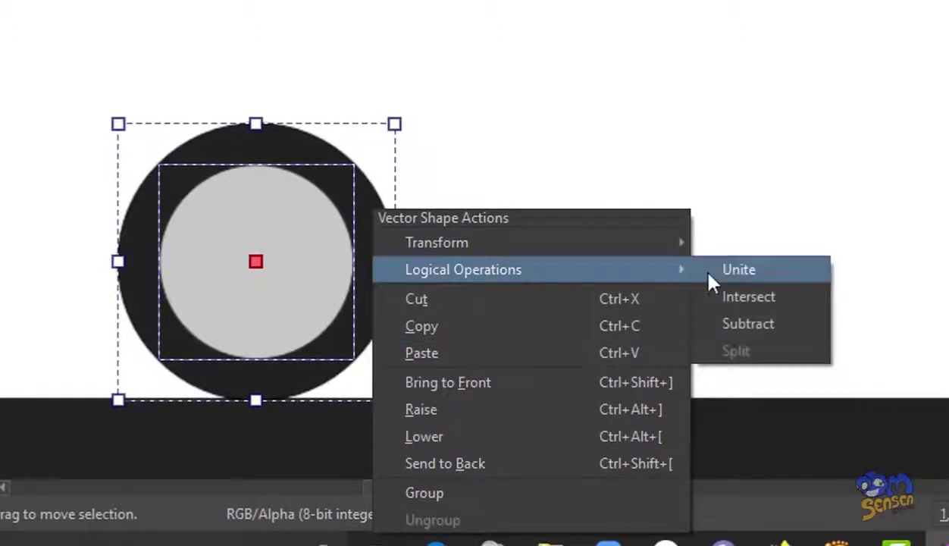
left_click(769, 330)
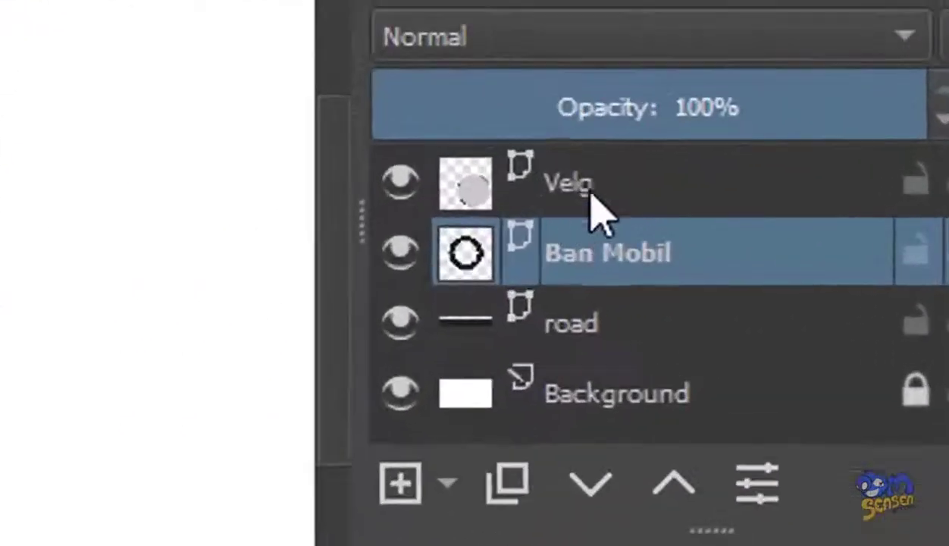
Step: On the Velg layer, draw a circle about 96 px wide and centre it over the light grey circle
left_click(857, 252)
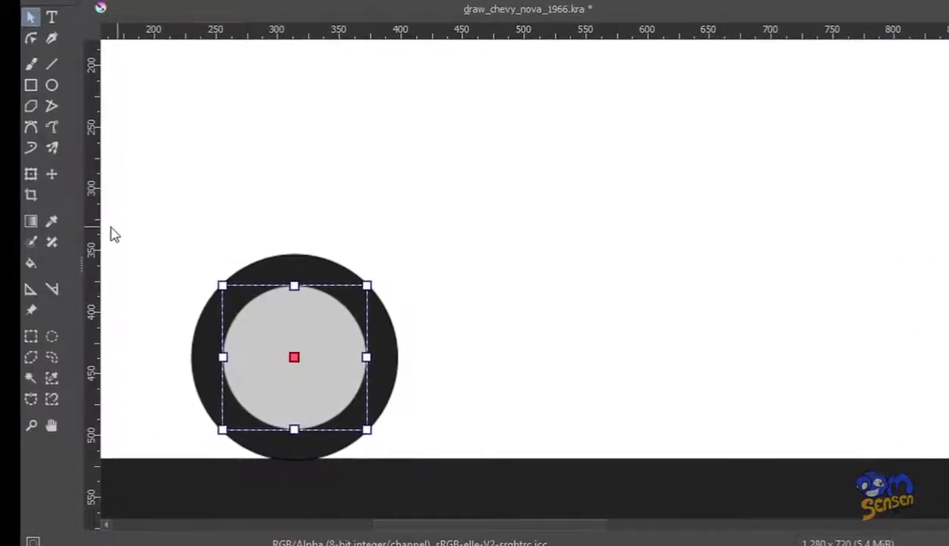
left_click(51, 85)
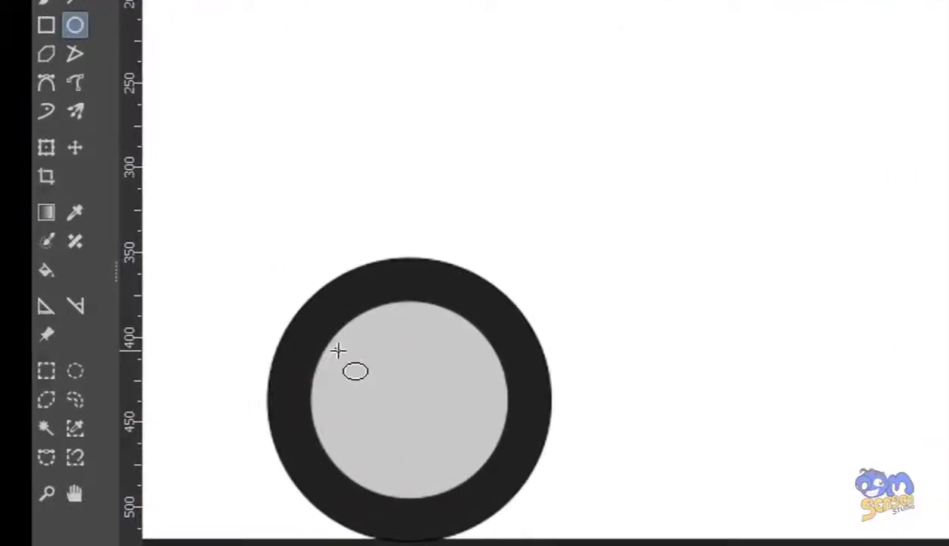
left_click_drag(363, 334, 506, 497)
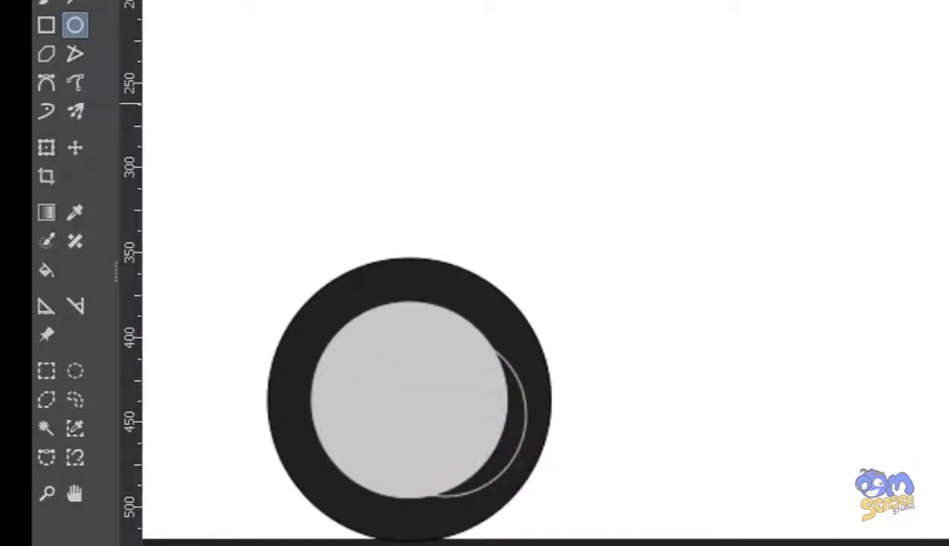
left_click(46, 0)
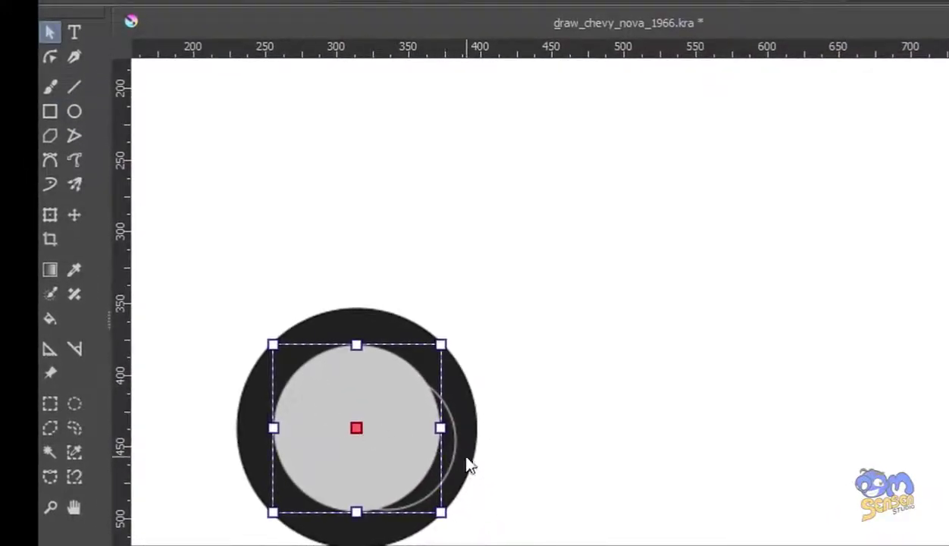
left_click(457, 445)
left_click(448, 452)
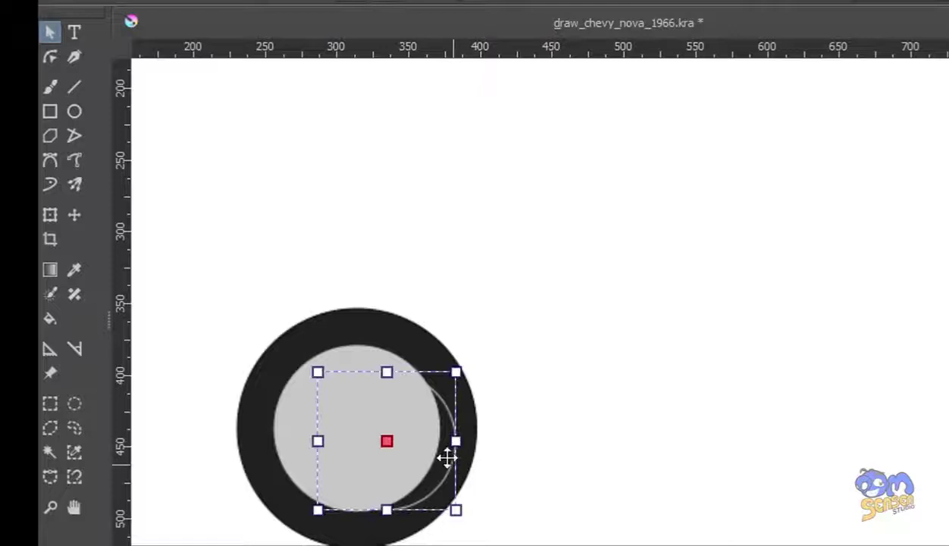
left_click_drag(449, 416, 418, 403)
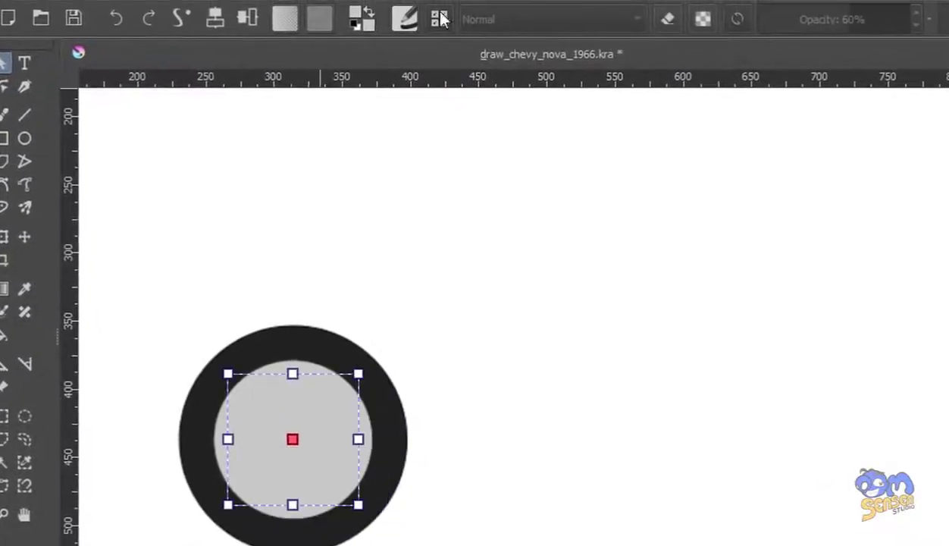
Step: Fill the inner circle with the red colour #d55757 and deselect it
left_click(357, 19)
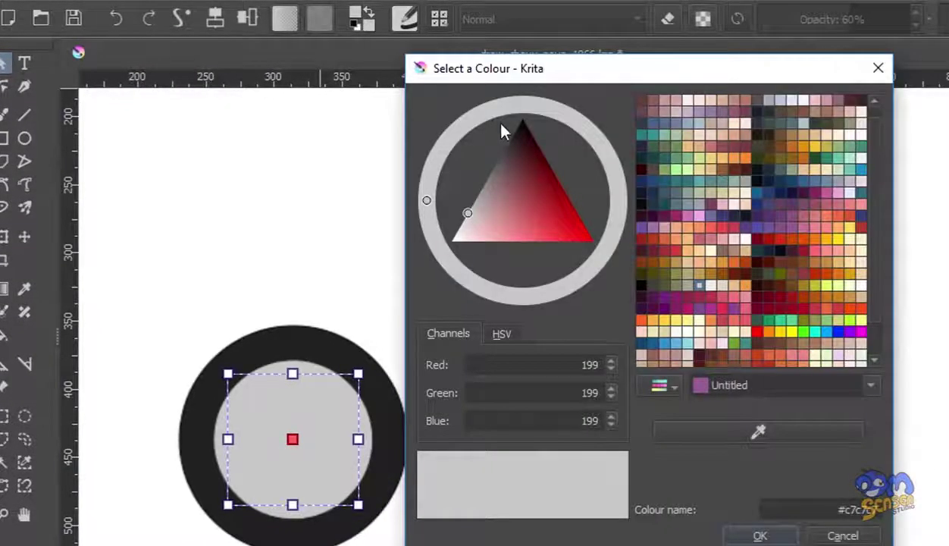
left_click_drag(477, 235, 533, 222)
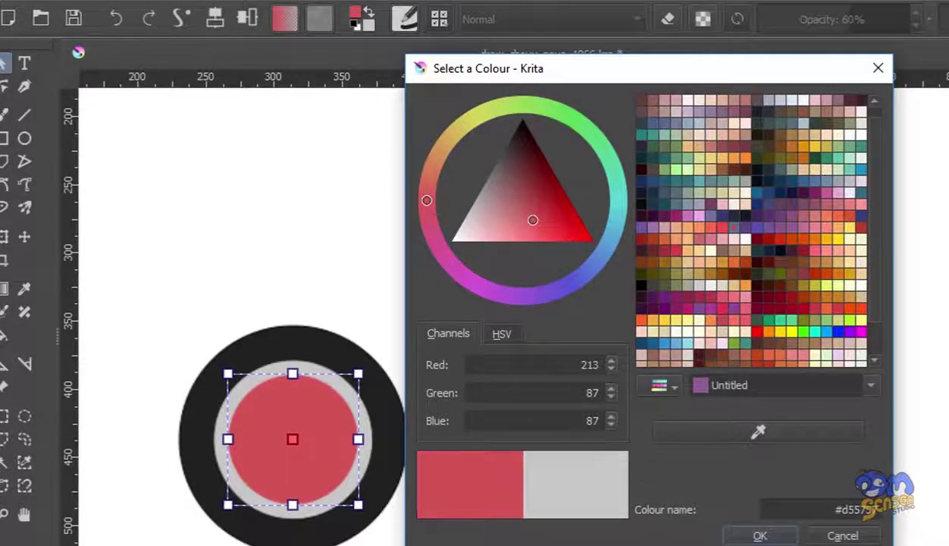
left_click(757, 535)
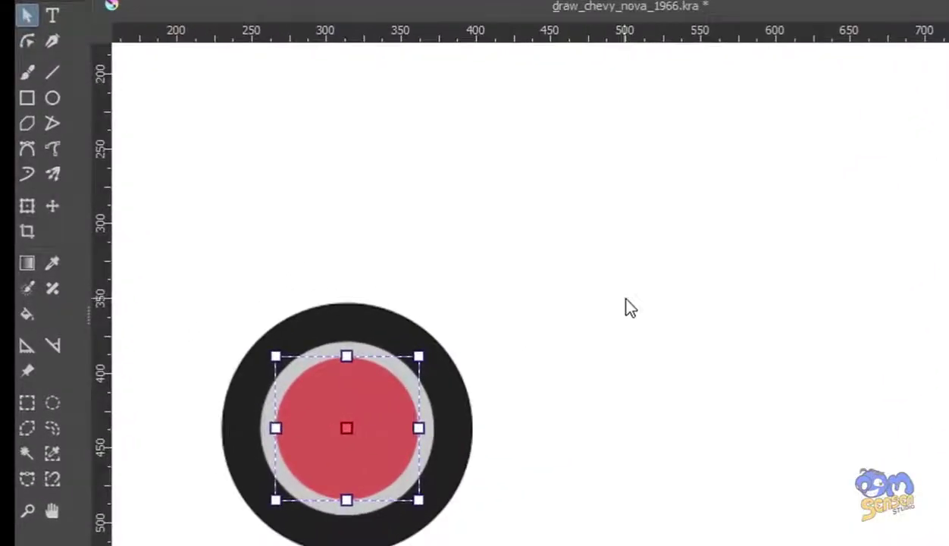
left_click(405, 277)
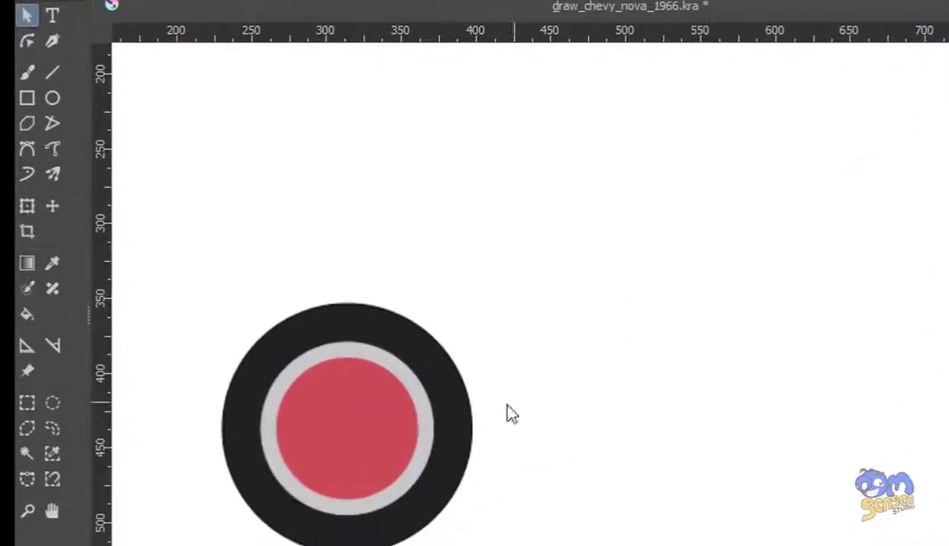
Step: Select the light grey circle and the red circle, subtract the red one to leave a grey rim ring, and deselect it
left_click(423, 402)
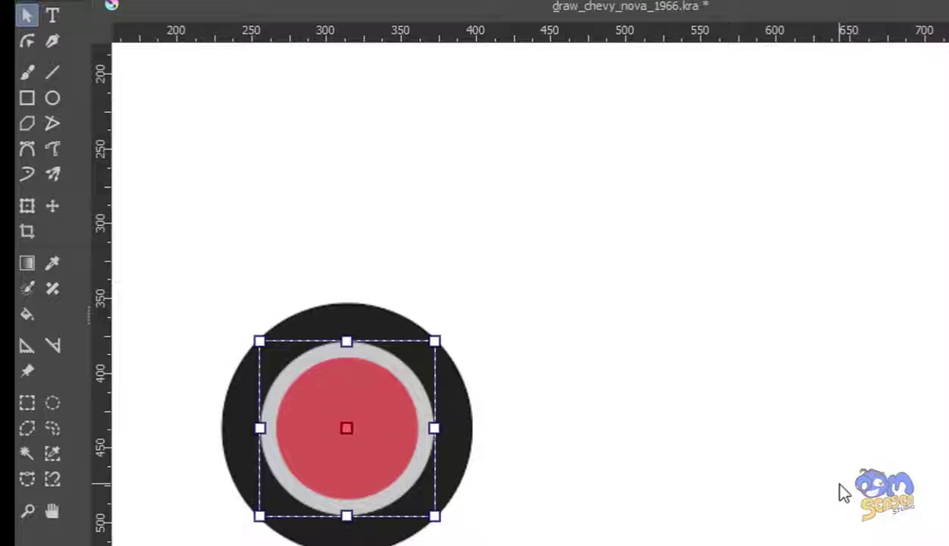
left_click(356, 408, "shift")
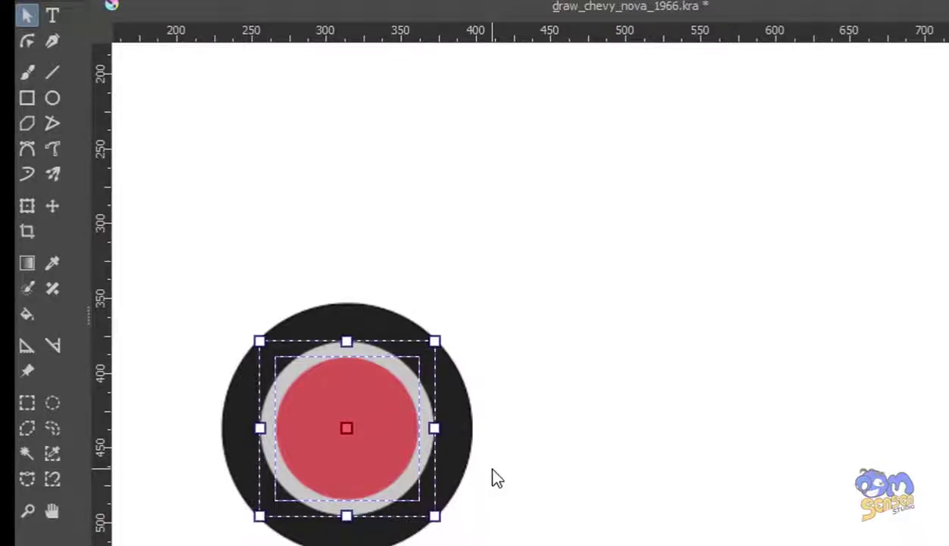
right_click(398, 381)
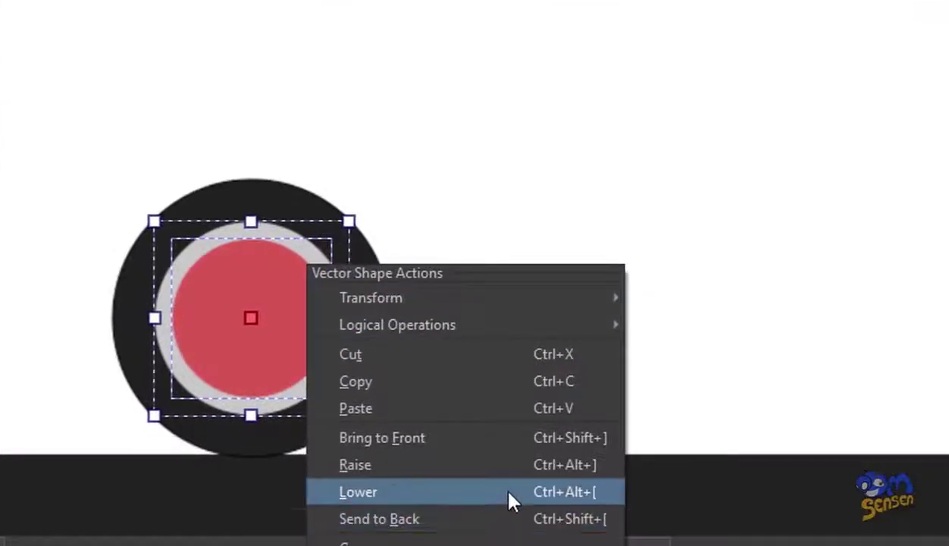
mouse_move(503, 381)
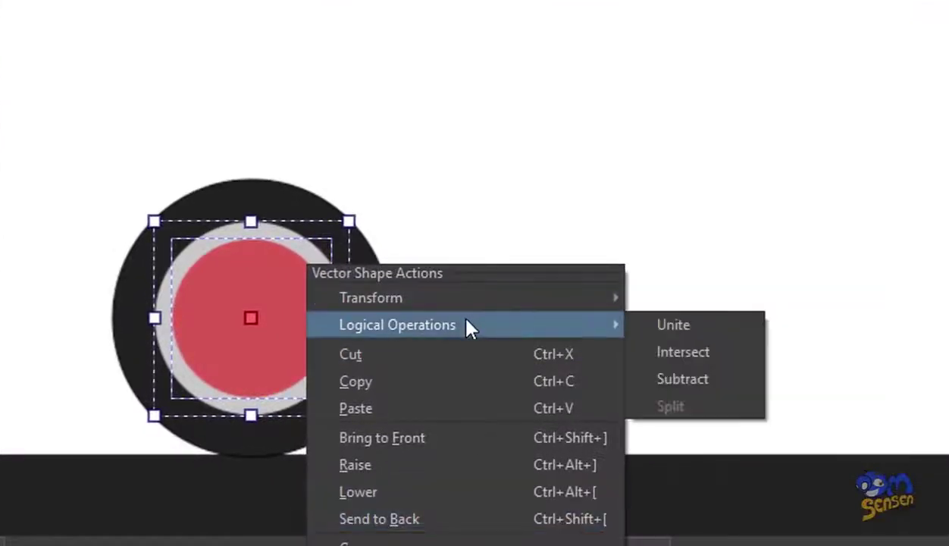
left_click(705, 380)
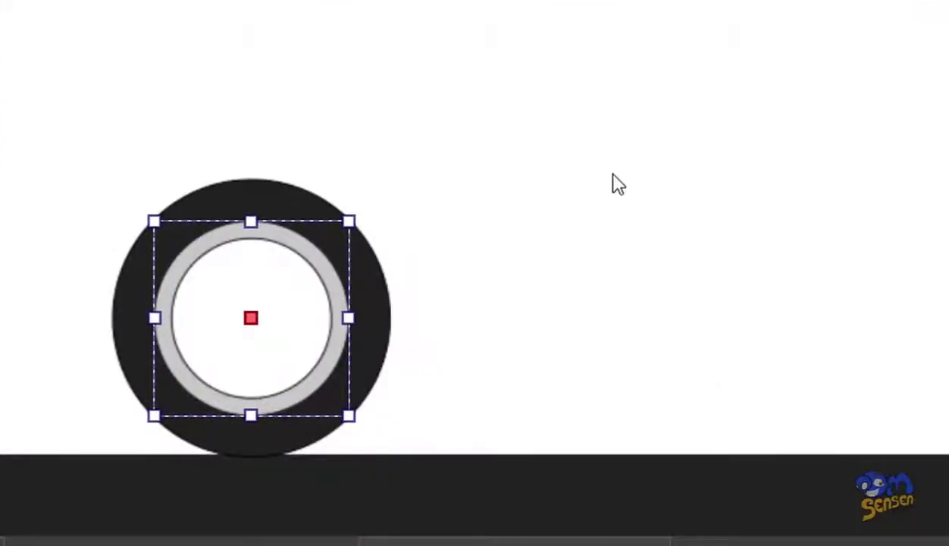
left_click(619, 154)
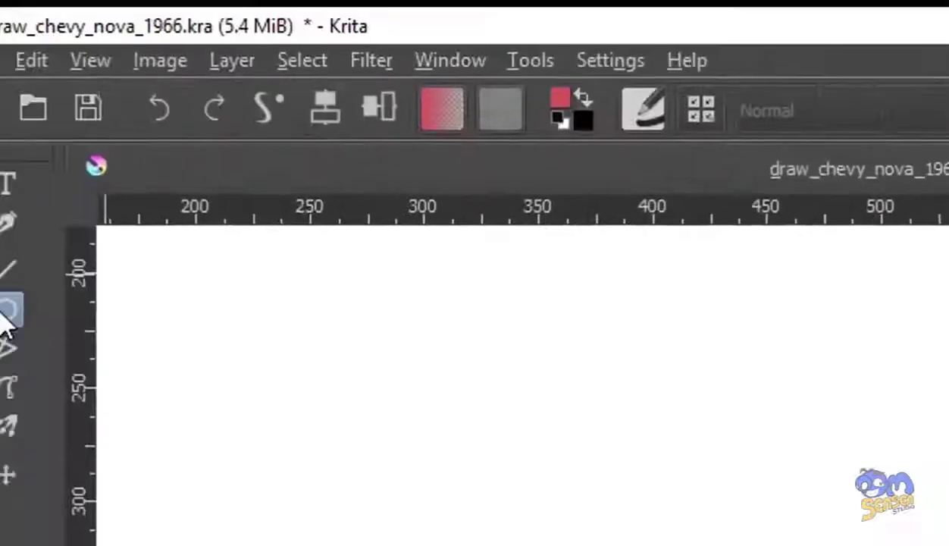
Step: Draw a small circle about 33 px wide inside the rim ring and move it close to the wheel's centre
left_click(105, 334)
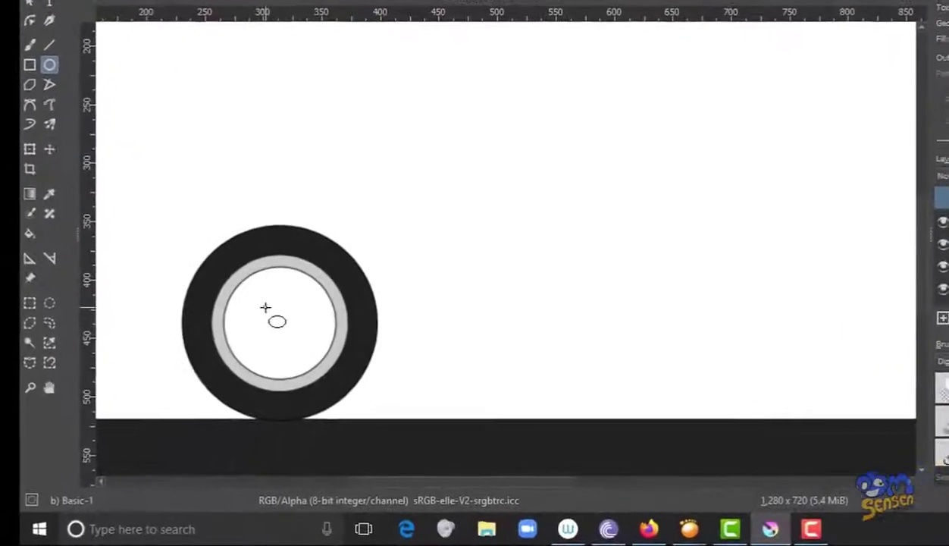
left_click_drag(265, 307, 296, 345)
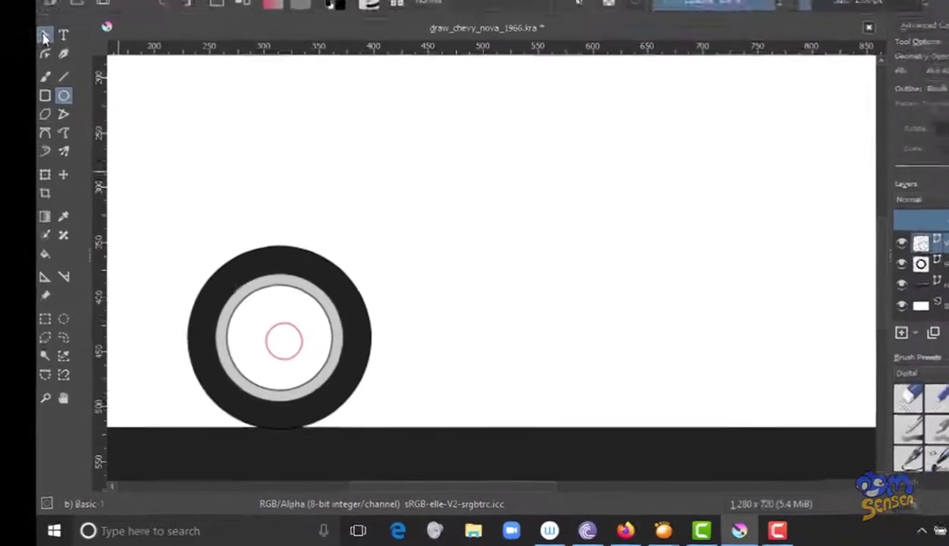
left_click(44, 36)
left_click(295, 333)
left_click_drag(294, 339, 290, 331)
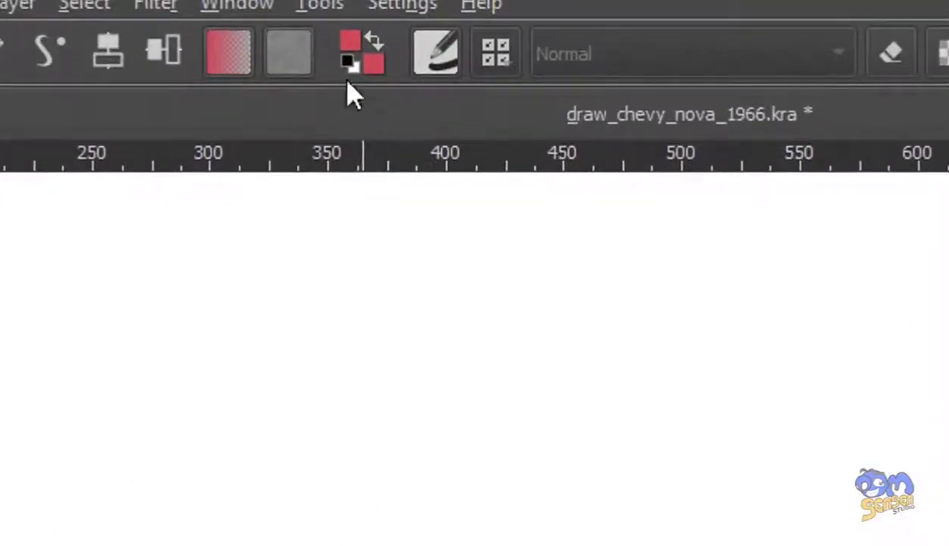
Step: Fill the small centre circle with the light grey #c7c7c7 sampled from the rim ring
left_click(350, 41)
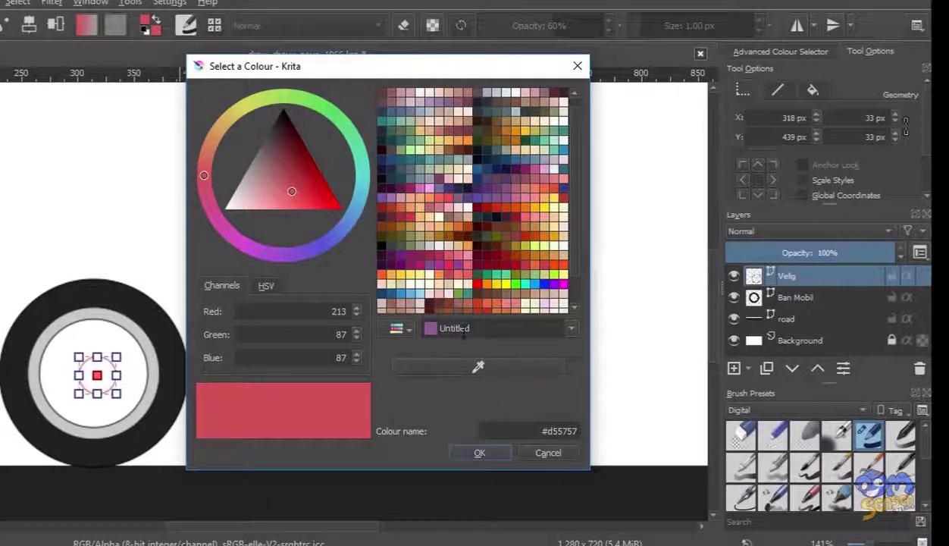
left_click(479, 369)
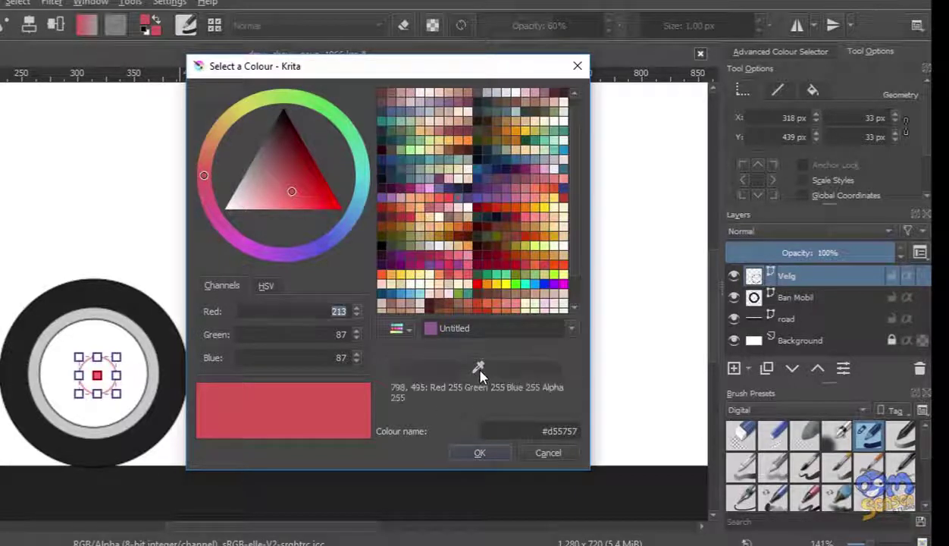
left_click(76, 315)
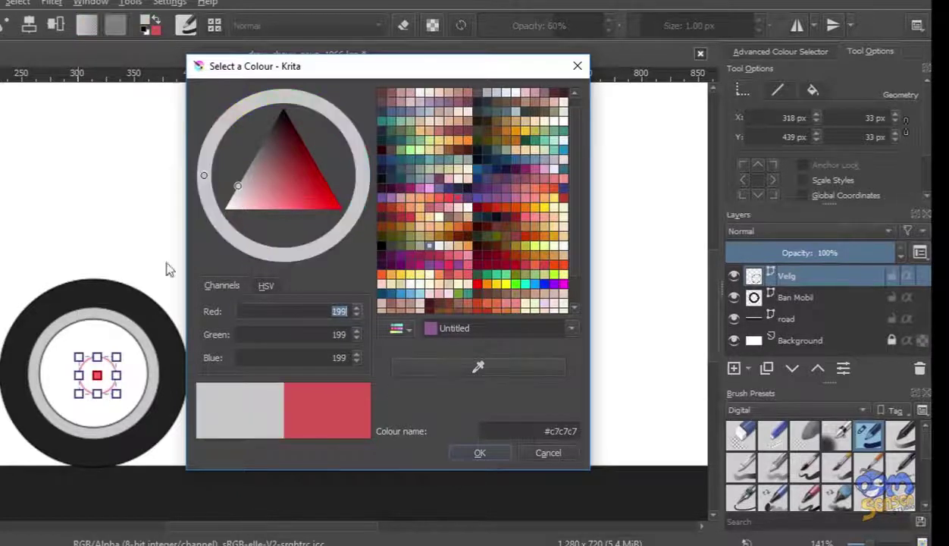
left_click(479, 453)
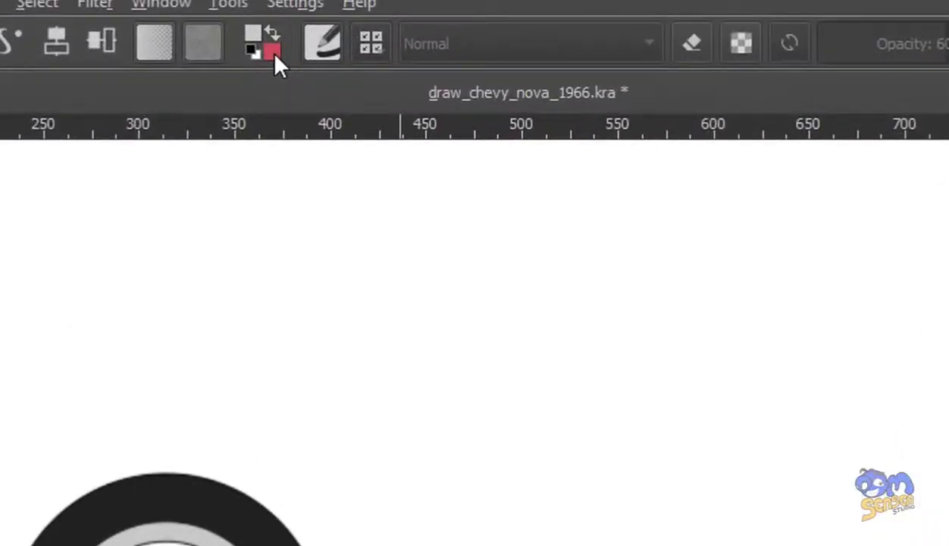
Step: Set the centre circle's outline colour to near-black #080808 and deselect the circle
left_click(273, 55)
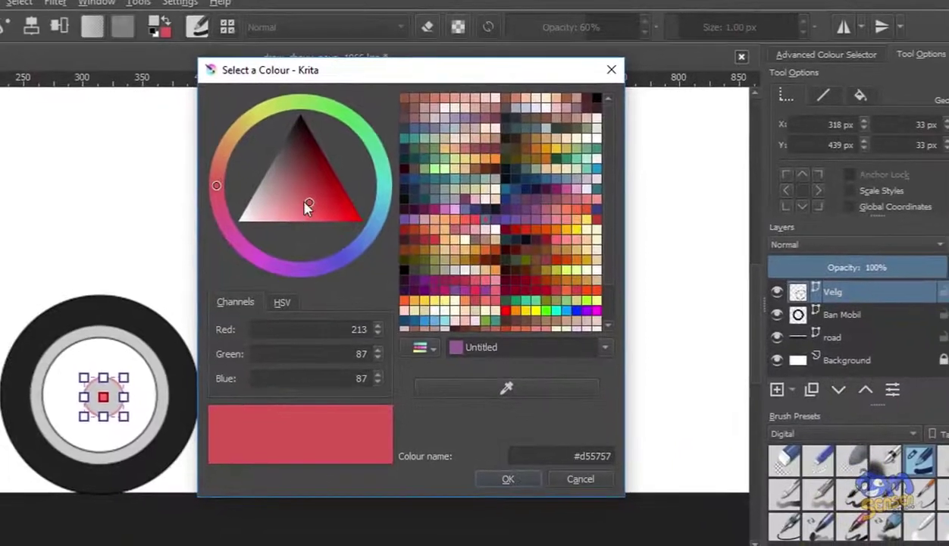
left_click_drag(297, 196, 295, 120)
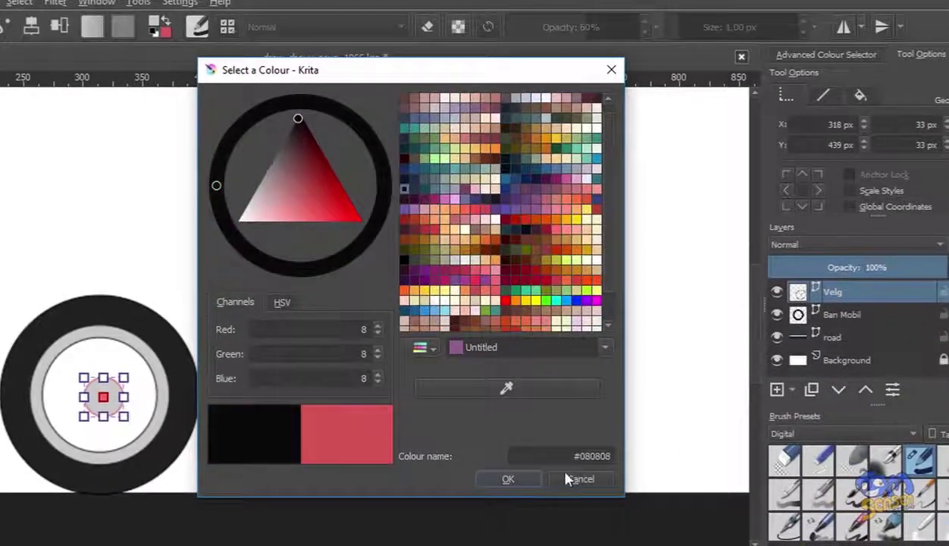
left_click(533, 479)
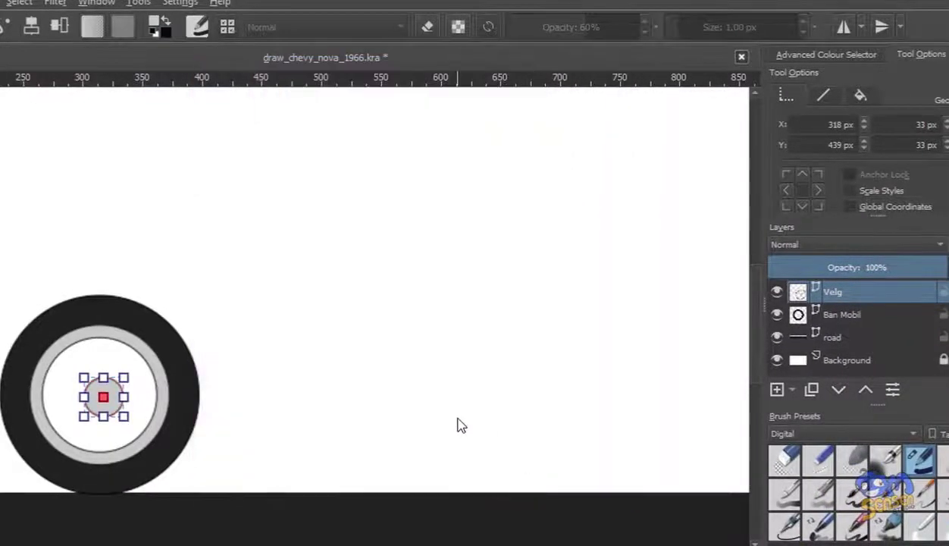
left_click(140, 377)
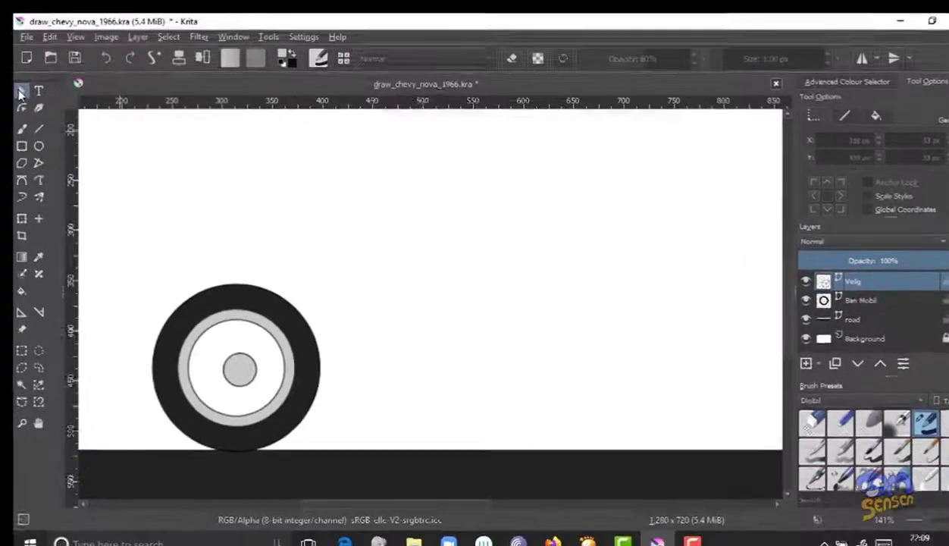
Step: Select the rim ring together with the centre circle, centre the circle within the ring, and deselect both
left_click(278, 338)
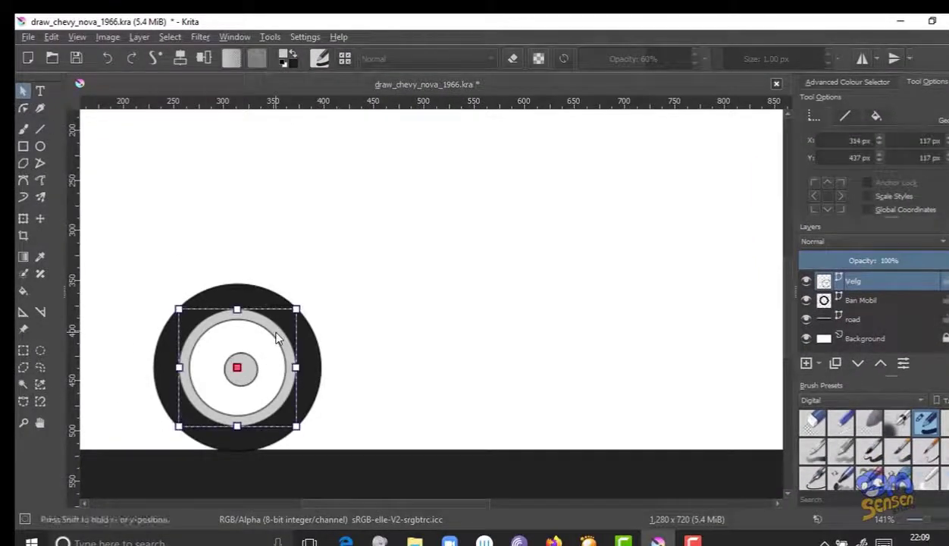
left_click(255, 378, "shift")
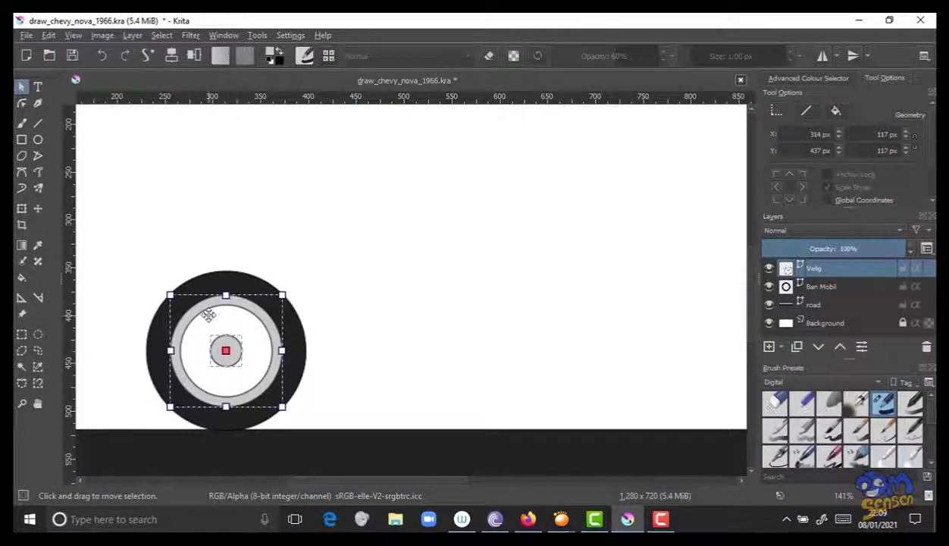
left_click(409, 364)
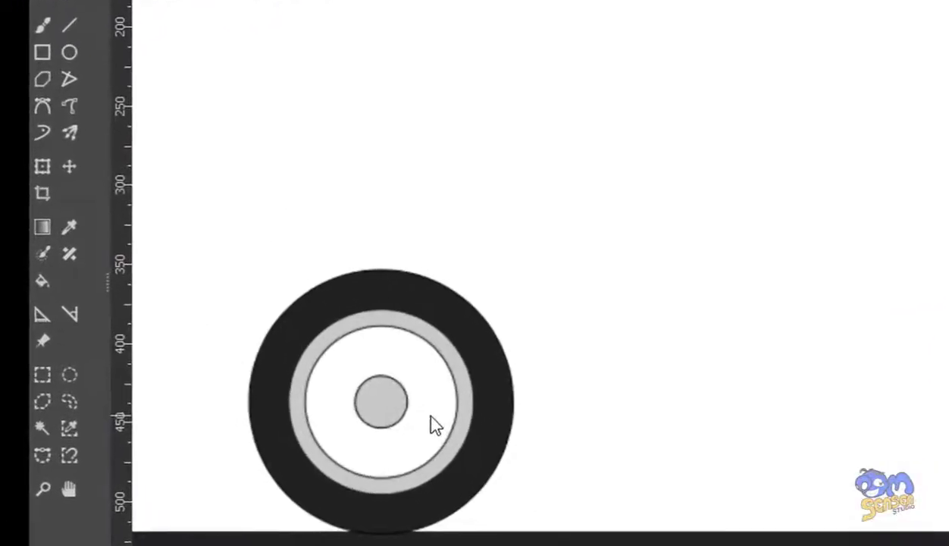
Step: Cut the centre circle from the Velg layer and add a new vector layer above it
left_click(392, 403)
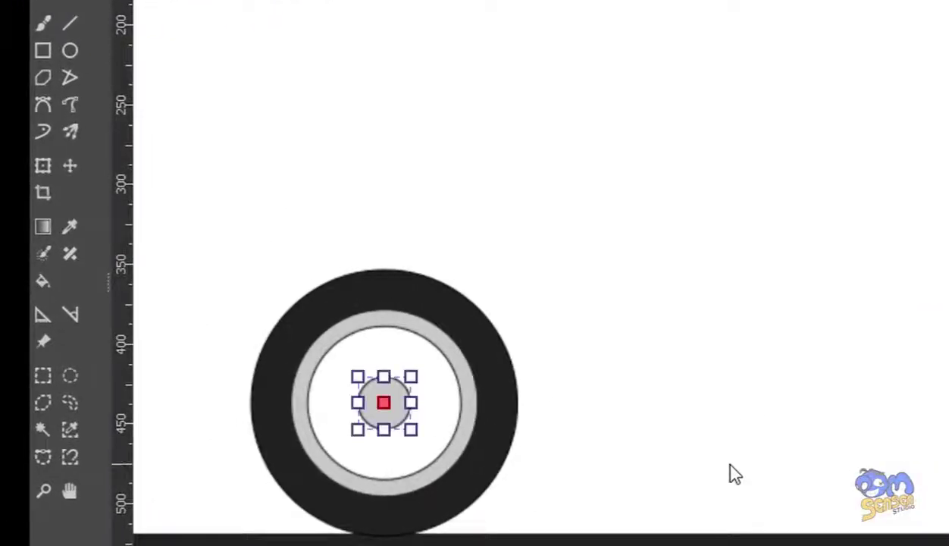
key("Delete")
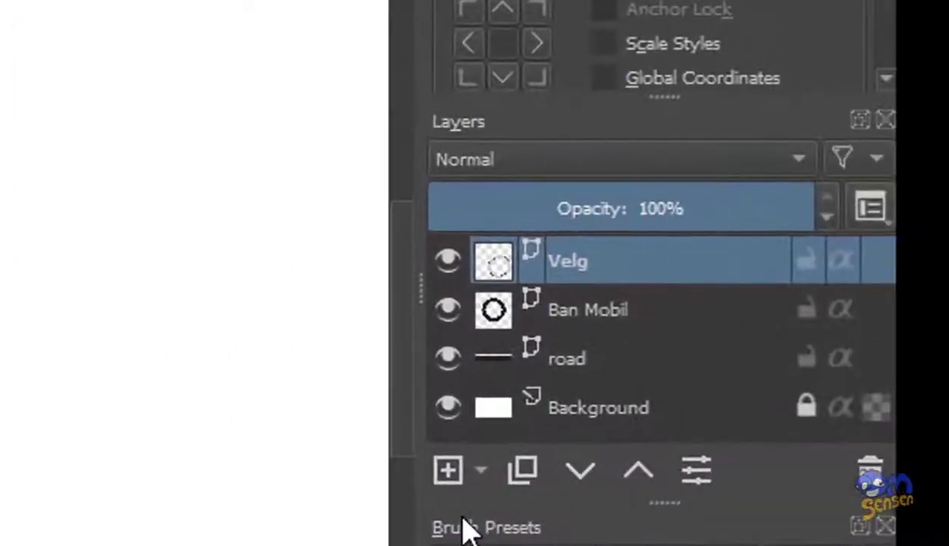
left_click(489, 458)
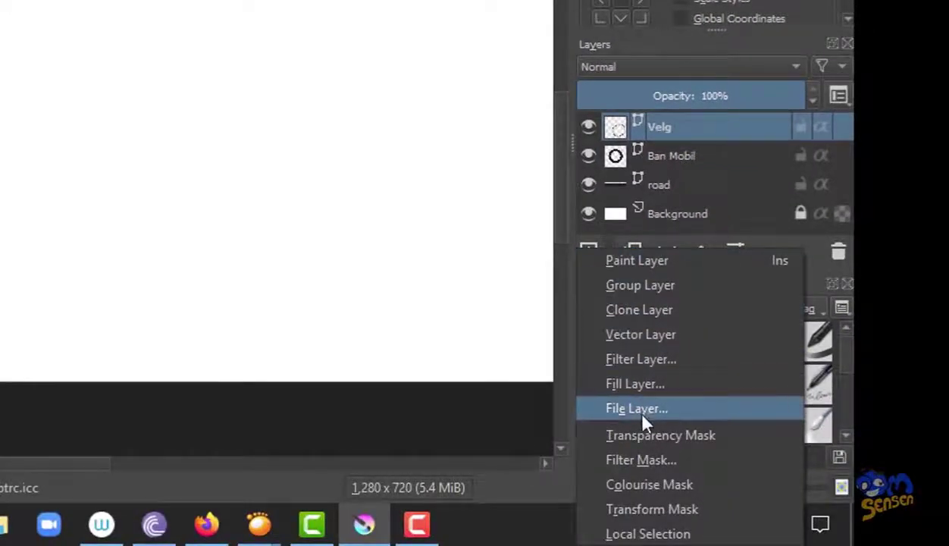
left_click(645, 327)
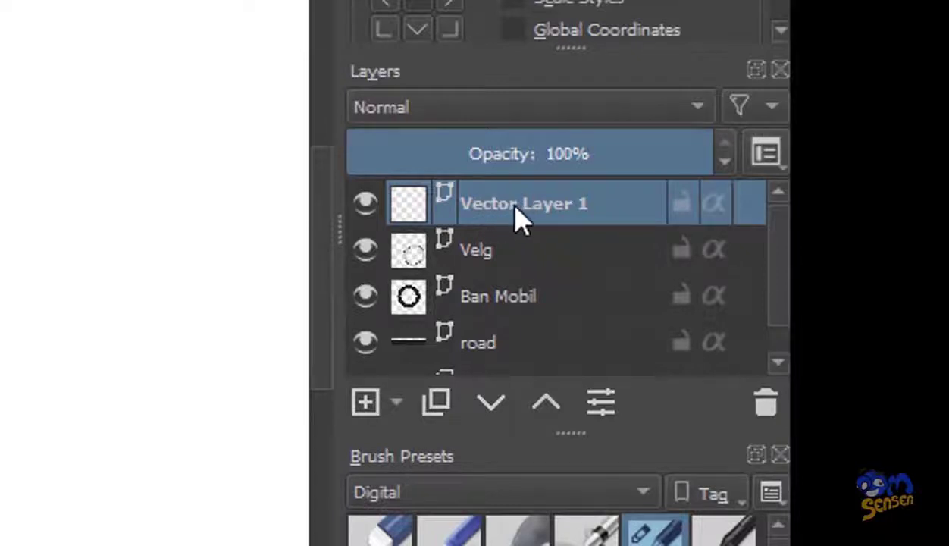
Step: Rename the new vector layer Velg Tengah and paste the centre circle onto it
double_click(515, 206)
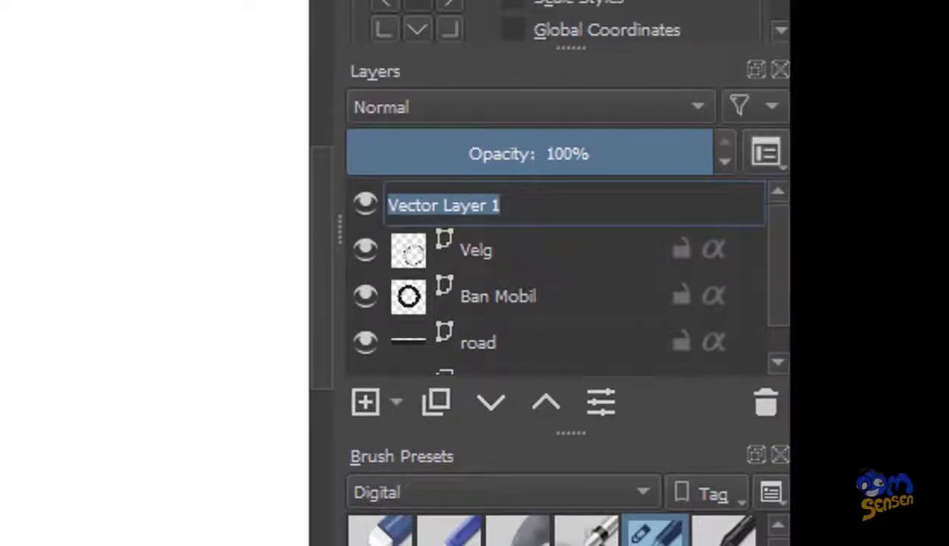
type("Velg Tengah")
key("Return")
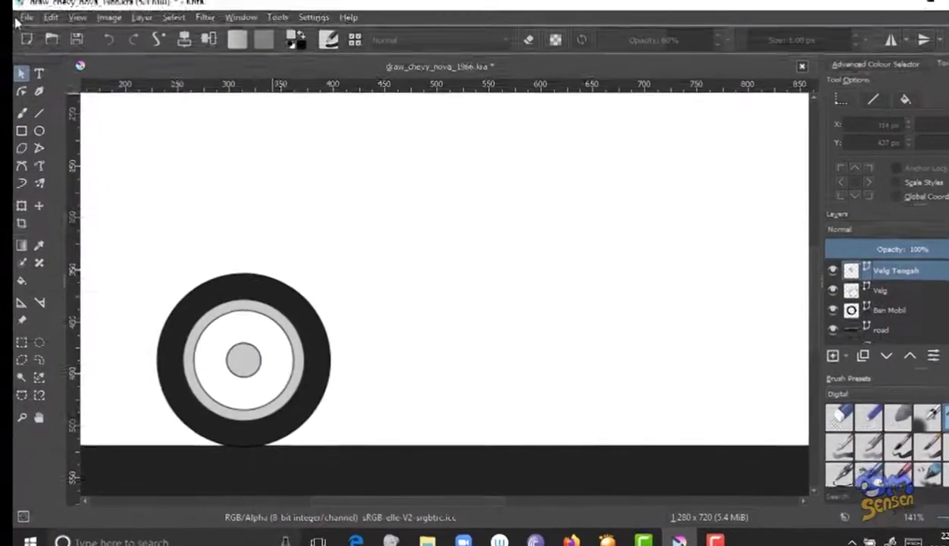
Step: Save the drawing under its existing file name
left_click(20, 0)
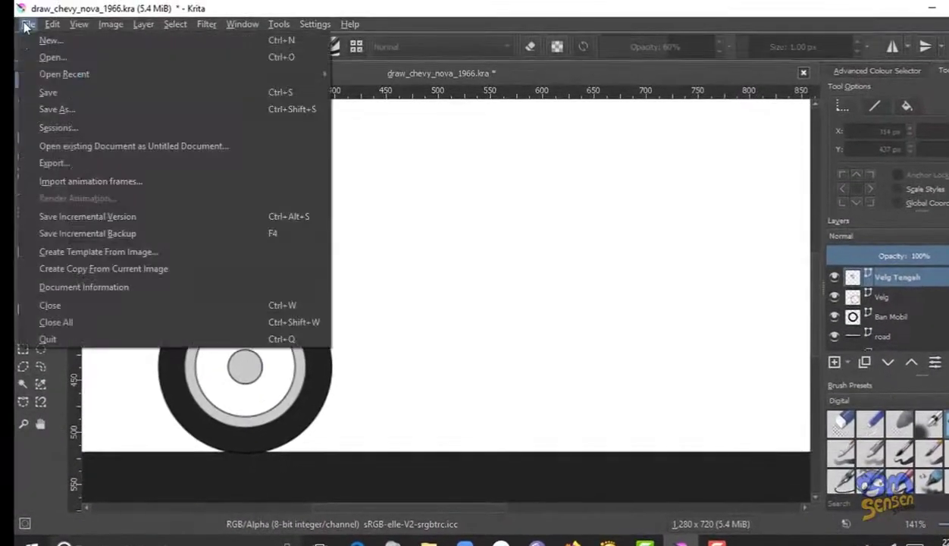
left_click(62, 92)
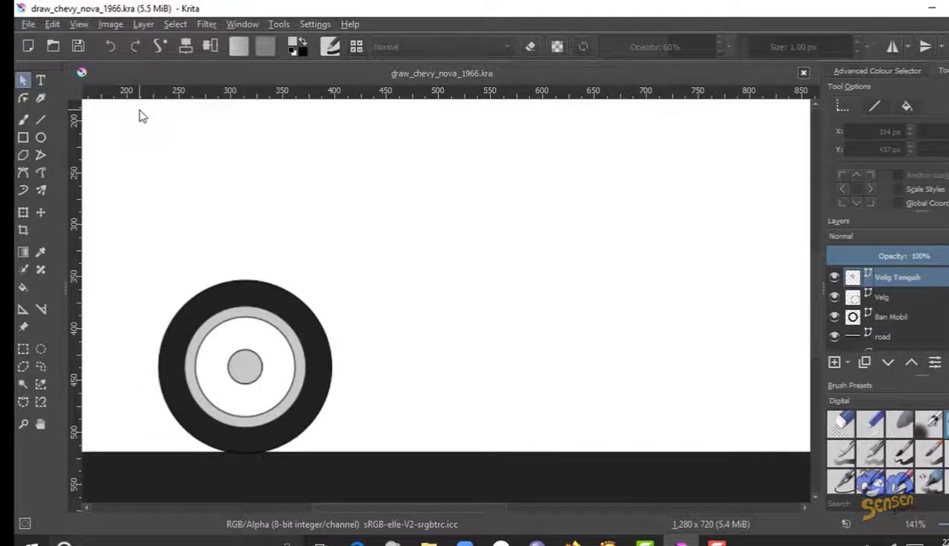
scroll(274, 242, "down", 4)
scroll(274, 243, "up", 4)
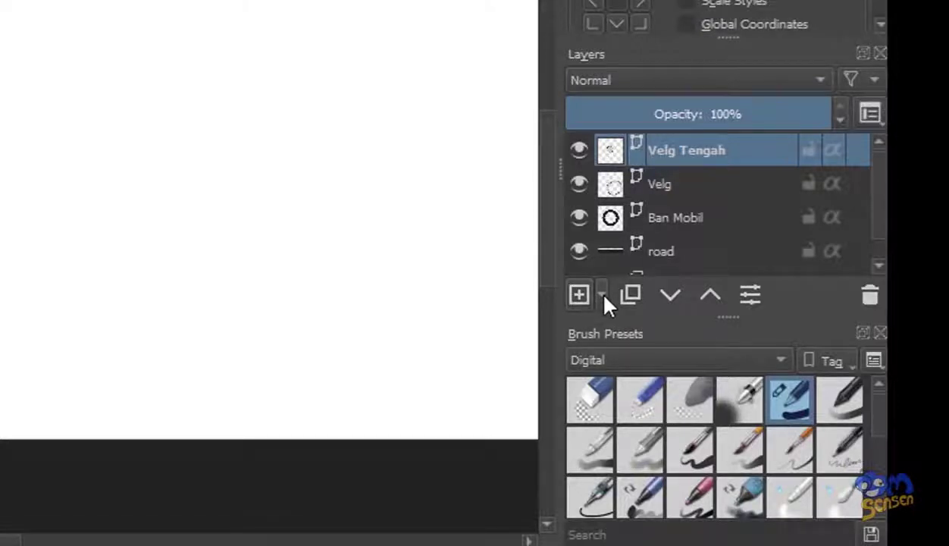
Step: Add another vector layer above Velg Tengah and rename it jar2xvelg
left_click(602, 298)
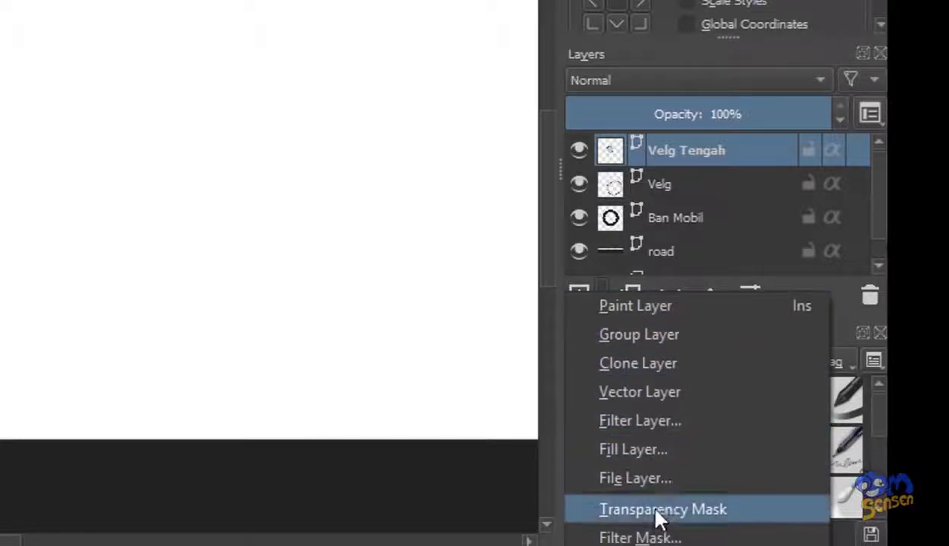
left_click(659, 392)
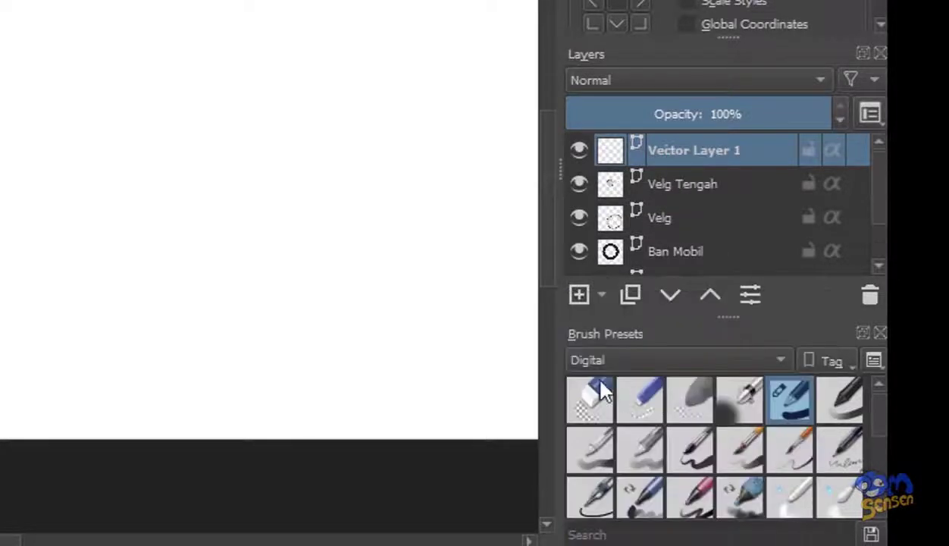
right_click(701, 159)
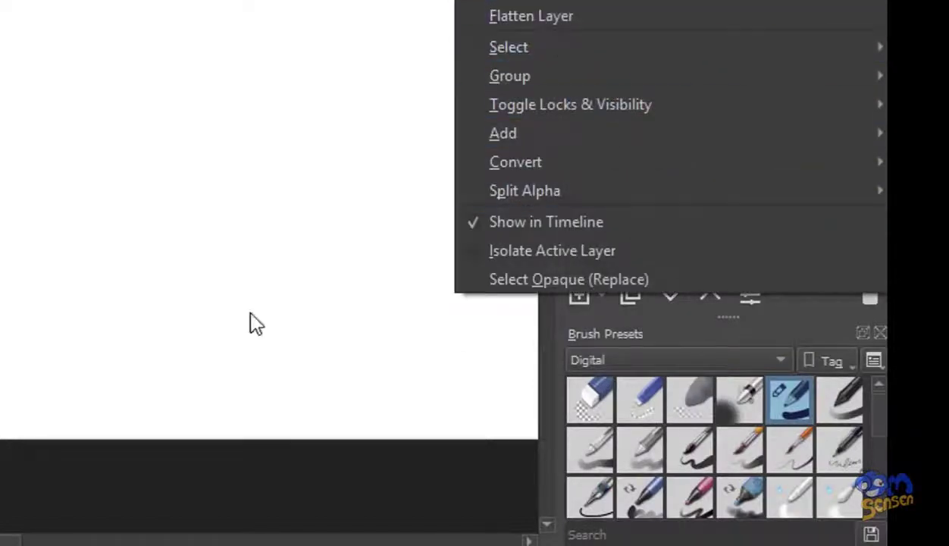
left_click(326, 331)
double_click(701, 154)
type("jar2x")
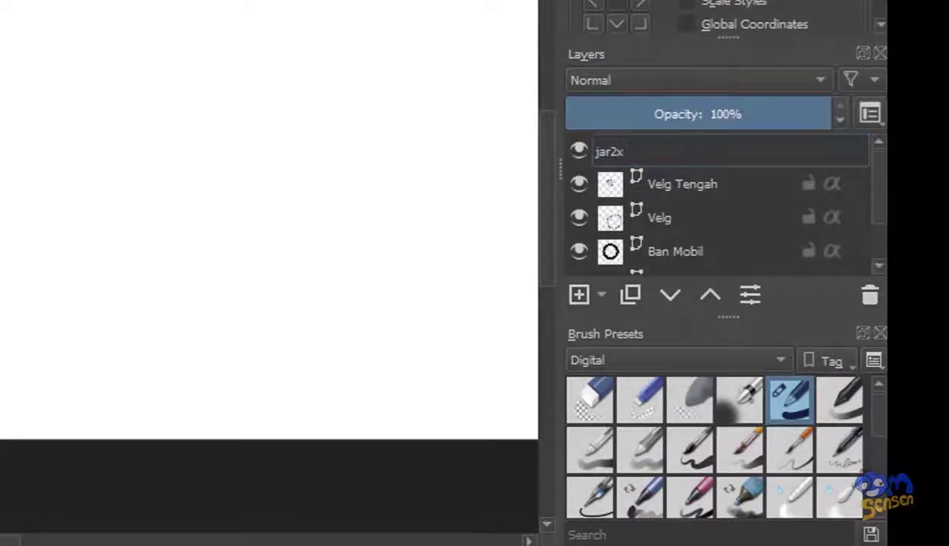
type("velg")
key("Return")
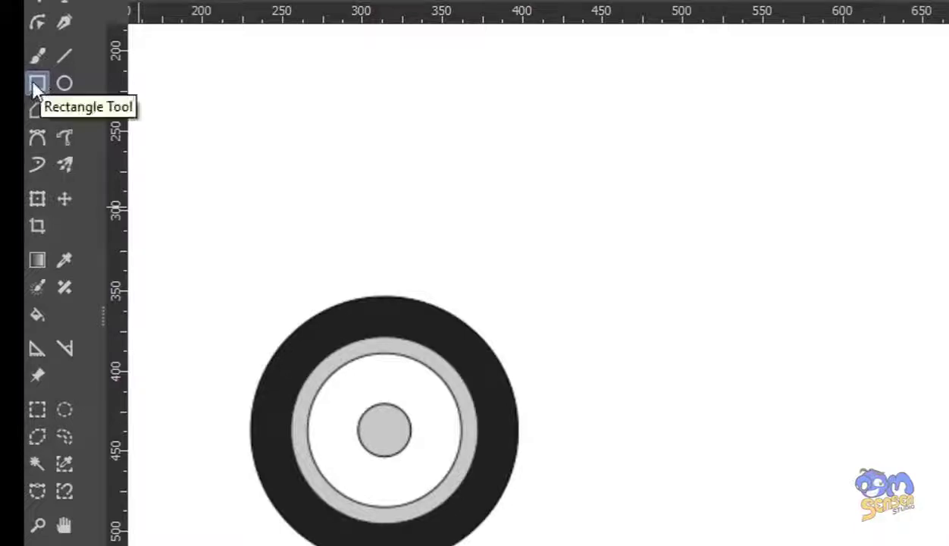
Step: Draw an upright rectangle about 19 by 55 px overlapping the hub's left edge inside the rim, and select it
left_click_drag(338, 373, 369, 460)
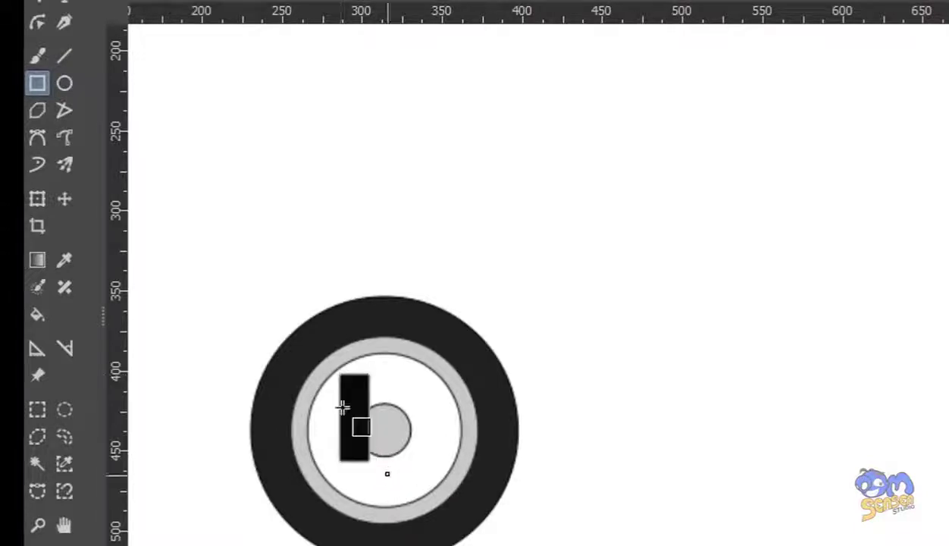
left_click(41, 5)
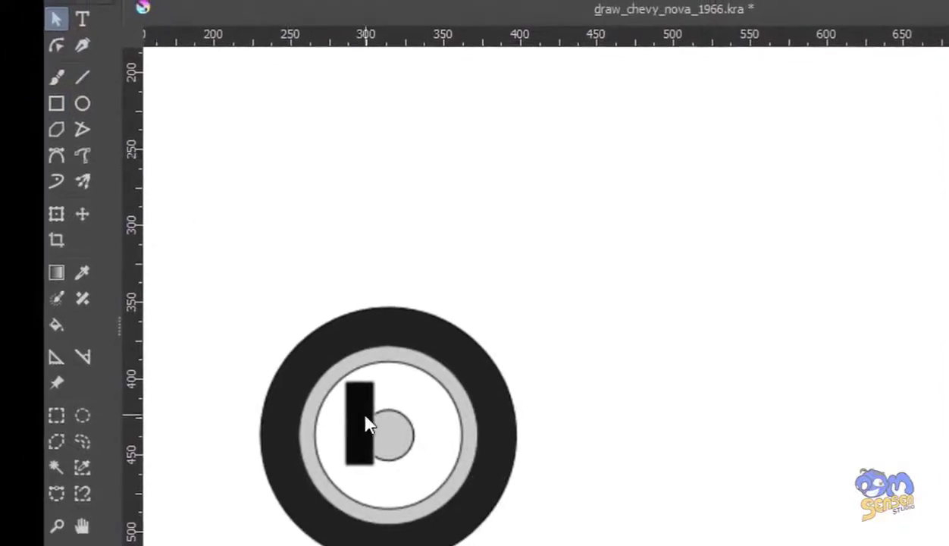
left_click(366, 425)
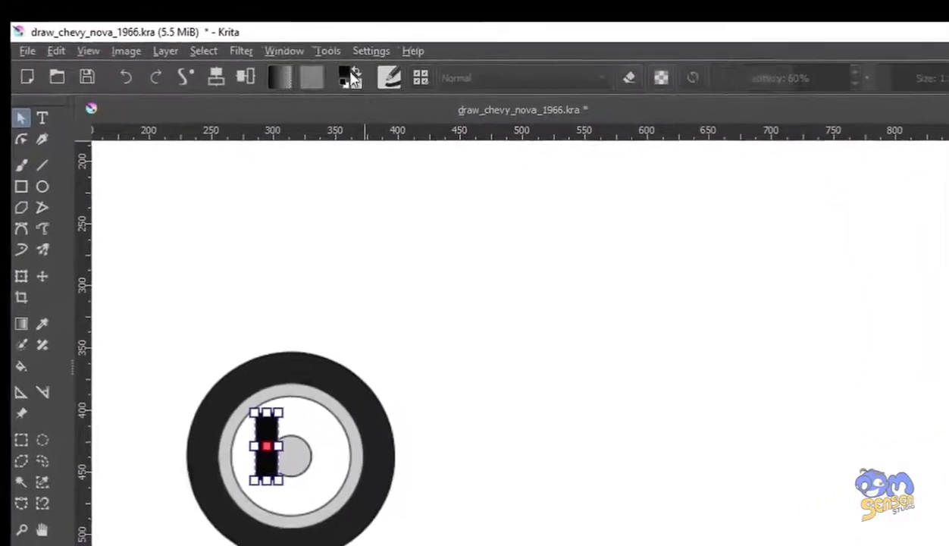
Step: Fill the rectangle with the light grey #c7c7c7 sampled from the rim ring and set its outline colour to black #000000
left_click(348, 76)
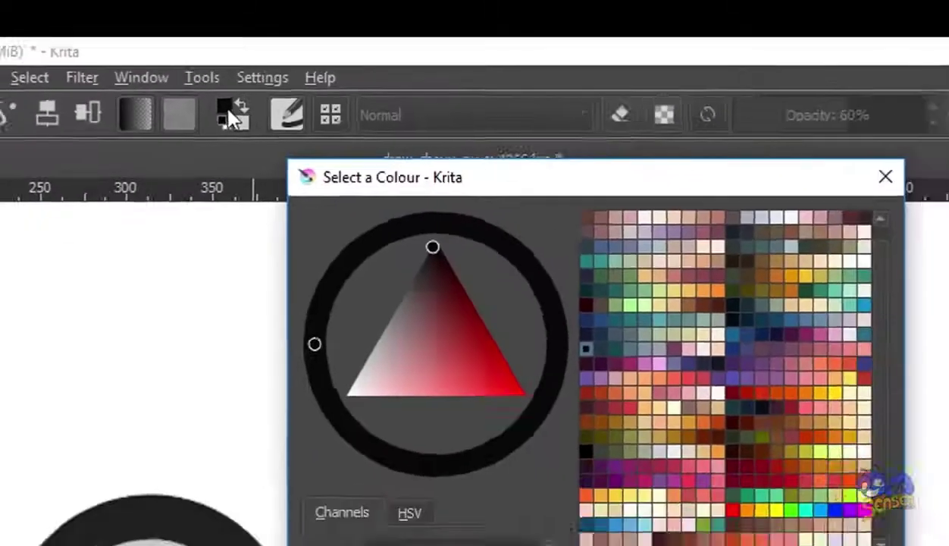
left_click(526, 406)
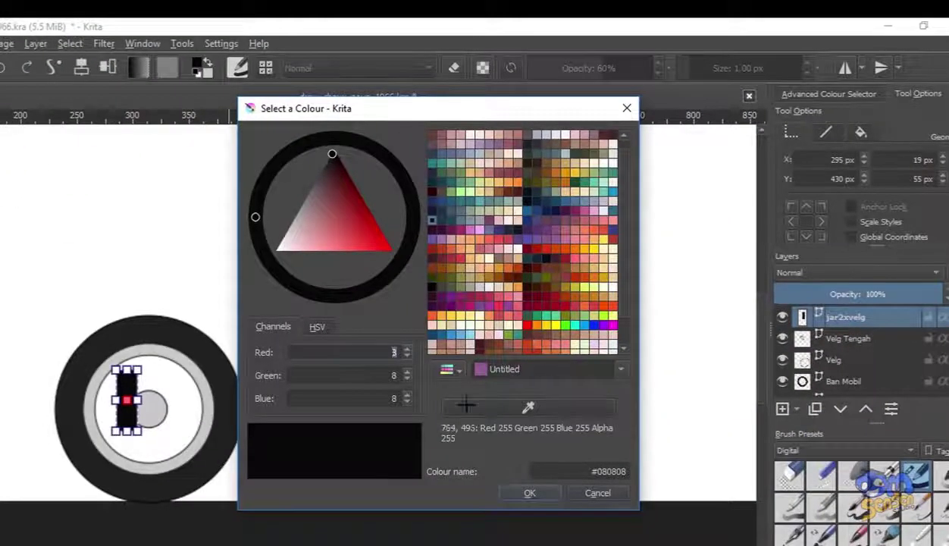
left_click(182, 364)
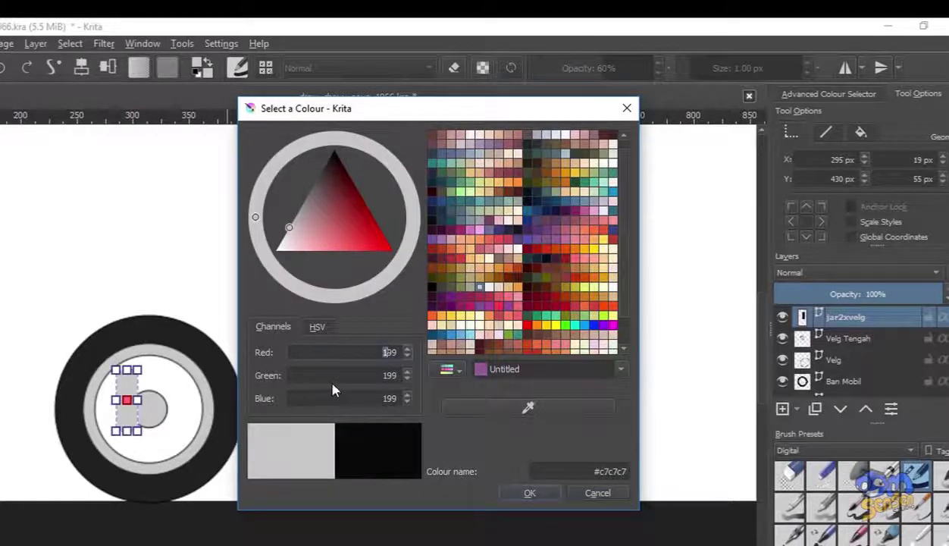
left_click(529, 492)
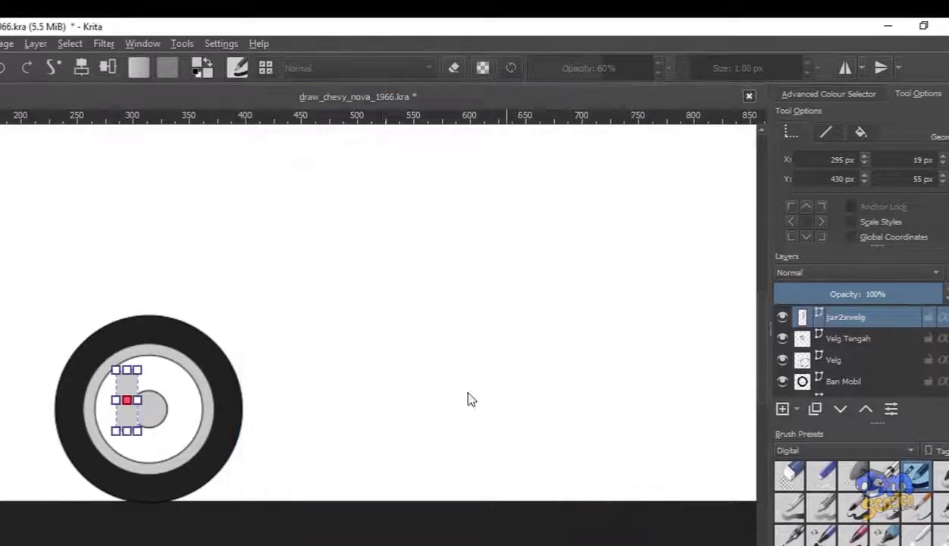
left_click(204, 71)
left_click_drag(309, 187, 341, 150)
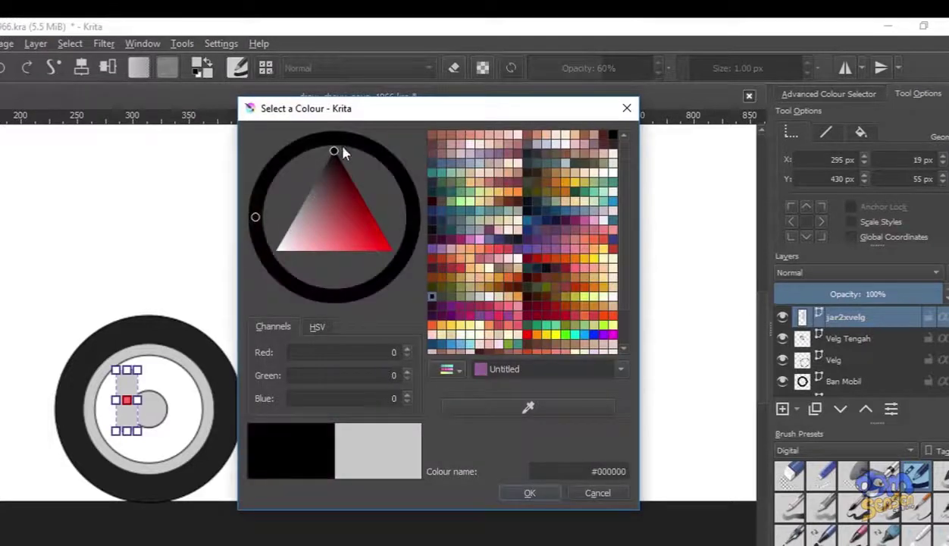
left_click(529, 493)
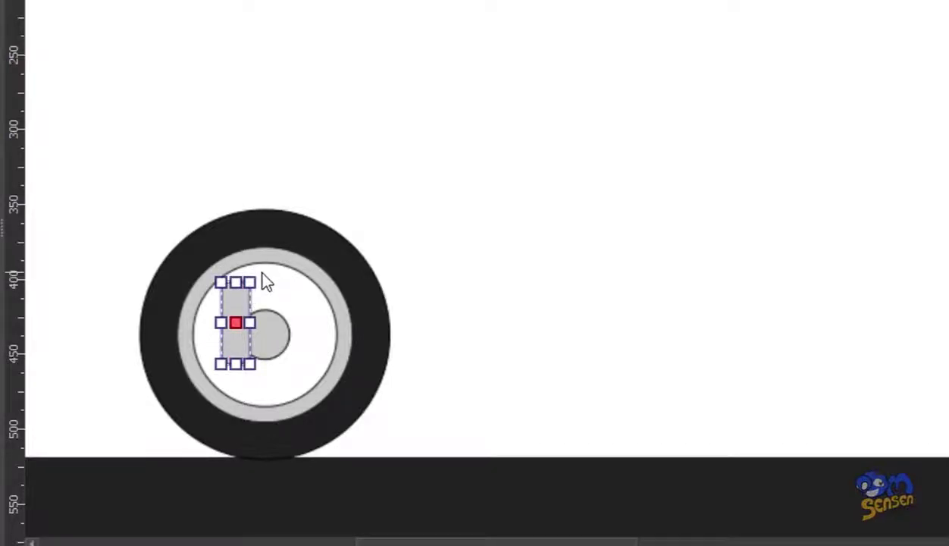
Step: Move the grey rectangle upward so it spans from the hub to the top of the rim ring as a spoke
left_click_drag(236, 302, 244, 263)
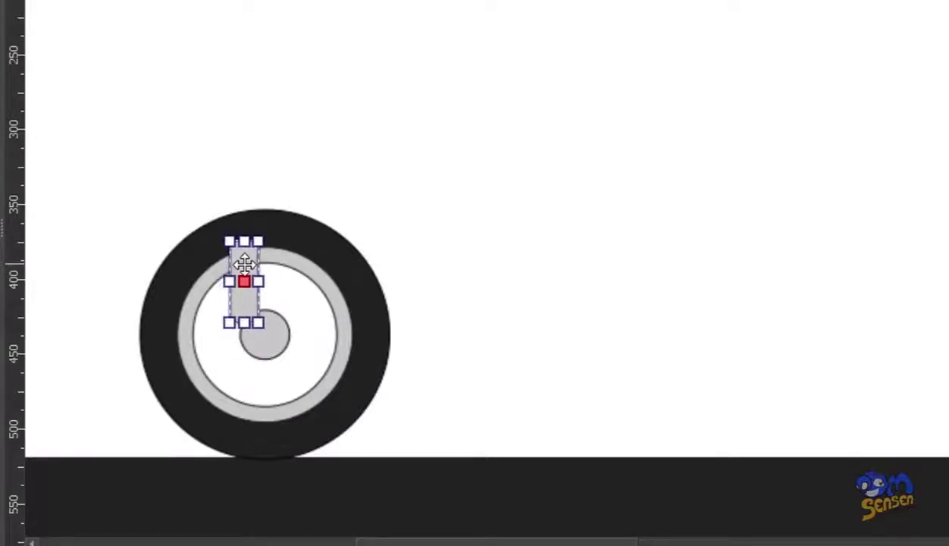
left_click_drag(246, 298, 250, 299)
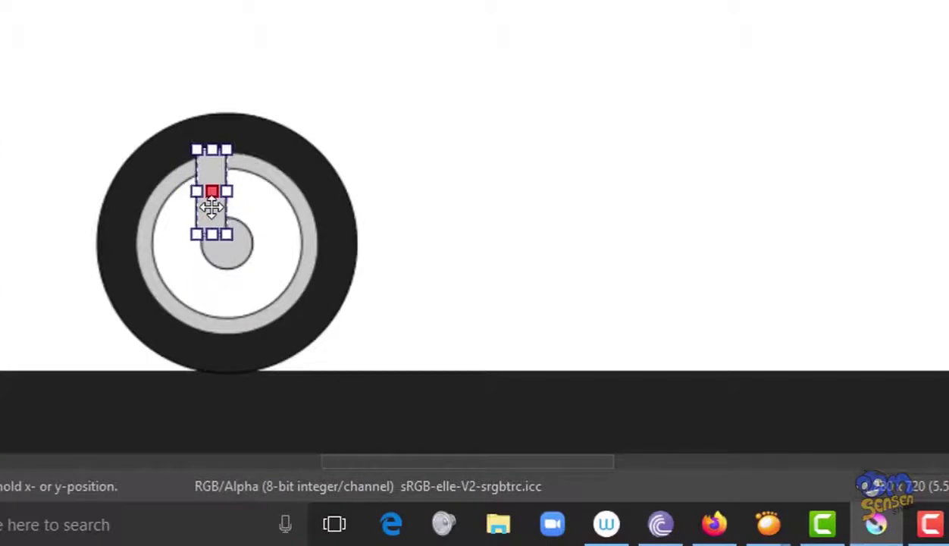
left_click_drag(211, 205, 214, 212)
scroll(261, 259, "up", 1)
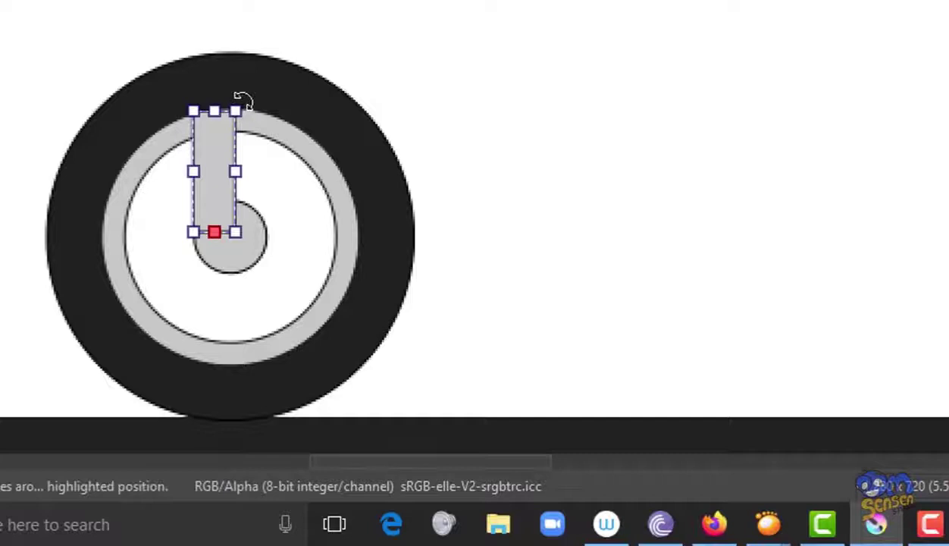
Step: Tilt the spoke counter-clockwise around its lower end and place that end against the hub's upper-left edge
left_click_drag(242, 101, 209, 104)
left_click_drag(236, 199, 206, 193)
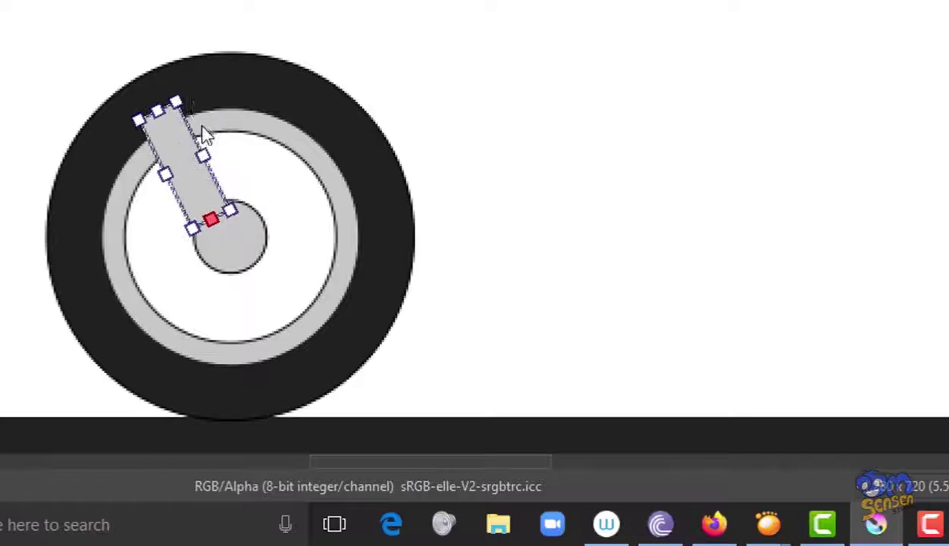
left_click_drag(174, 89, 161, 88)
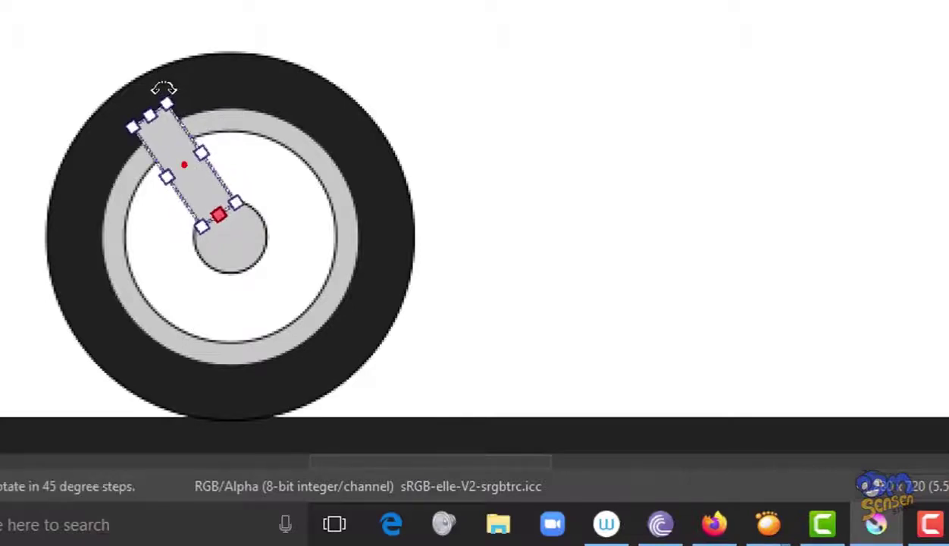
Step: Nudge the spoke onto the hub's upper-left edge and shorten its outer end to meet the rim ring's inner edge
left_click_drag(189, 177, 187, 180)
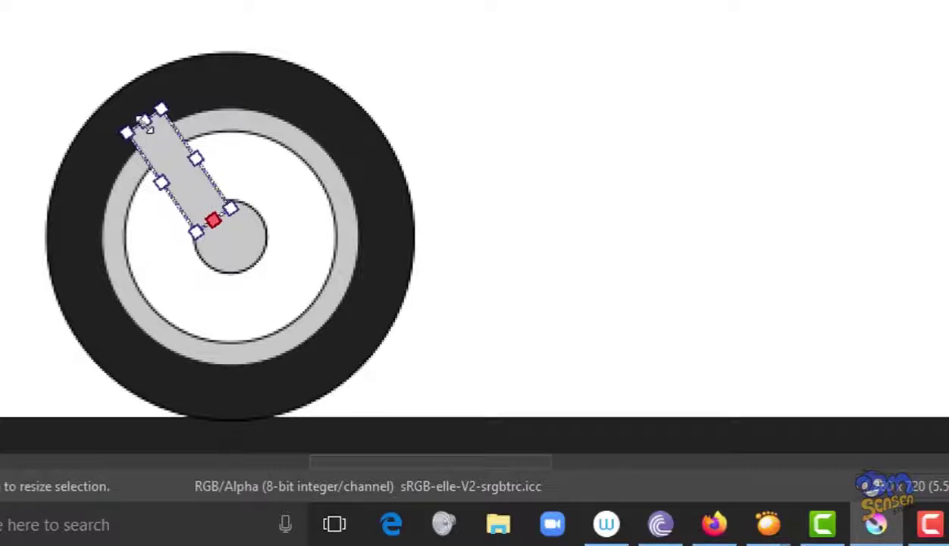
left_click_drag(146, 121, 155, 159)
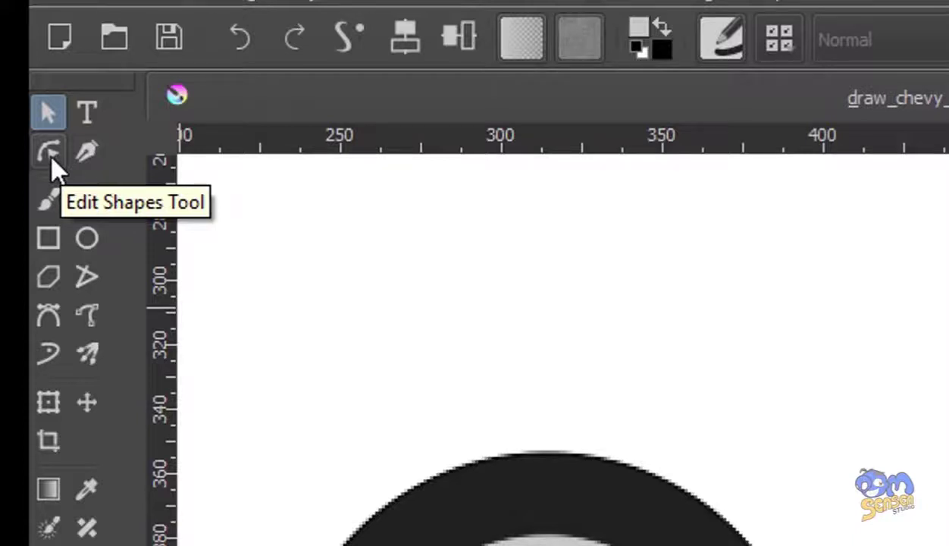
Step: Edit the spoke's shape by curving its lower-left side inward and placing both outer corners on the rim ring's inner edge
left_click(50, 156)
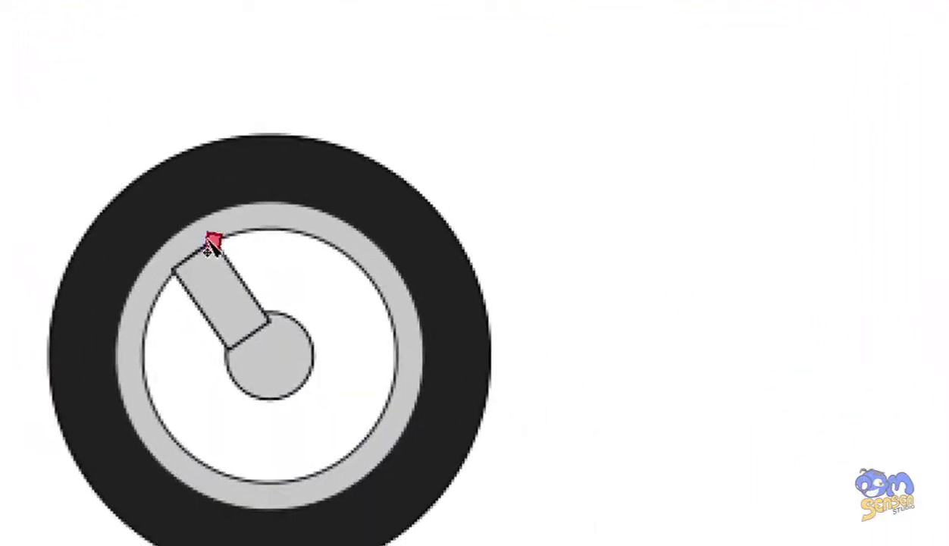
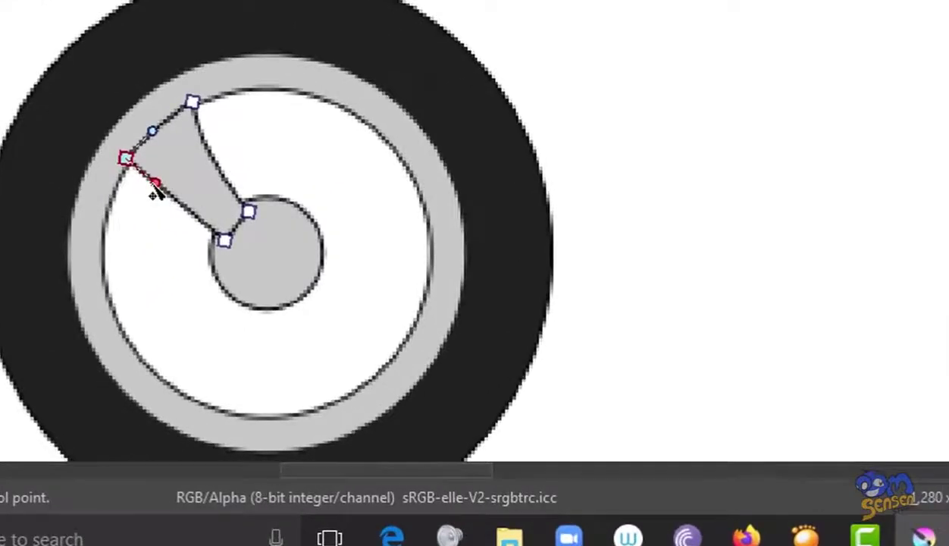
left_click_drag(156, 190, 175, 174)
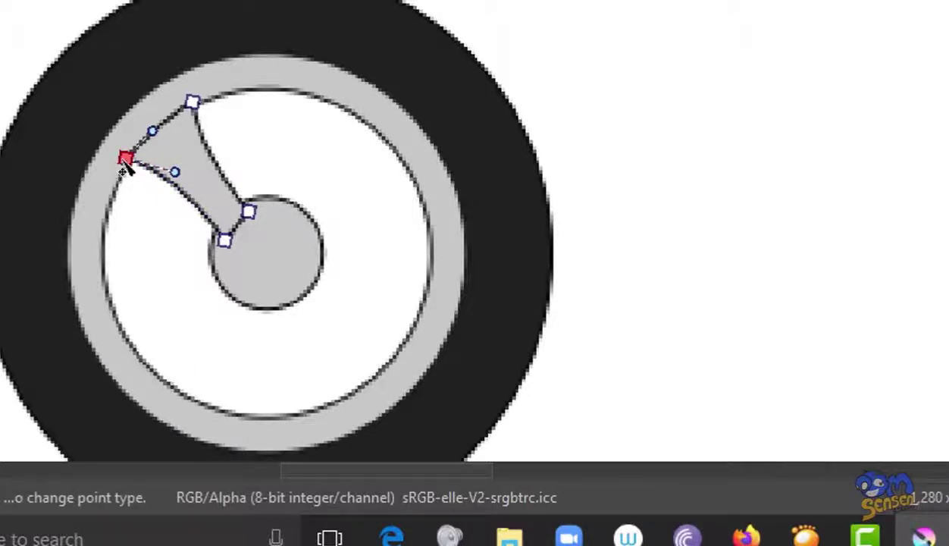
left_click_drag(124, 169, 131, 171)
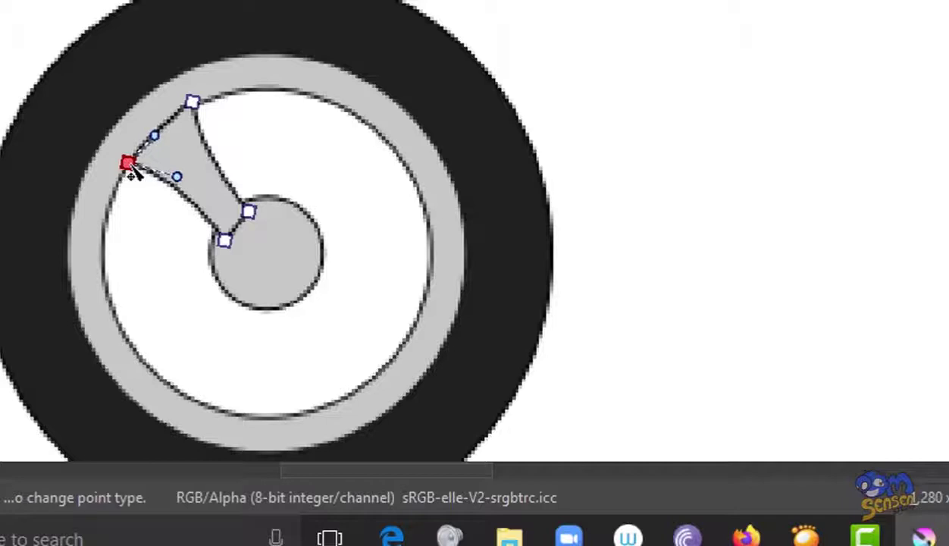
left_click(199, 107)
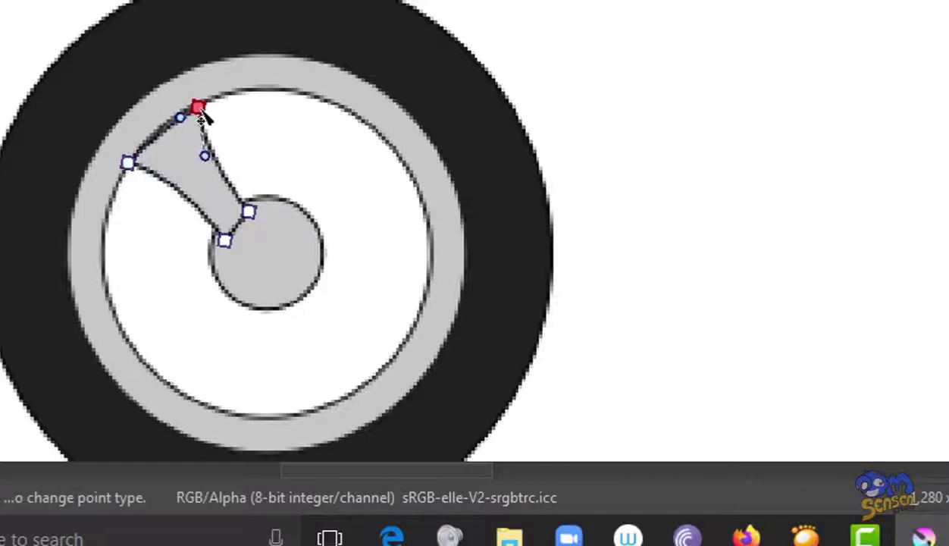
Step: Adjust the curve handles and upper corner of the spoke's outer edge so it follows the rim ring's inner circle
left_click(128, 162)
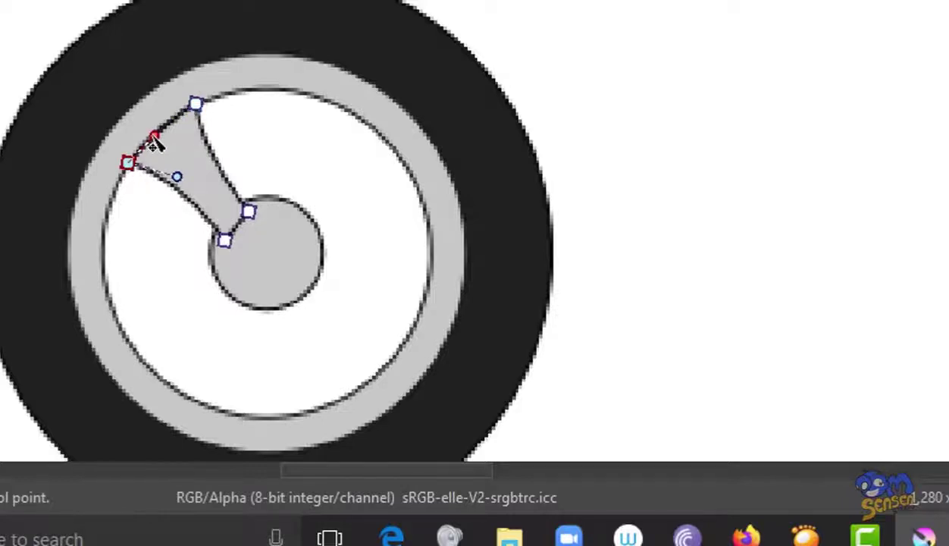
left_click_drag(154, 136, 153, 131)
left_click(197, 104)
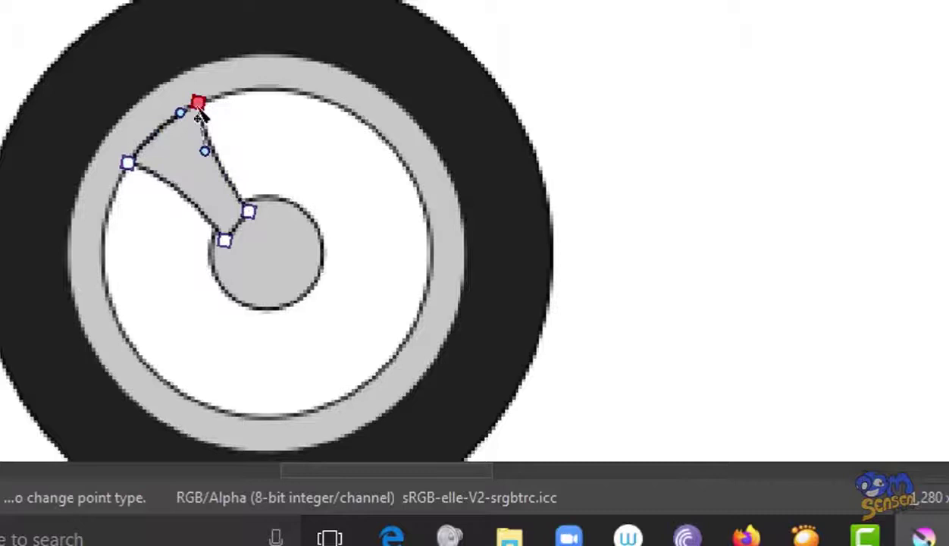
left_click_drag(198, 110, 205, 111)
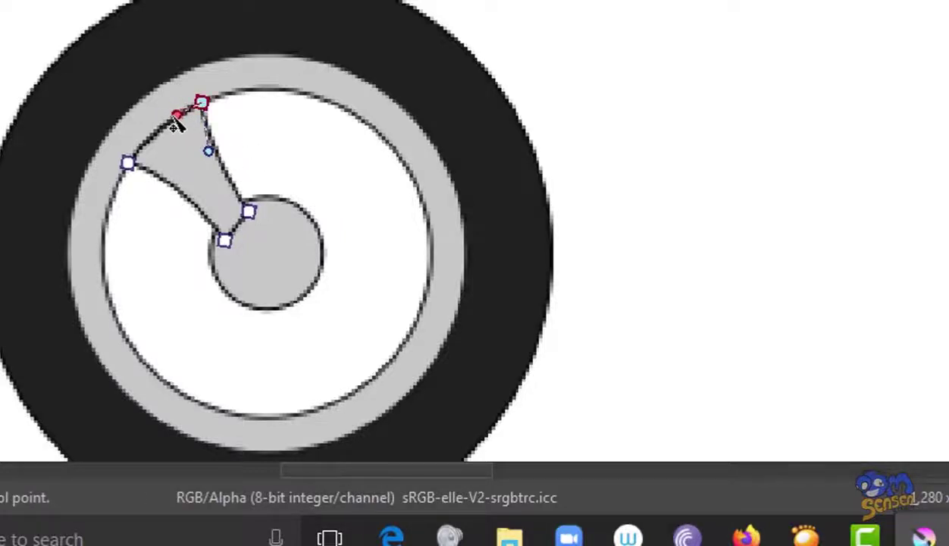
left_click(128, 163)
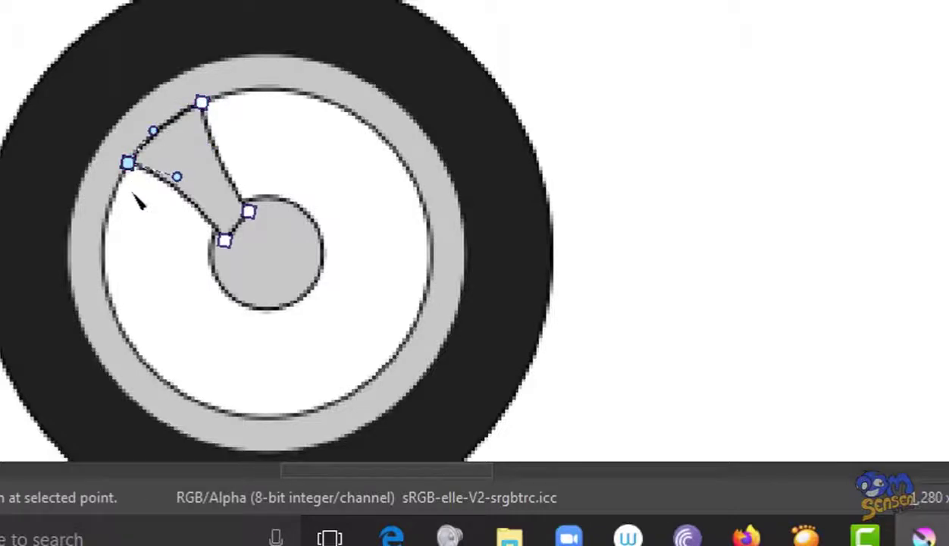
left_click_drag(156, 139, 174, 123)
left_click(205, 106)
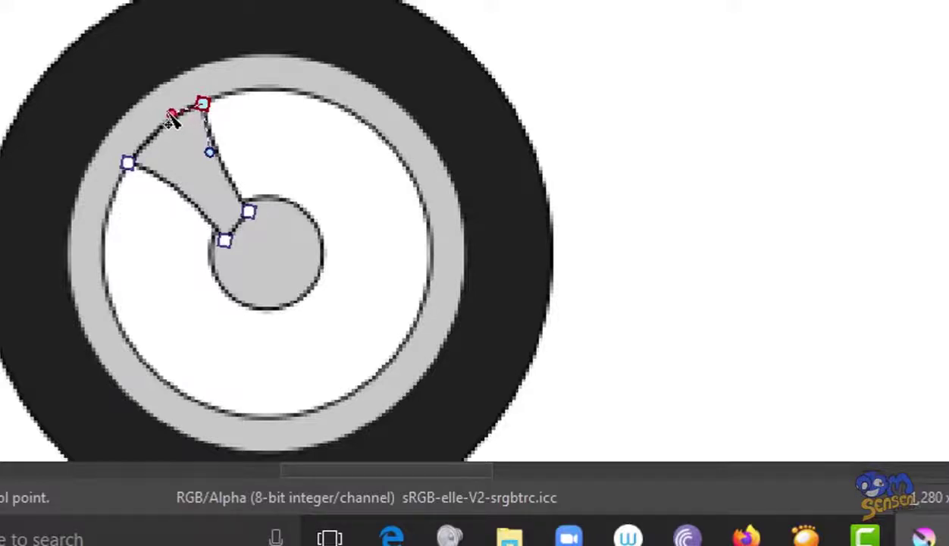
left_click(129, 164)
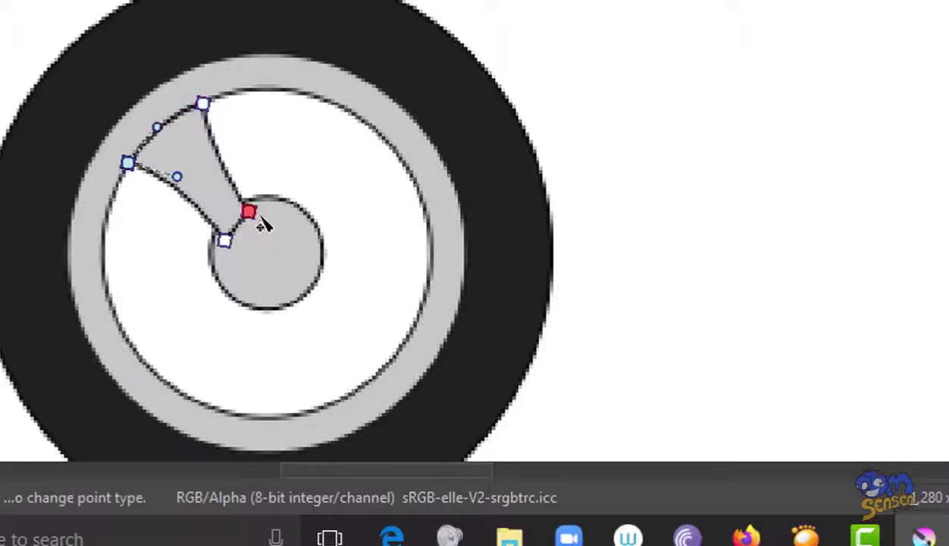
Step: Move the spoke's two inner corners onto the hub's upper-left outline
left_click(249, 214)
left_click_drag(253, 223, 219, 235)
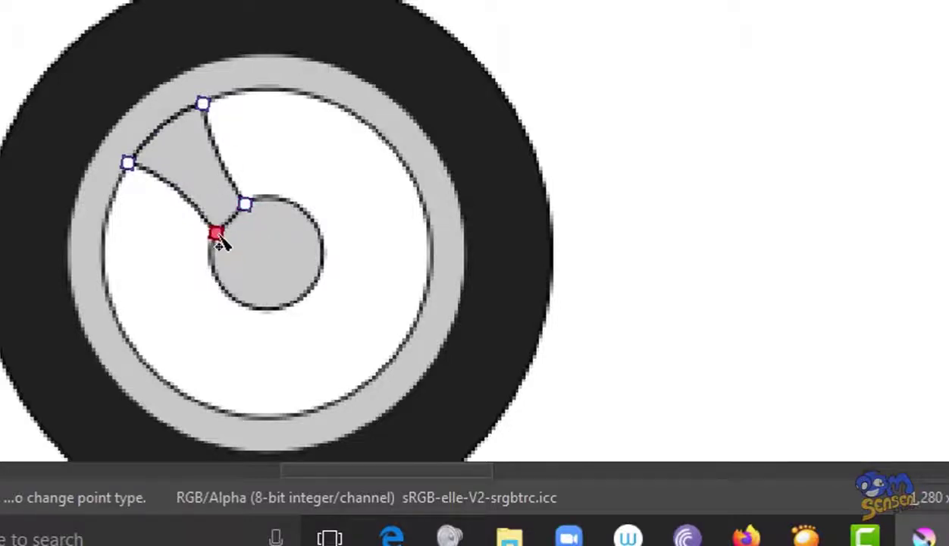
left_click(252, 216)
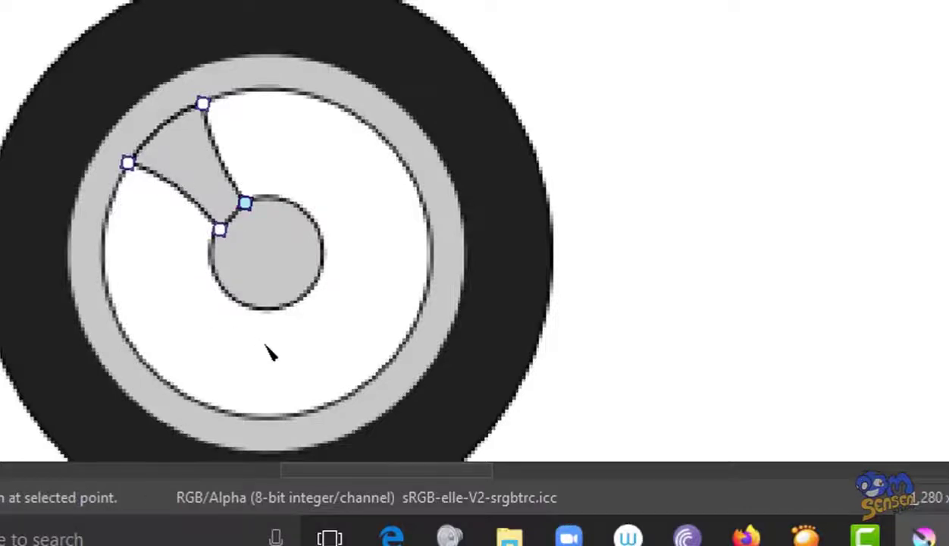
left_click_drag(220, 232, 215, 231)
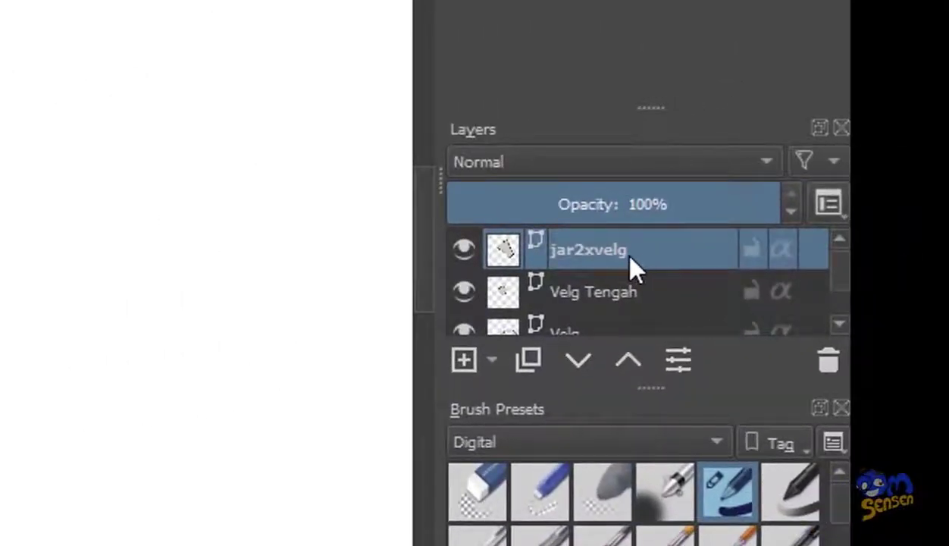
Step: Move the jar2xvelg layer directly below Velg Tengah and enlarge the layer list's visible area
left_click_drag(629, 256, 644, 271)
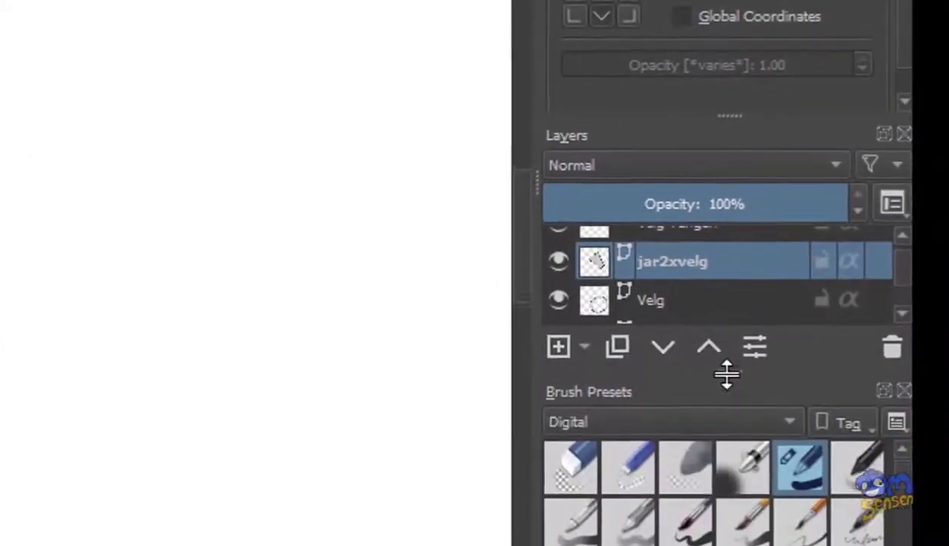
left_click_drag(726, 372, 735, 476)
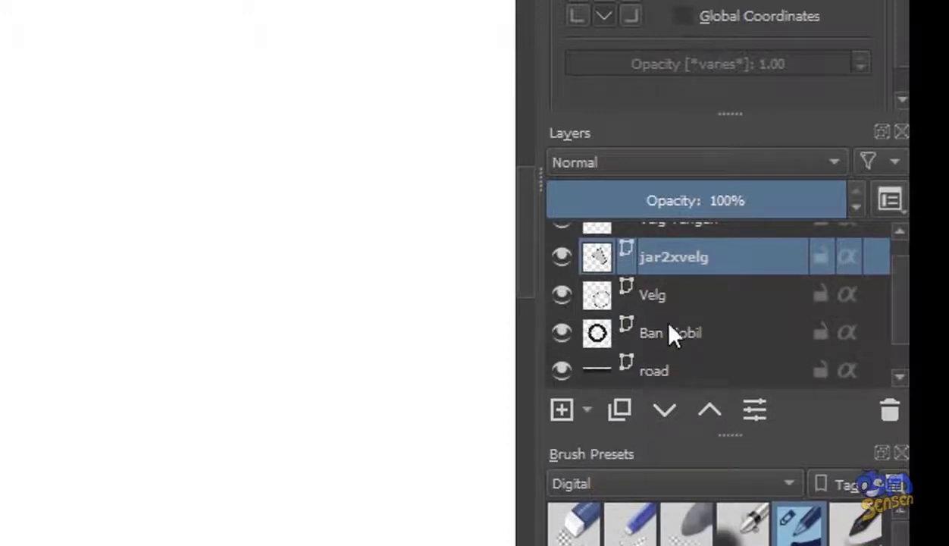
scroll(901, 324, "up", 1)
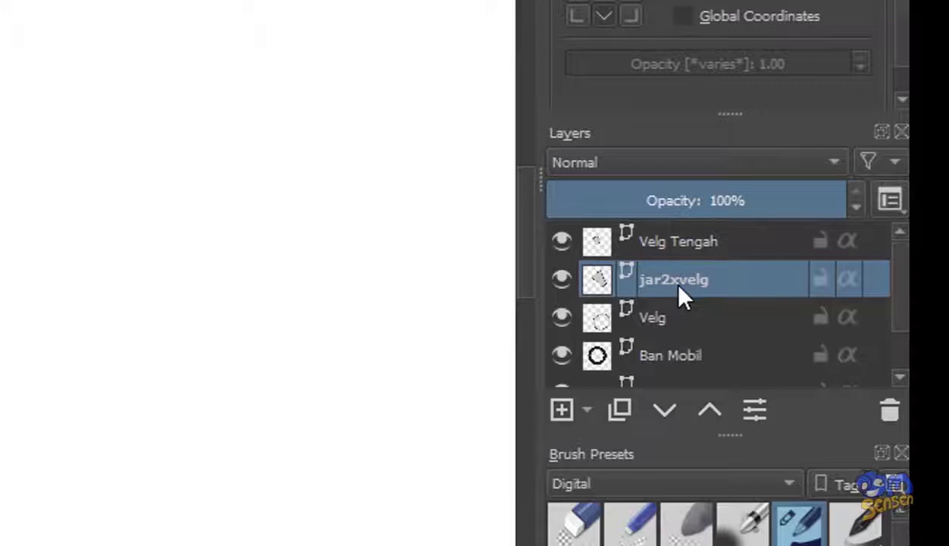
Step: Duplicate the jar2xvelg layer
right_click(694, 290)
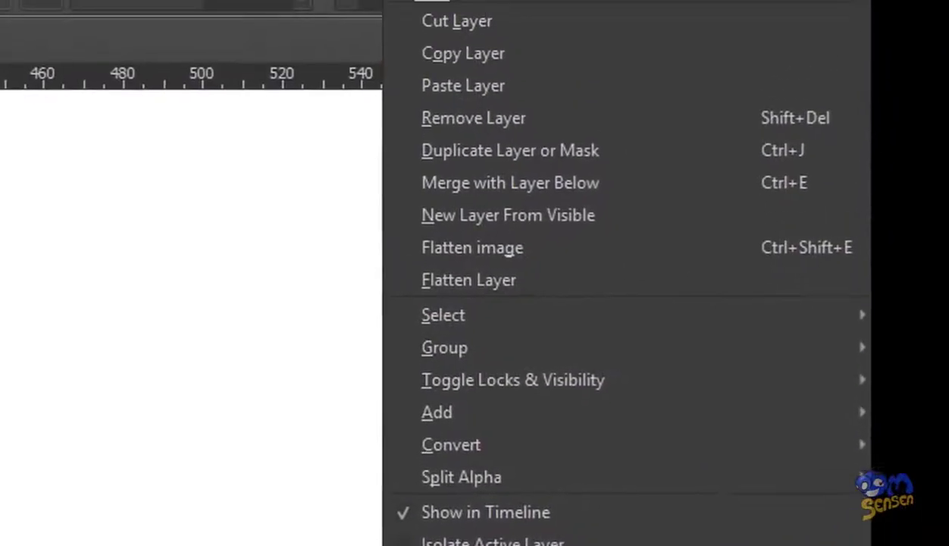
key("Escape")
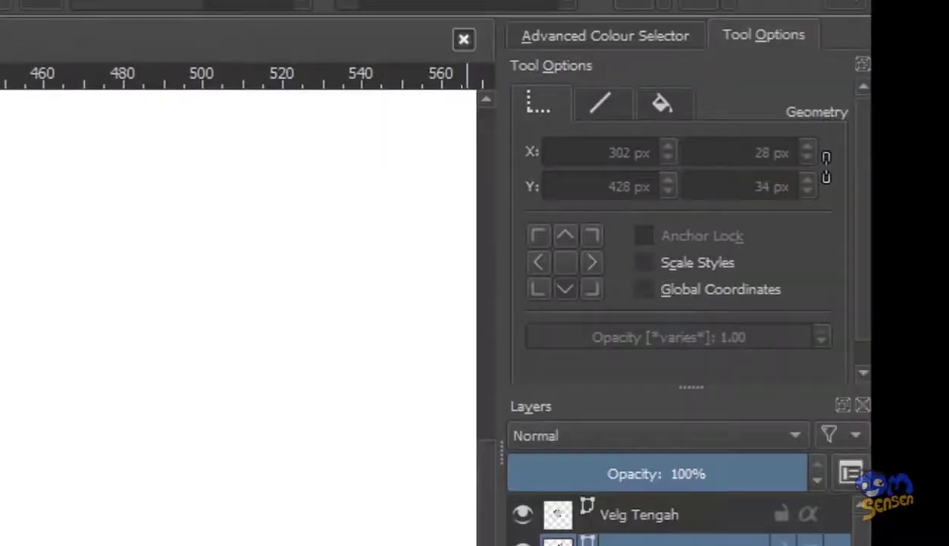
right_click(644, 540)
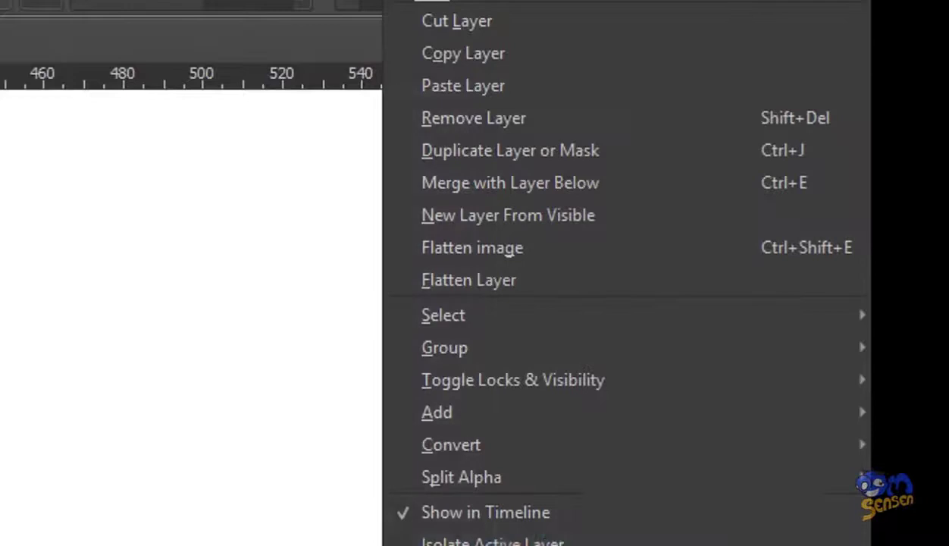
left_click(561, 152)
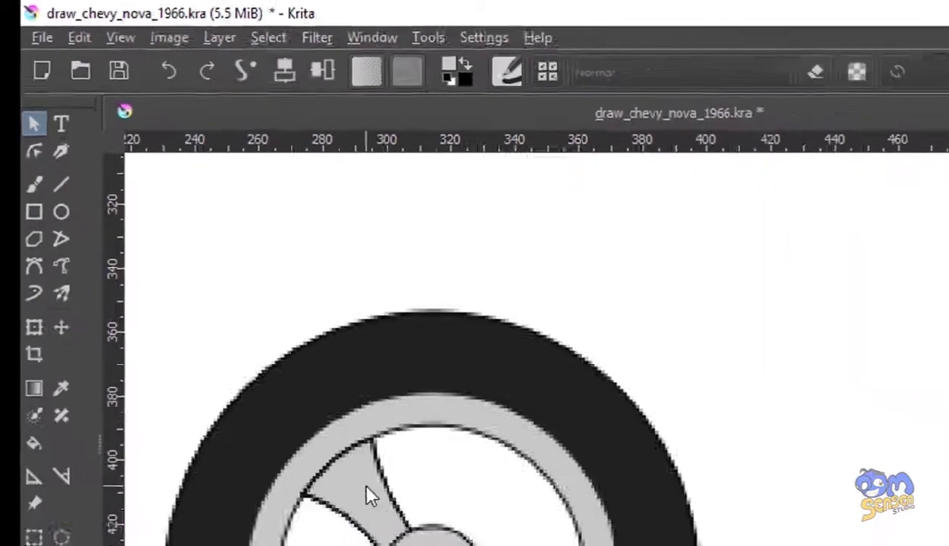
Step: Place the copied spoke opposite the original at the hub's lower right, rotated so its wide end meets the rim ring
left_click_drag(254, 338, 343, 416)
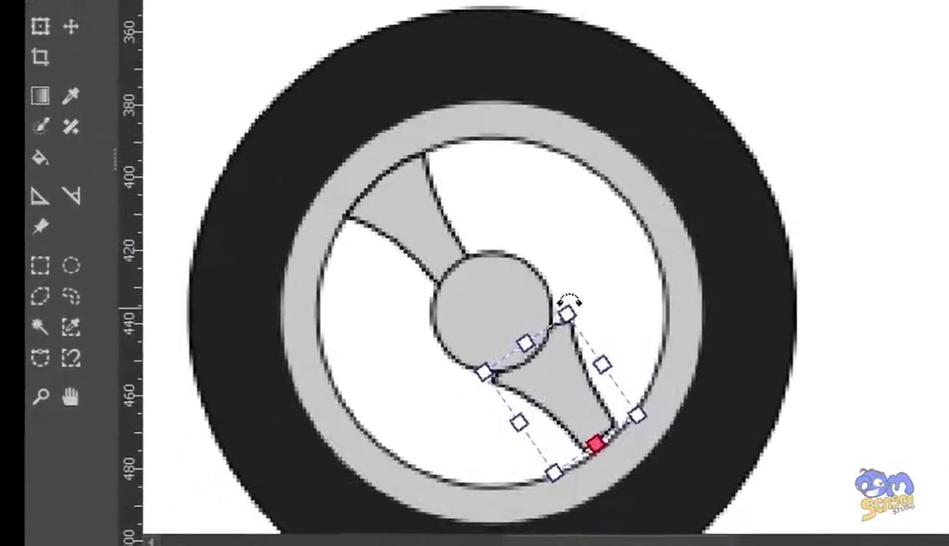
left_click_drag(397, 401, 414, 431)
left_click_drag(706, 350, 618, 267)
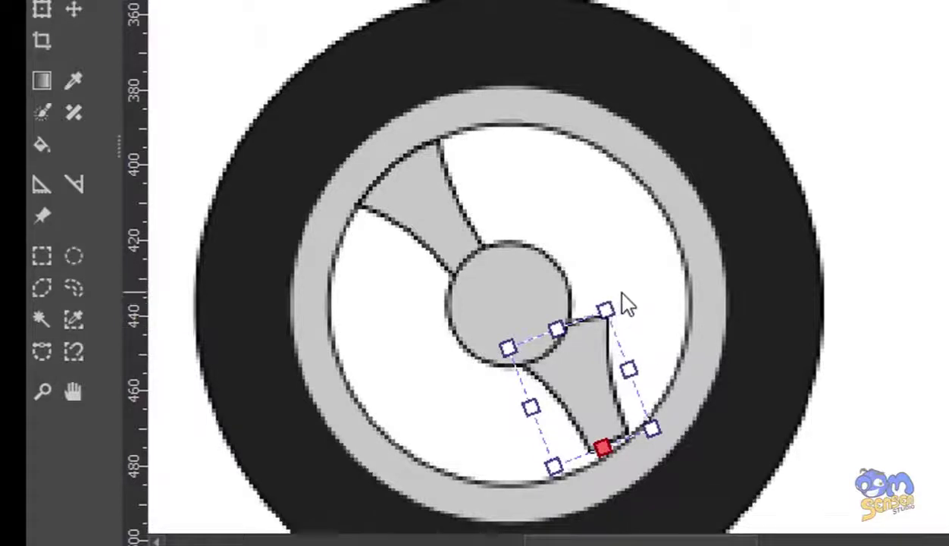
left_click_drag(614, 296, 572, 519)
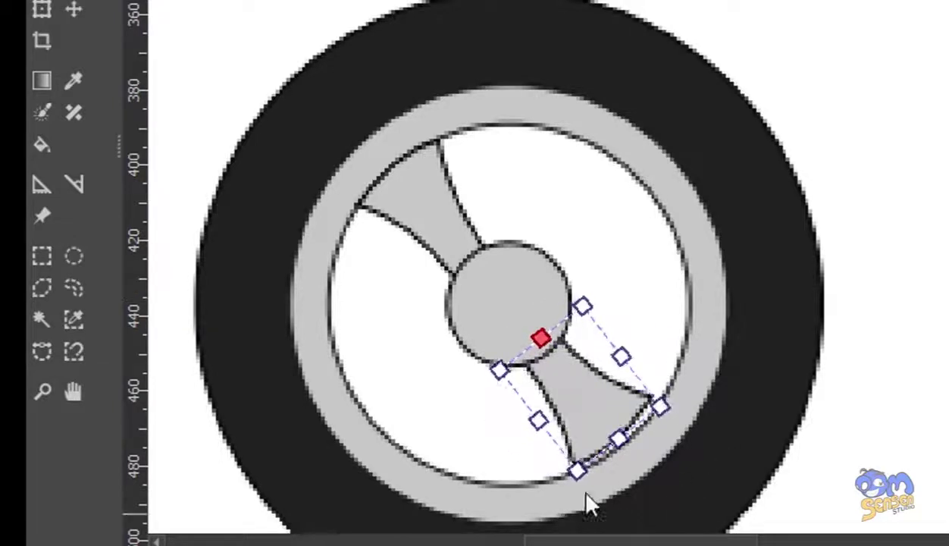
mouse_move(576, 388)
left_mouse_down()
mouse_move(585, 404)
mouse_move(588, 397)
left_mouse_up()
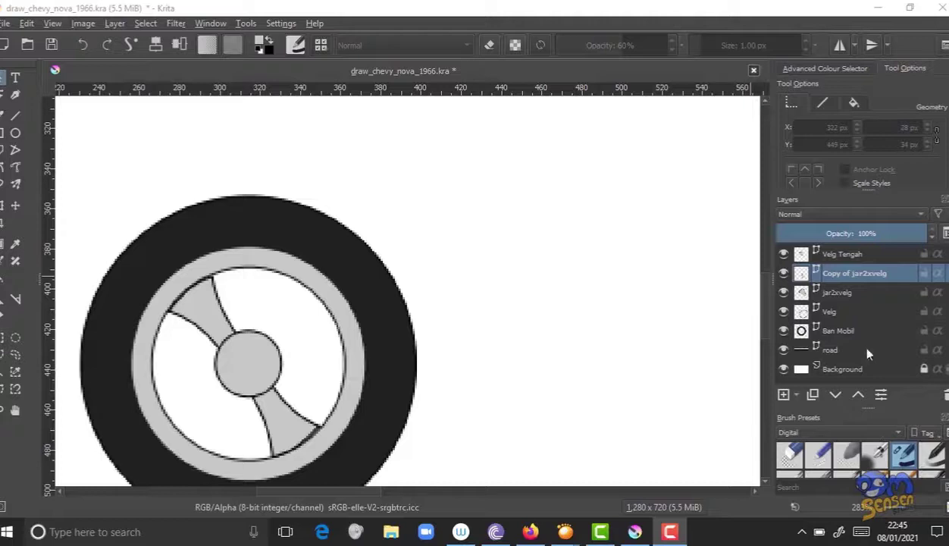
Step: Rename the original spoke layer jar2xvelg as jari2xkiriatas
left_click(836, 293)
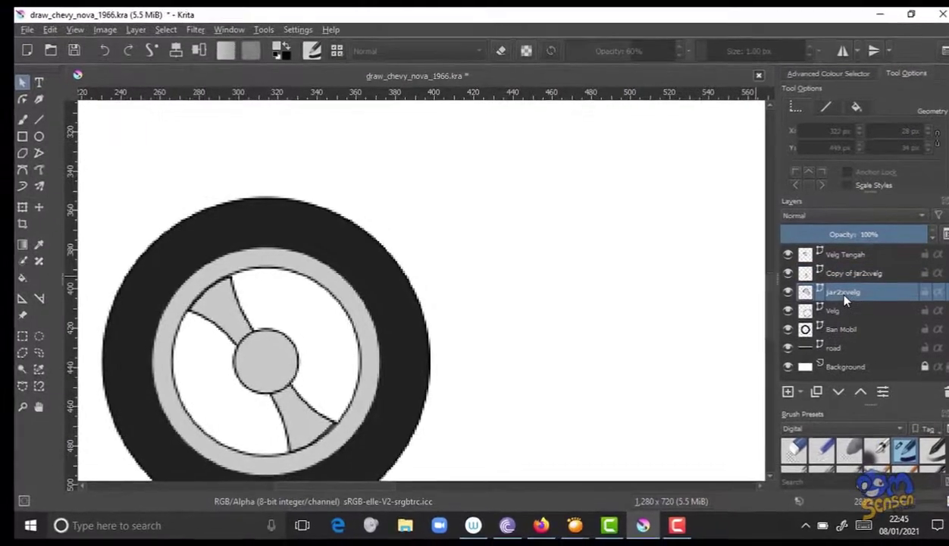
right_click(841, 297)
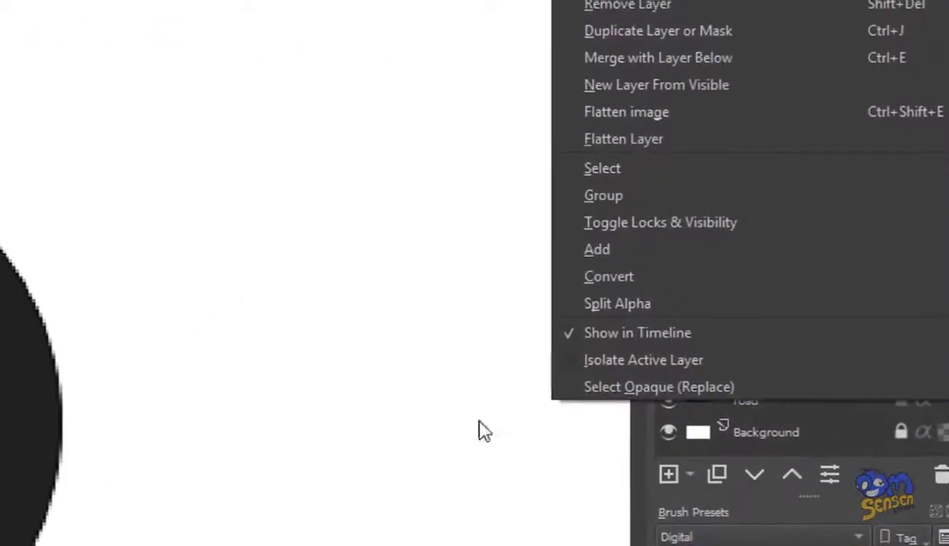
left_click(669, 307)
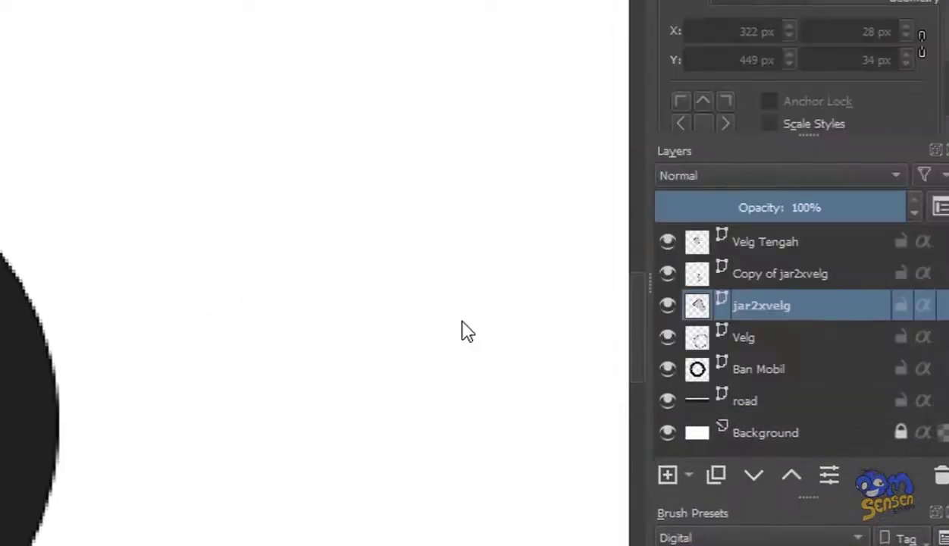
double_click(766, 312)
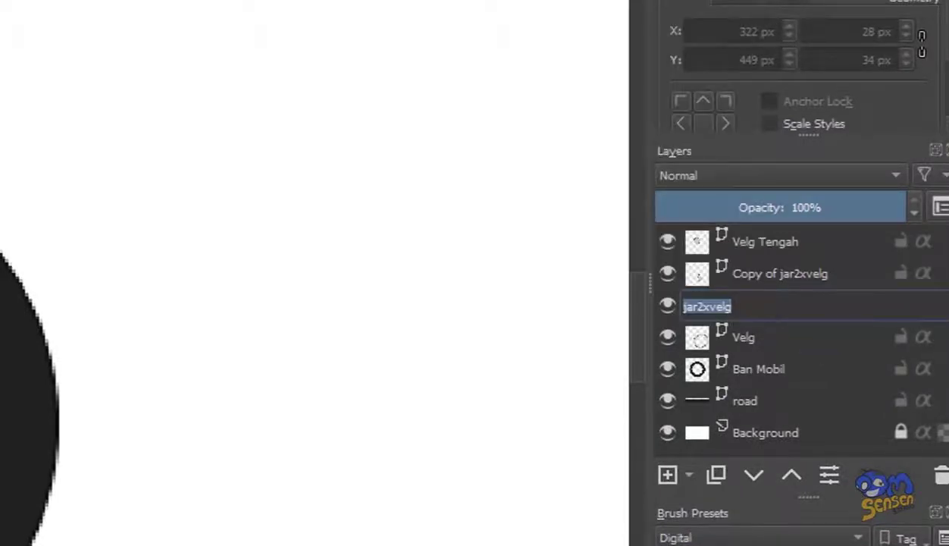
key("BackSpace")
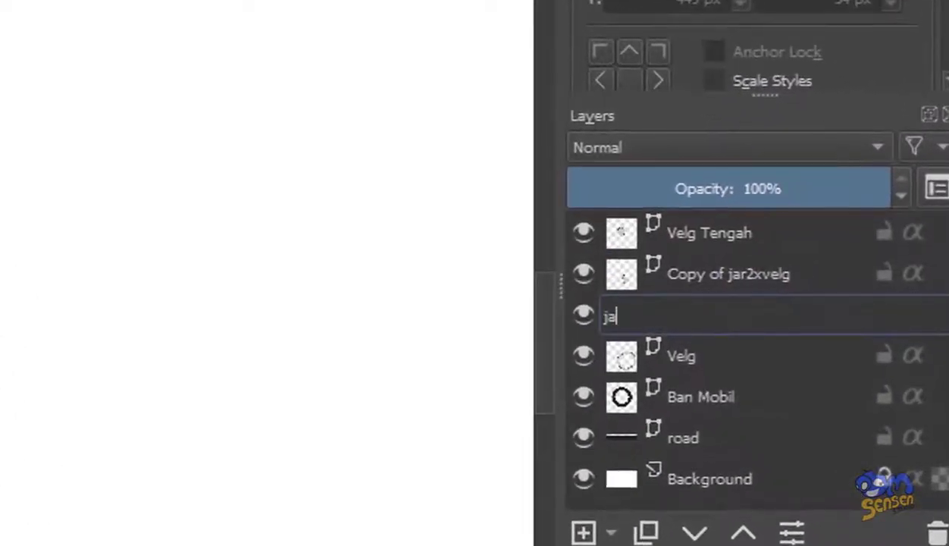
type("jari2xkiriatas")
key("Return")
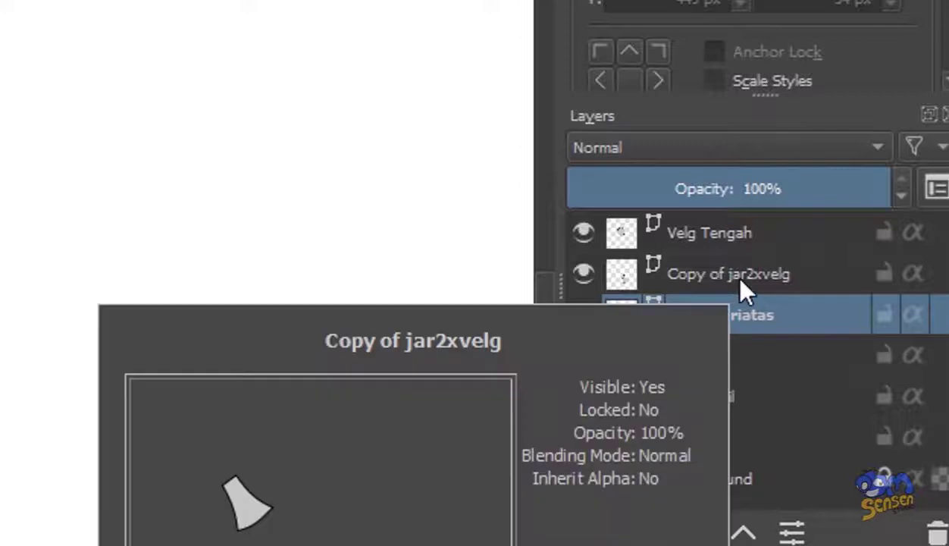
Step: Rename the copied spoke layer, Copy of jar2xvelg, as jari2xkananbawah
double_click(728, 273)
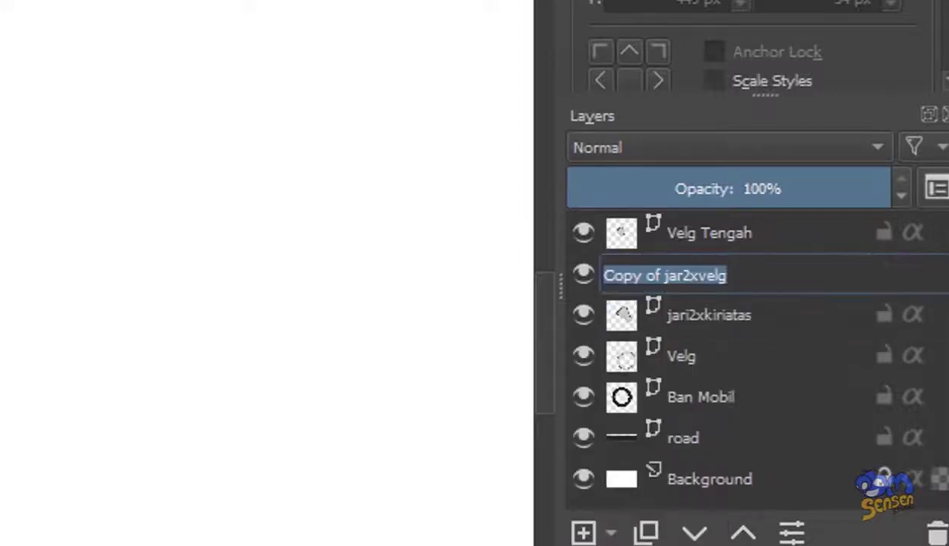
type("jari2x")
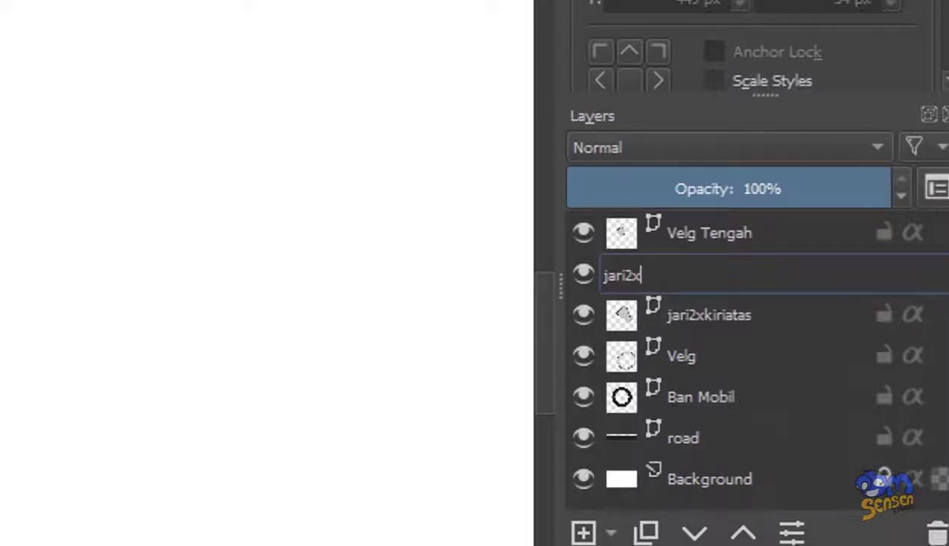
type("kananbawah")
key("Return")
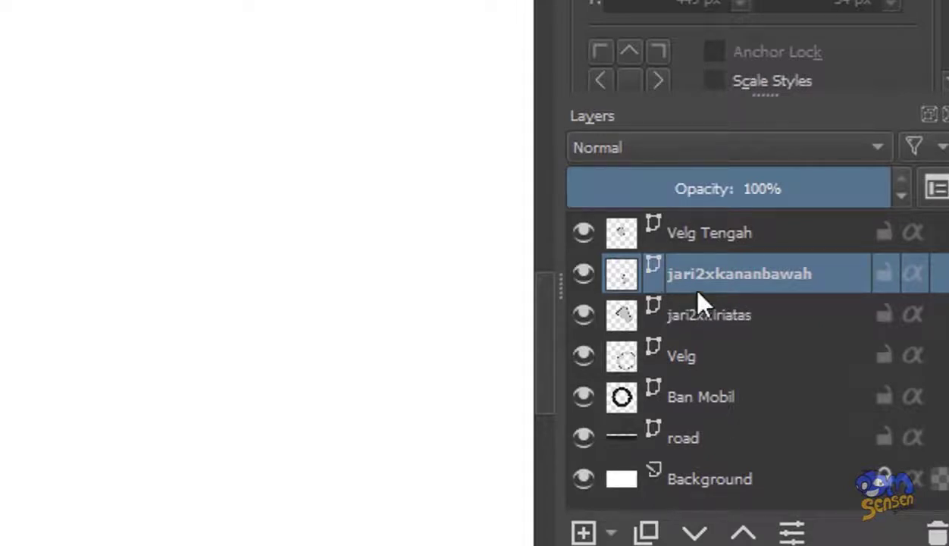
Step: Combine the jari2xkananbawah and jari2xkiriatas layers into one group with Quick Group
left_click(727, 326, "ctrl")
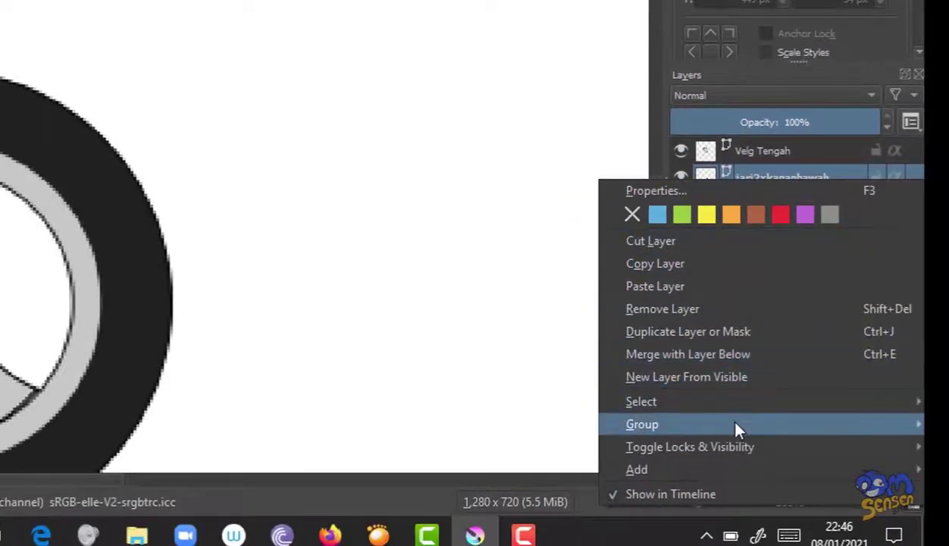
mouse_move(728, 423)
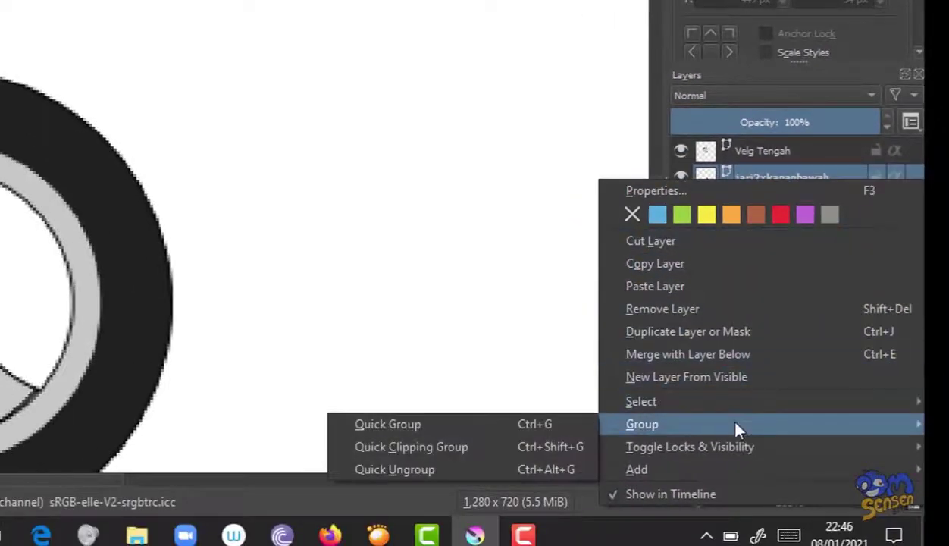
left_click(529, 427)
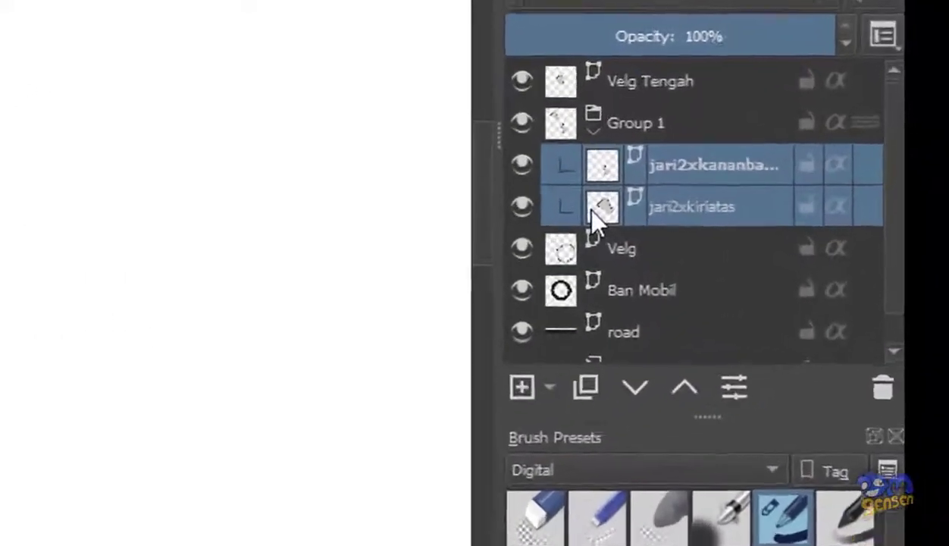
Step: Rename the new group holding the two spoke layers as Jari2xKiri
left_click(629, 120)
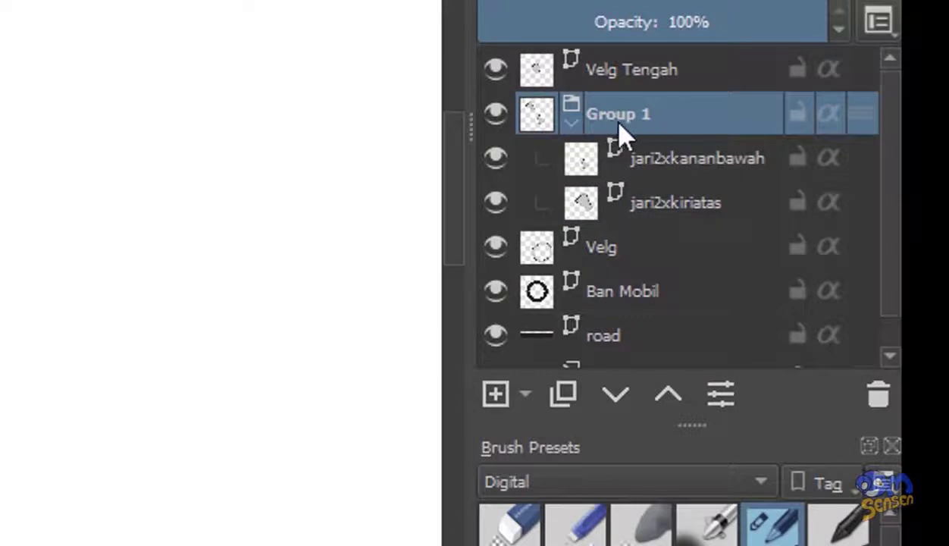
double_click(626, 121)
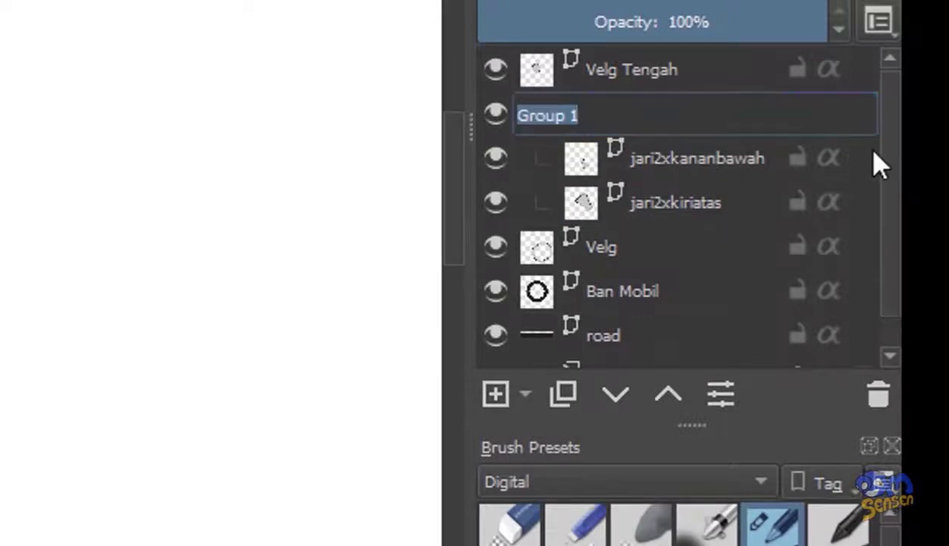
type("Jari2x")
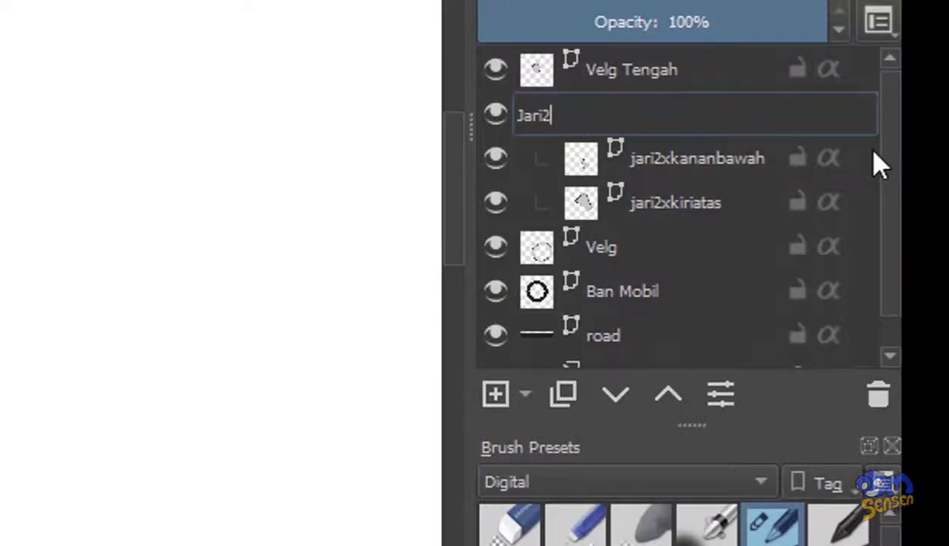
type("Kiri")
key("Return")
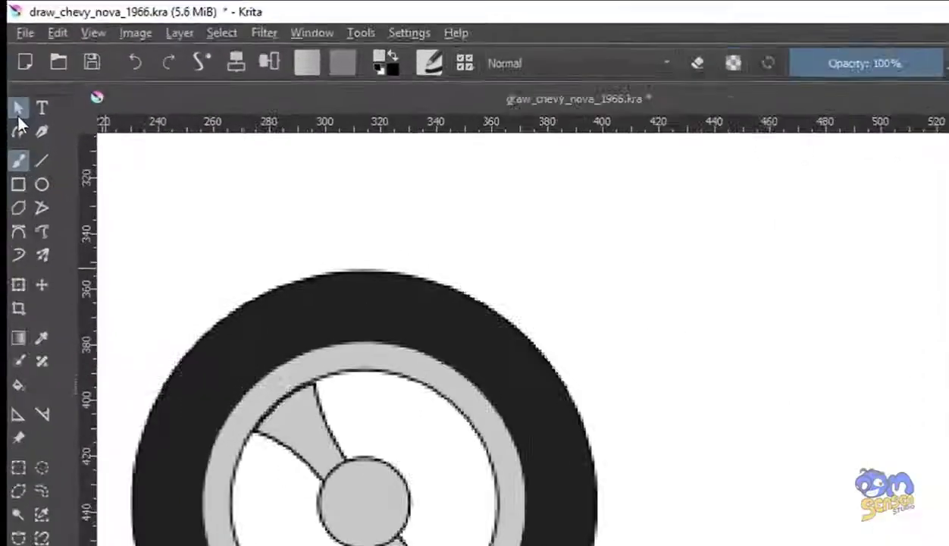
Step: Activate the jari2xkiriatas layer and select its spoke shape at the hub's upper left
left_click(18, 111)
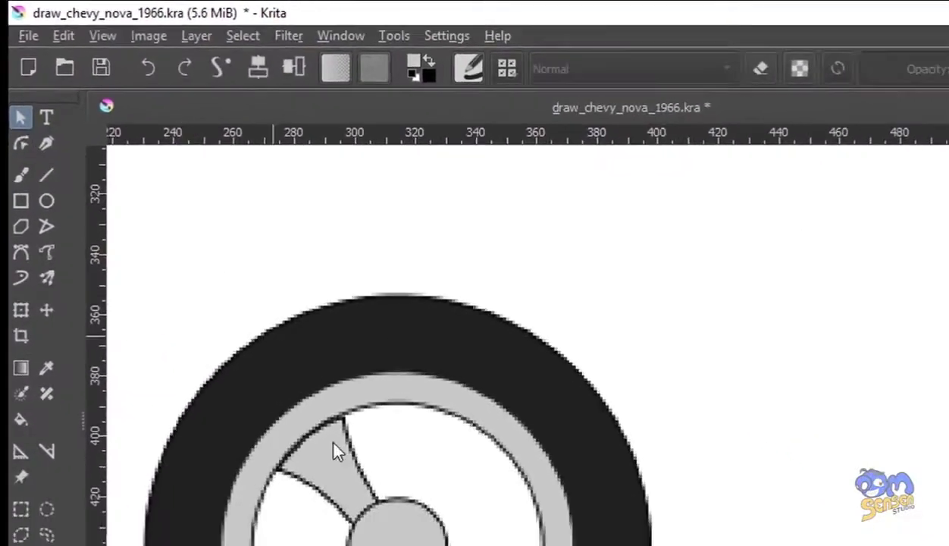
left_click(219, 305)
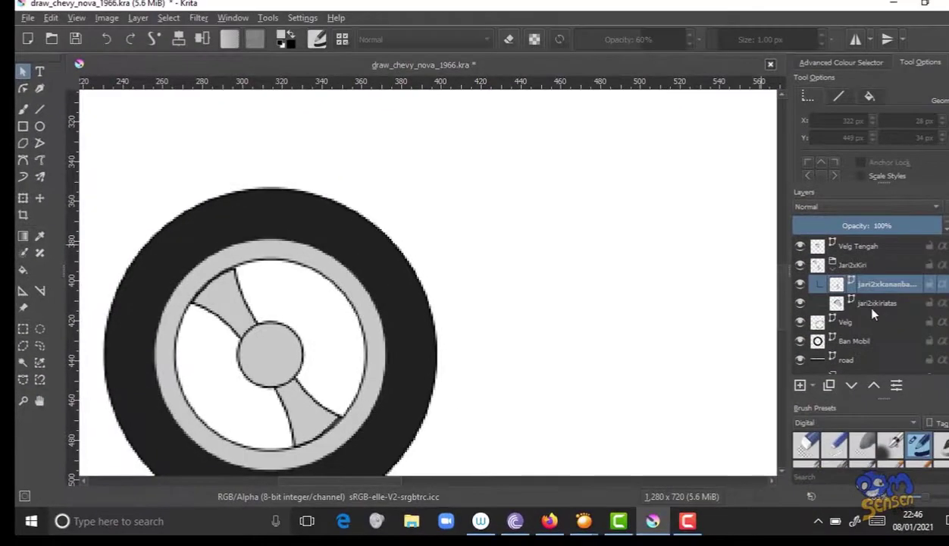
left_click(851, 301)
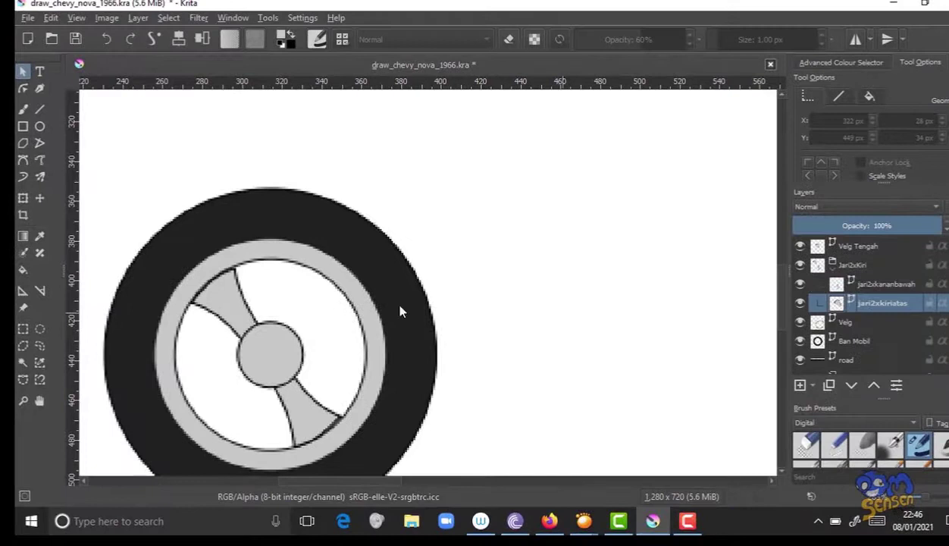
double_click(231, 292)
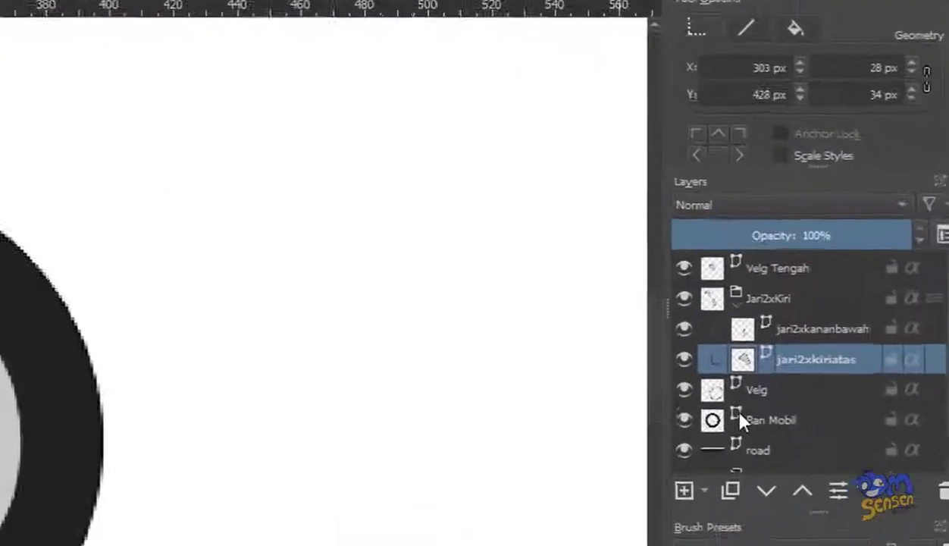
Step: Try moving both spokes together by transforming the whole Jari2xKiri group, and undo the move
left_click(832, 269)
left_click(749, 312)
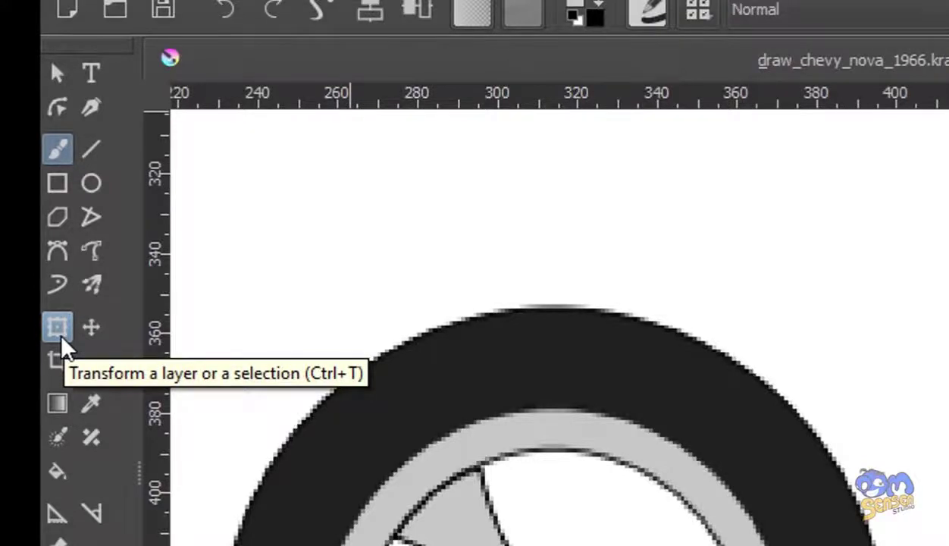
left_click(61, 335)
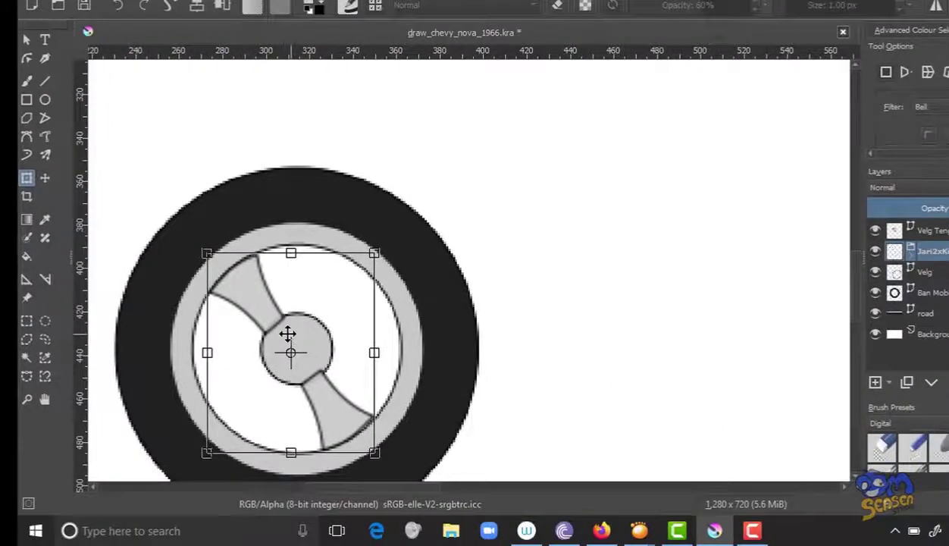
mouse_move(265, 298)
left_mouse_down()
mouse_move(284, 286)
mouse_move(266, 294)
left_mouse_up()
key("ctrl+z")
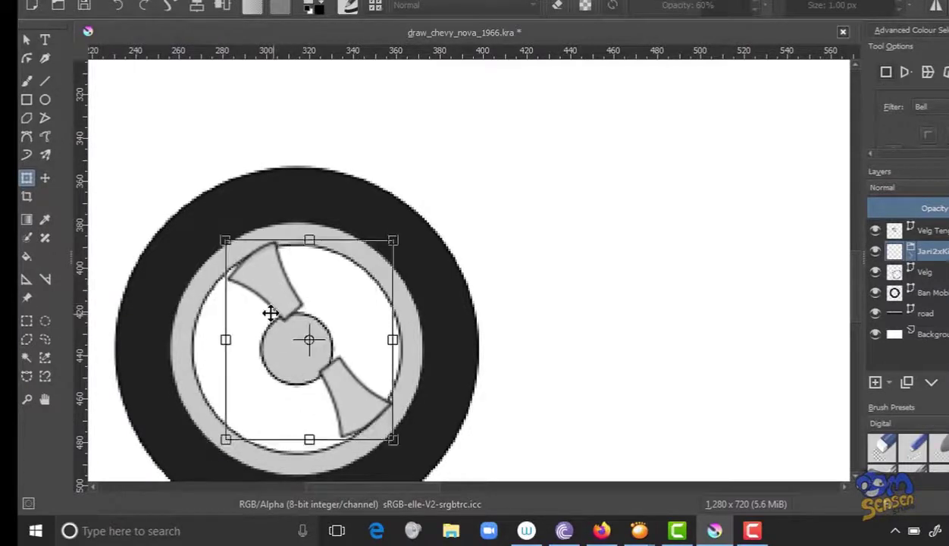
key("ctrl+z")
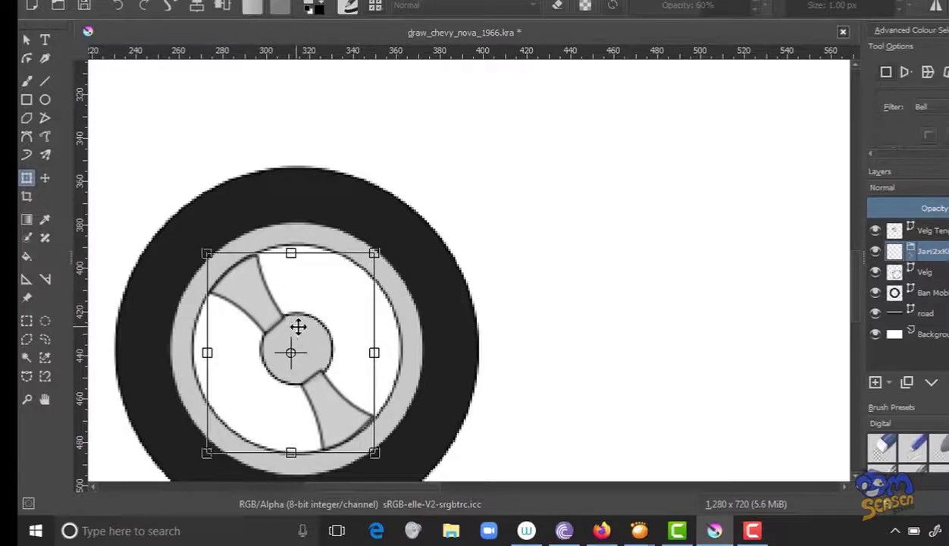
left_click(27, 42)
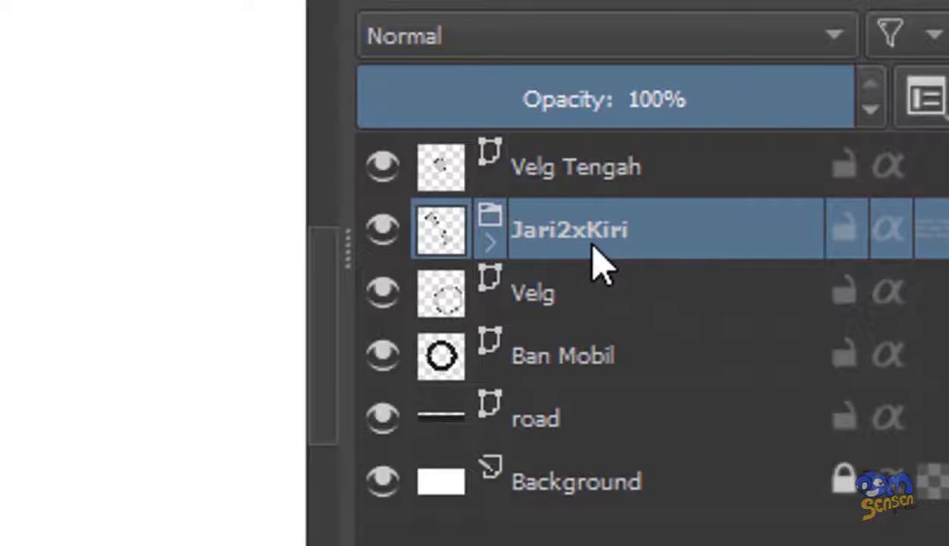
Step: Move the Jari2xKiri group directly below the Velg layer and duplicate it
left_click_drag(592, 256, 606, 307)
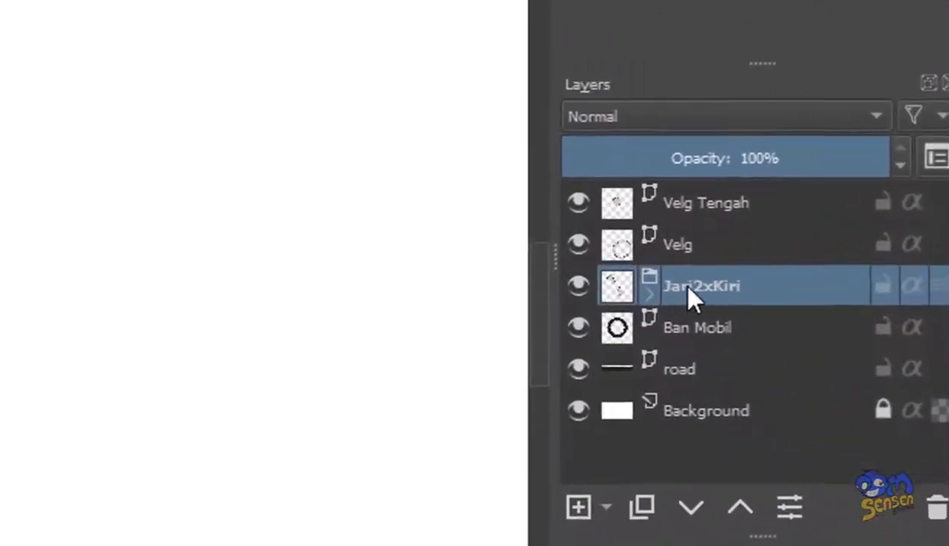
right_click(707, 286)
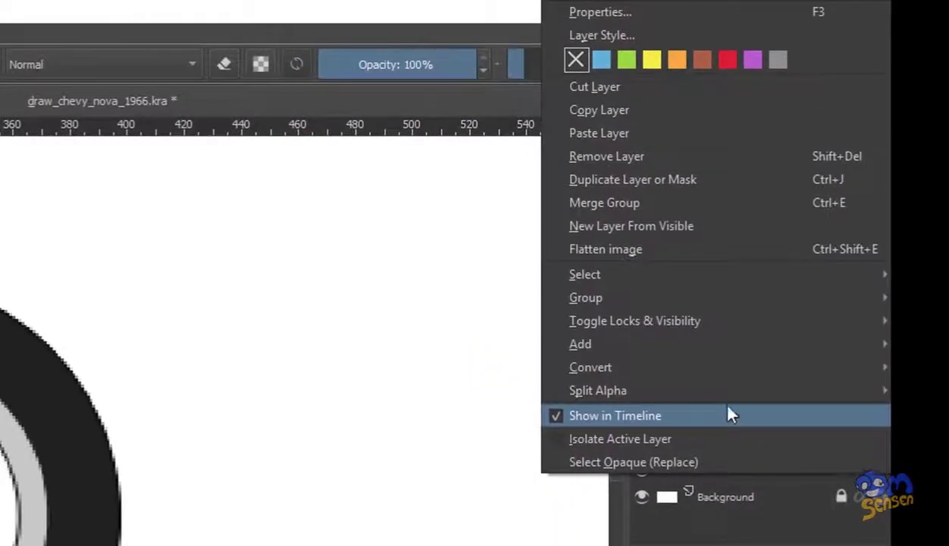
left_click(649, 188)
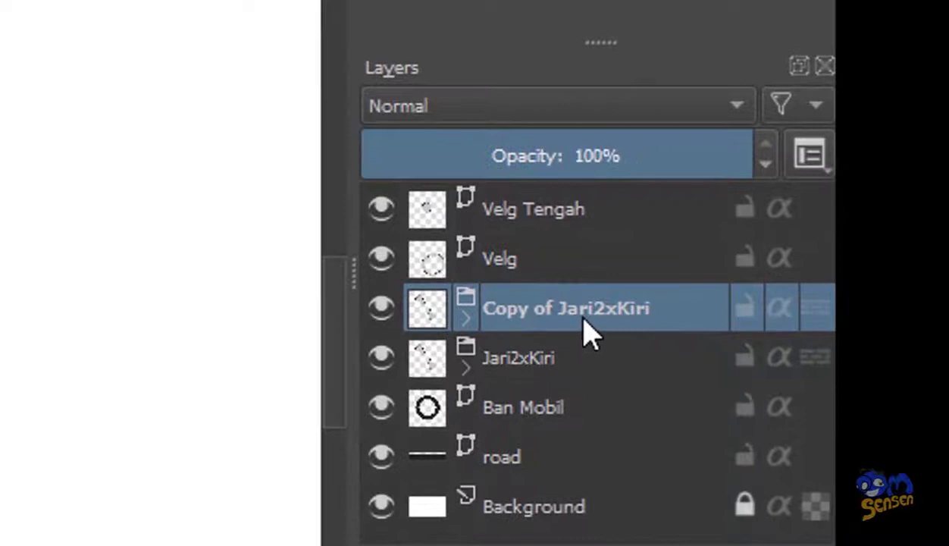
Step: Rename the duplicated spoke group as Jari2xKanan
double_click(595, 312)
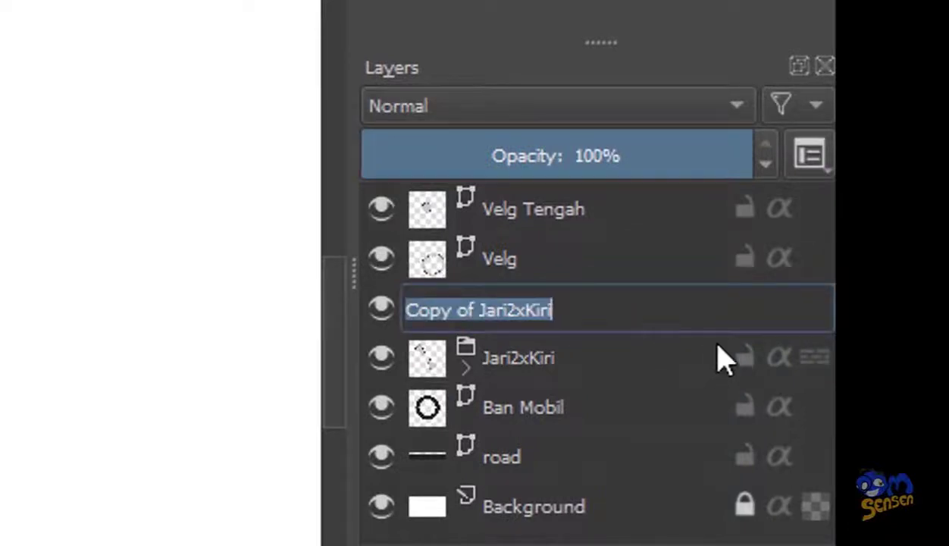
type("Jari2x")
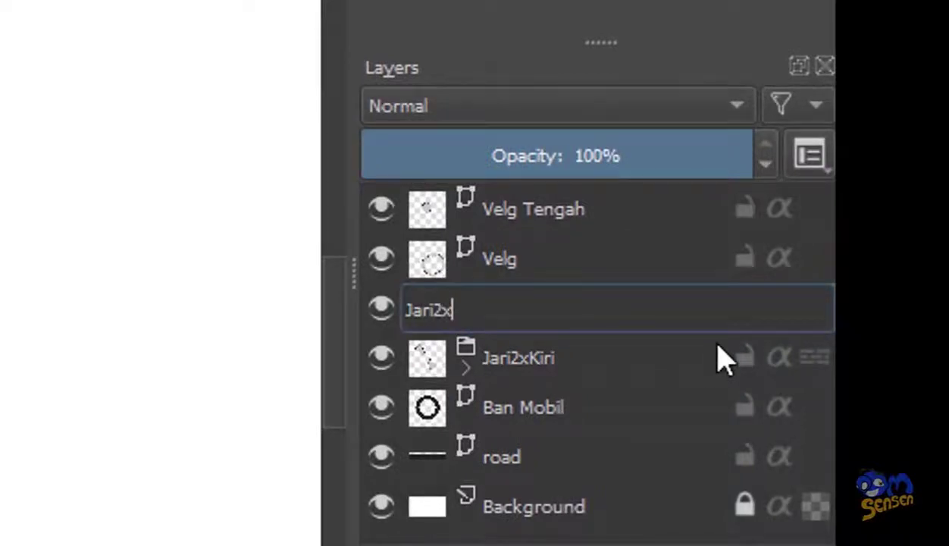
type("Kanan")
key("Return")
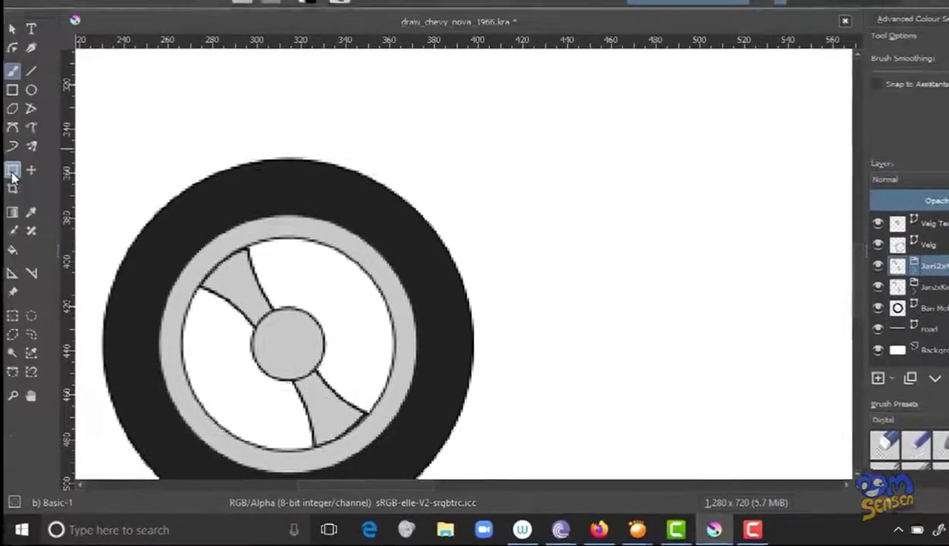
Step: Rotate the Jari2xKanan group so its spokes run from the hub's upper right to its lower left, and align them with the hub and rim
left_click(12, 171)
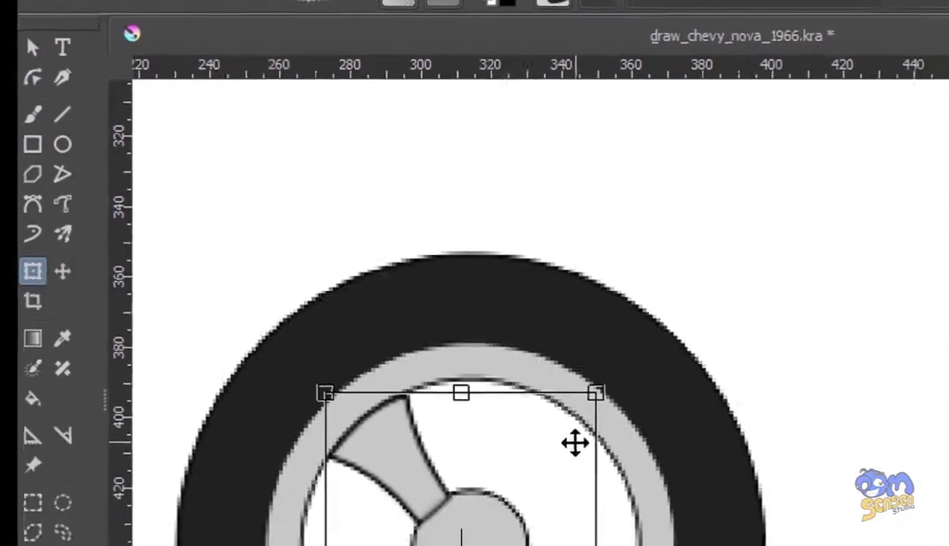
left_click_drag(624, 377, 722, 538)
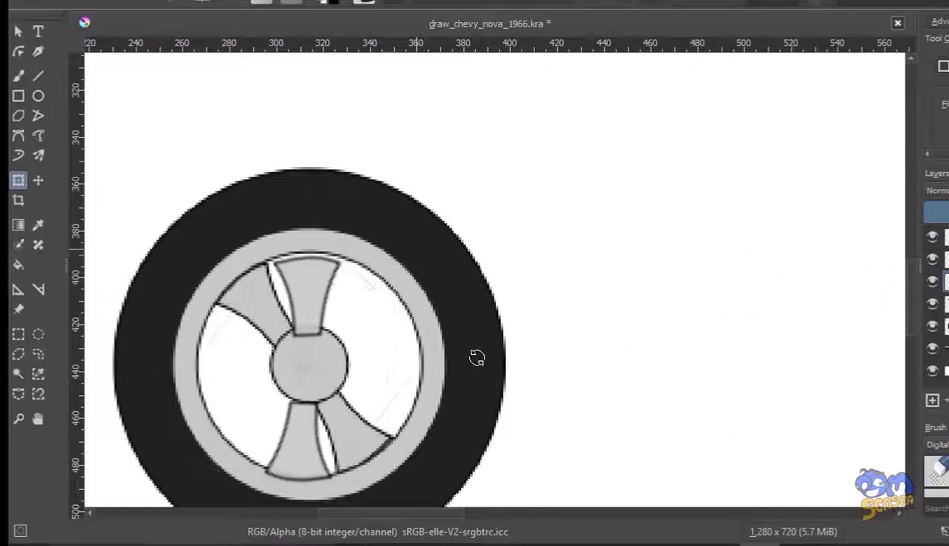
left_click_drag(476, 357, 438, 466)
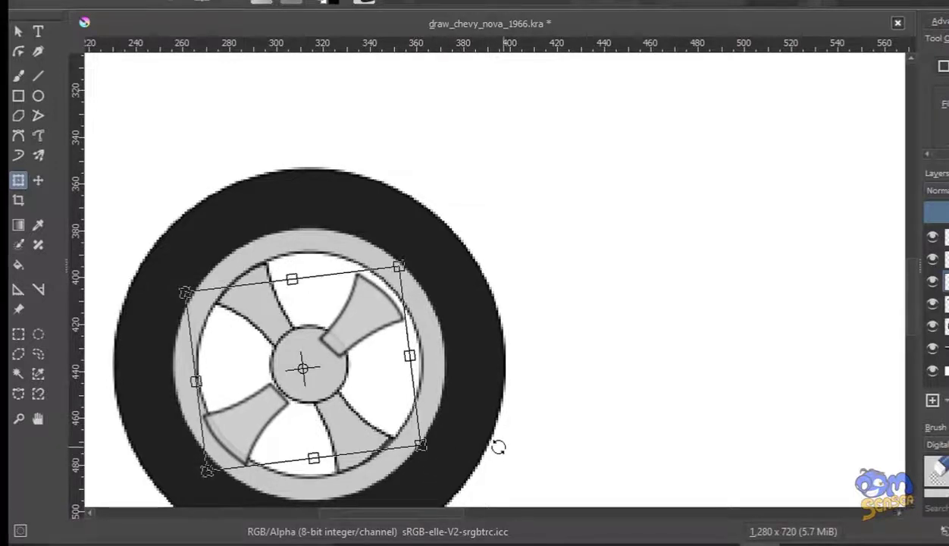
key("Return")
left_click_drag(374, 324, 376, 324)
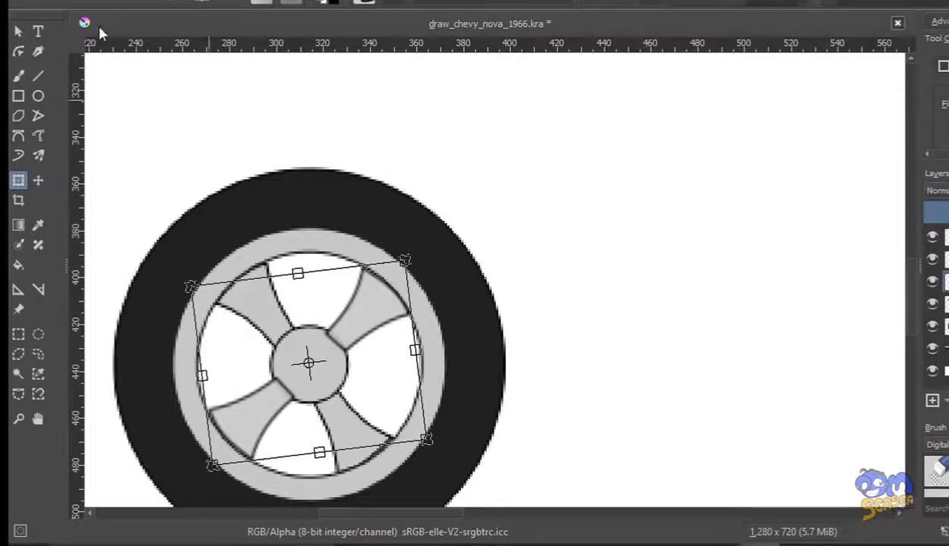
left_click(18, 32)
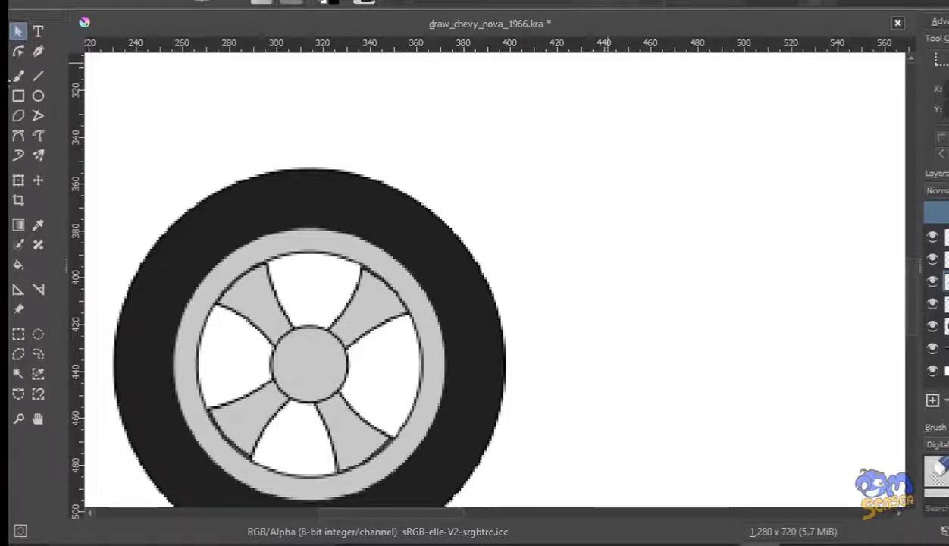
Step: Transform the Jari2xKanan group again to nudge its two spokes slightly left on the wheel
left_click(18, 180)
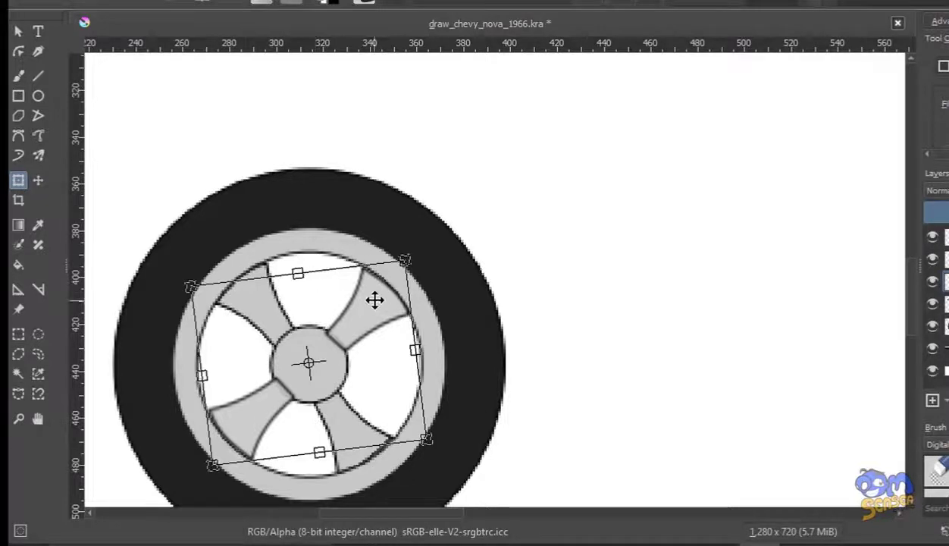
key("Return")
left_click_drag(379, 302, 376, 303)
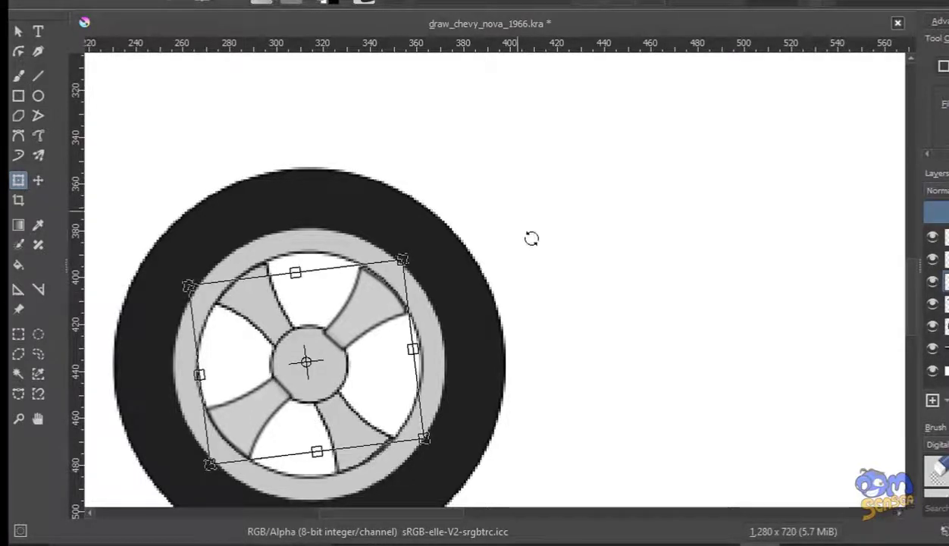
left_click(19, 32)
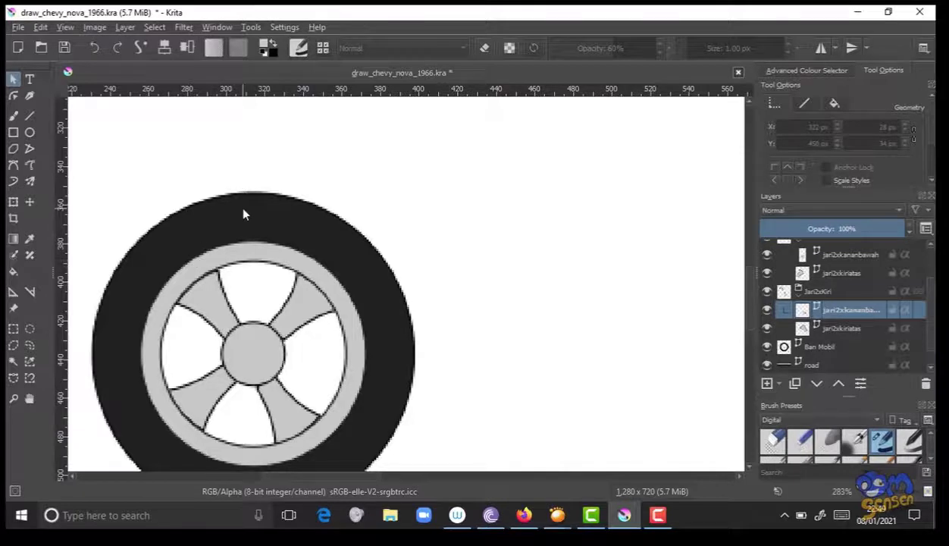
scroll(239, 205, "down", 1)
scroll(245, 214, "up", 1)
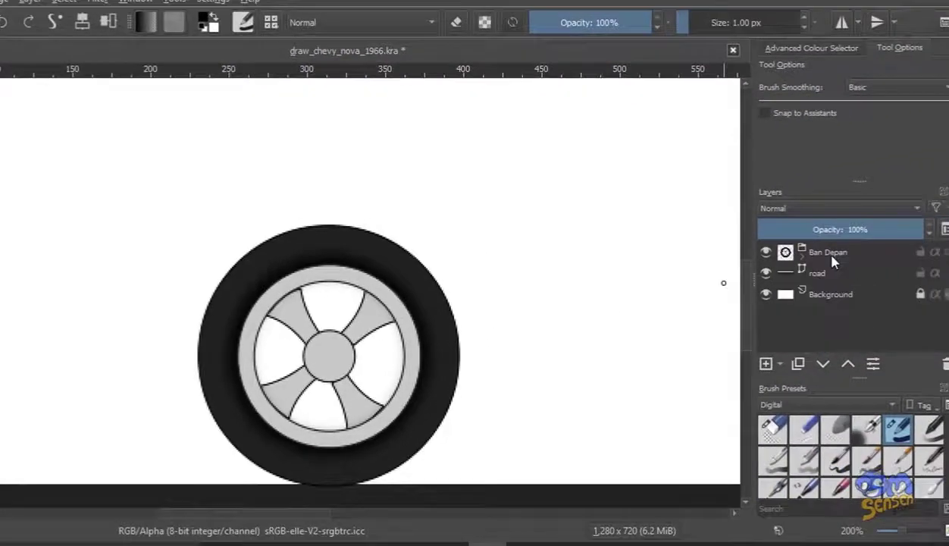
mouse_move(831, 262)
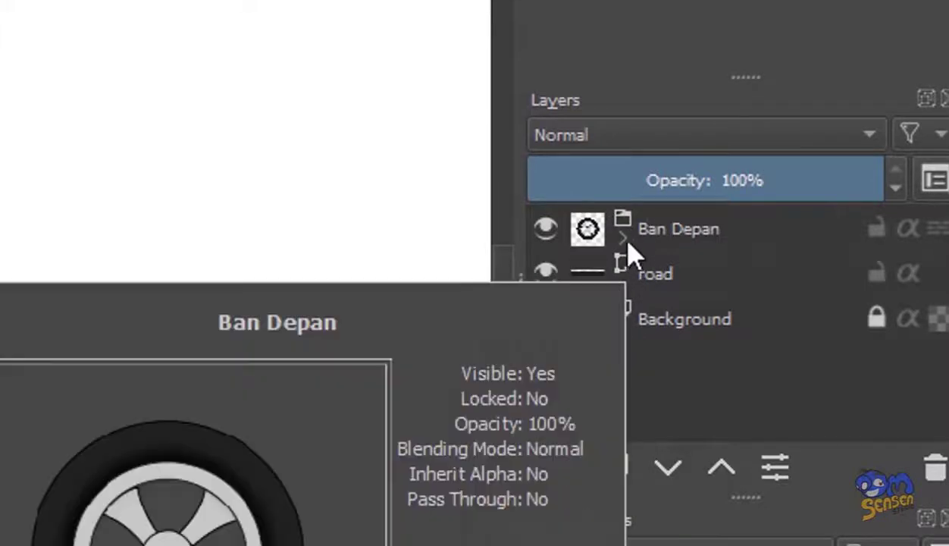
Step: Expand the Ban Depan group and add a paint layer directly above the Jari2xKanan group
left_click(621, 238)
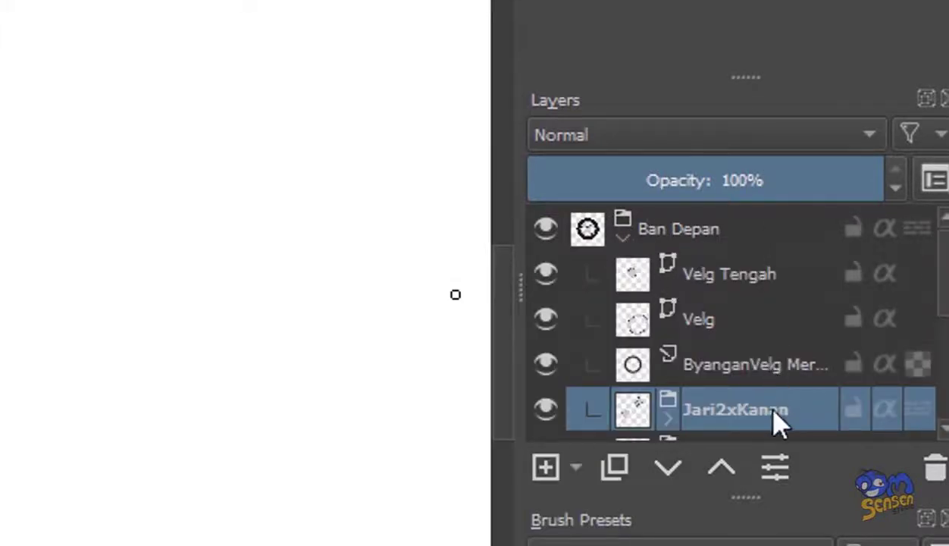
scroll(777, 383, "down", 2)
scroll(774, 381, "up", 2)
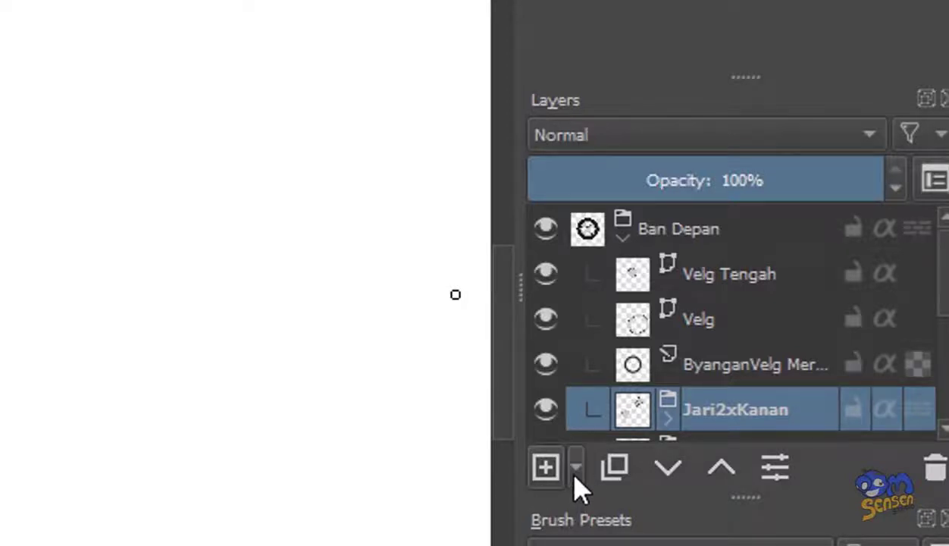
left_click(575, 471)
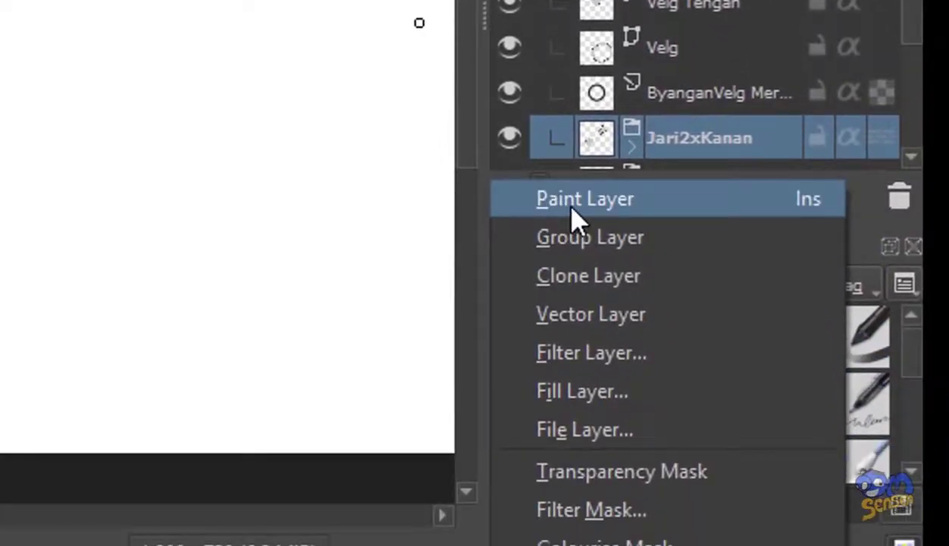
left_click(576, 203)
scroll(919, 28, "down", 1)
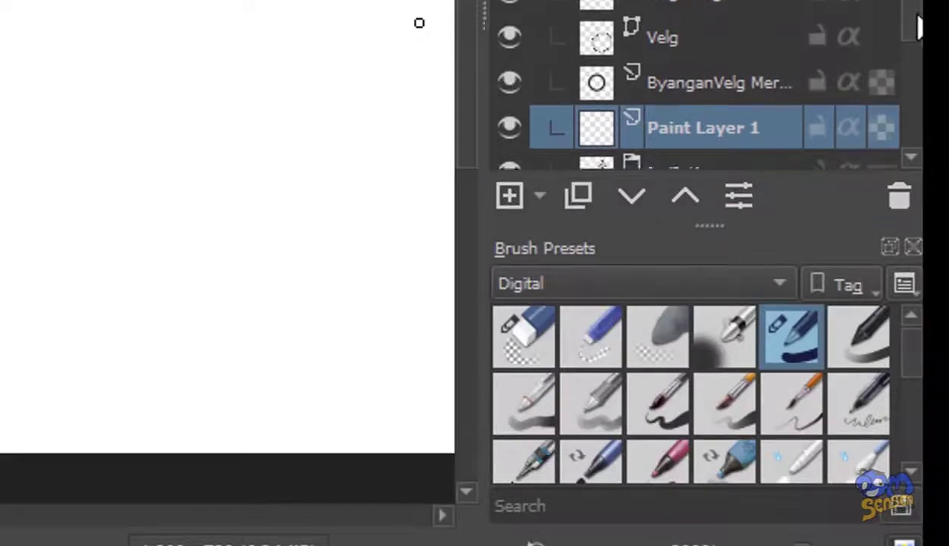
scroll(918, 29, "down", 2)
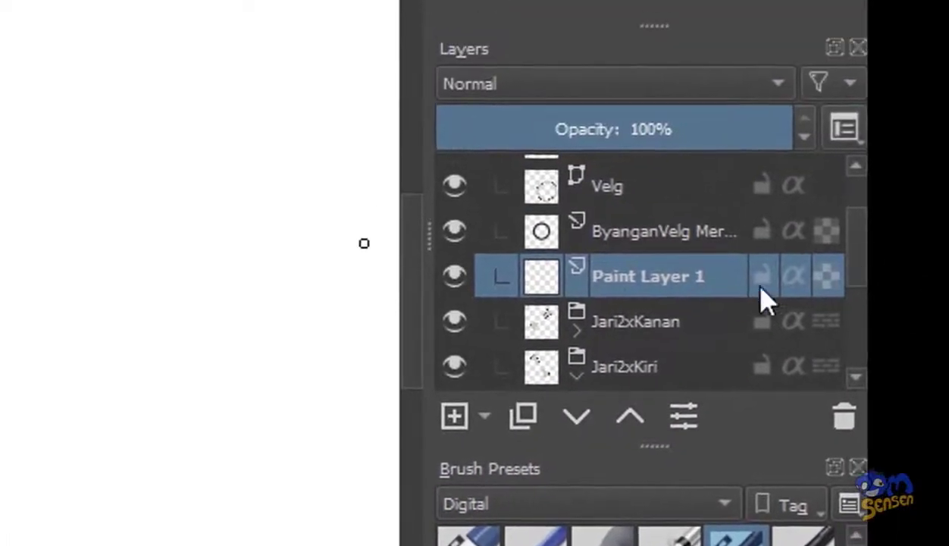
Step: Rename the new paint layer as Bayangan_jari2x
double_click(656, 289)
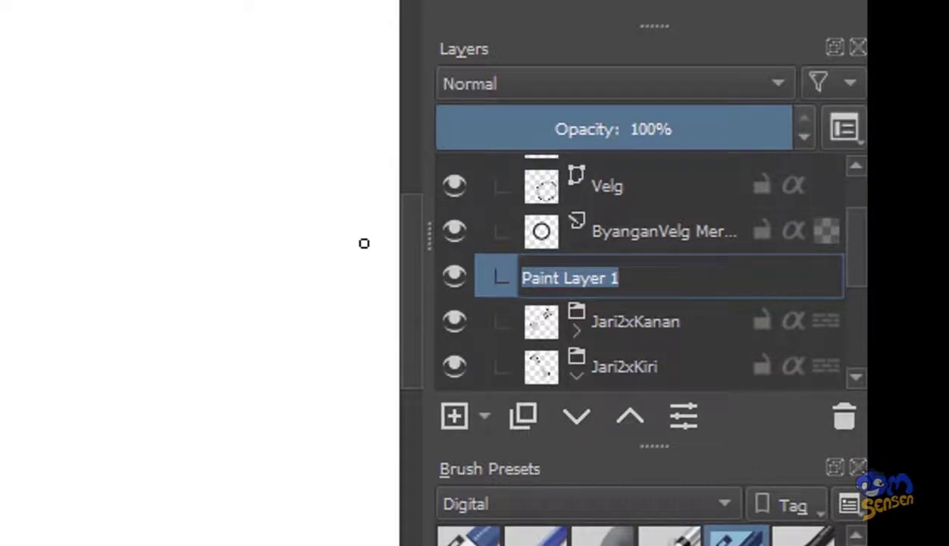
type("Bayangan")
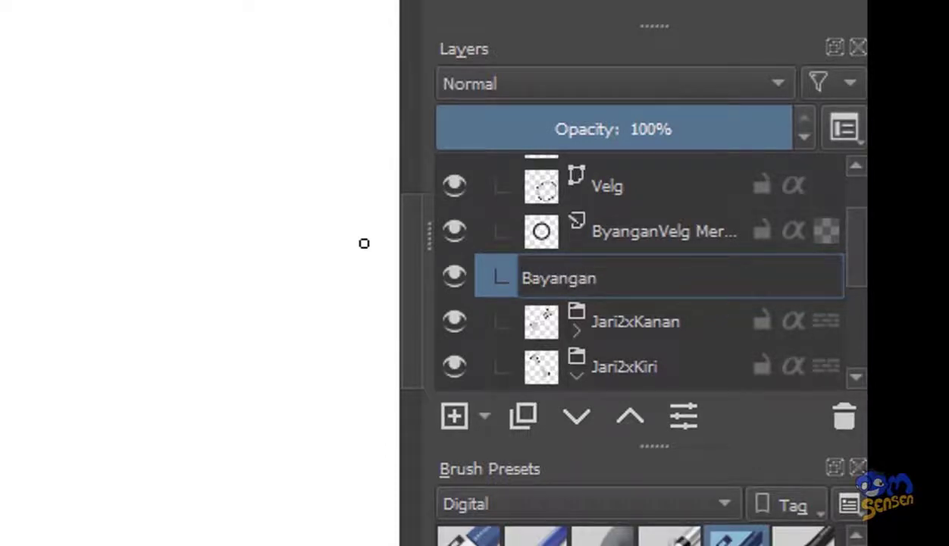
type("_jari2x")
key("Return")
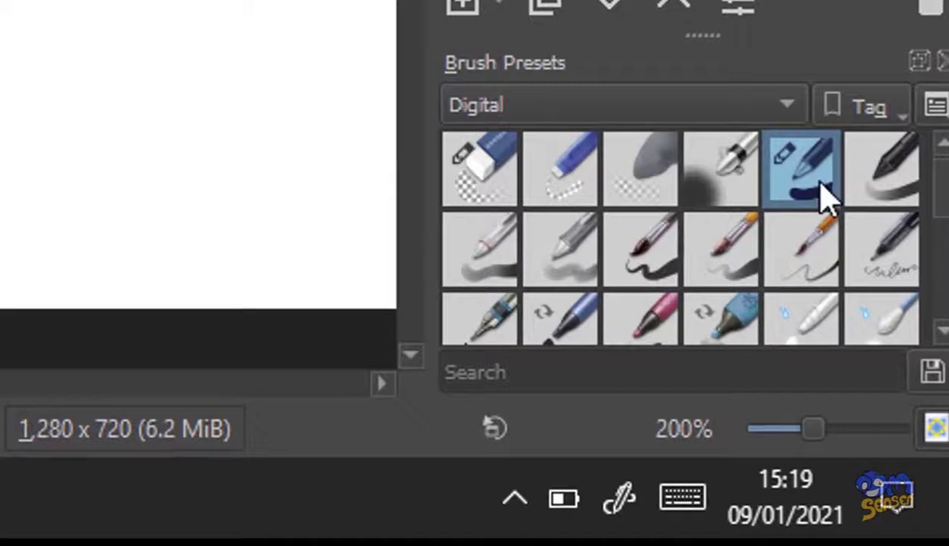
Step: Apply a Gaussian Blur with horizontal and vertical radii of 5.17 px to the spoke shadows on Bayangan_jari2x
mouse_move(829, 199)
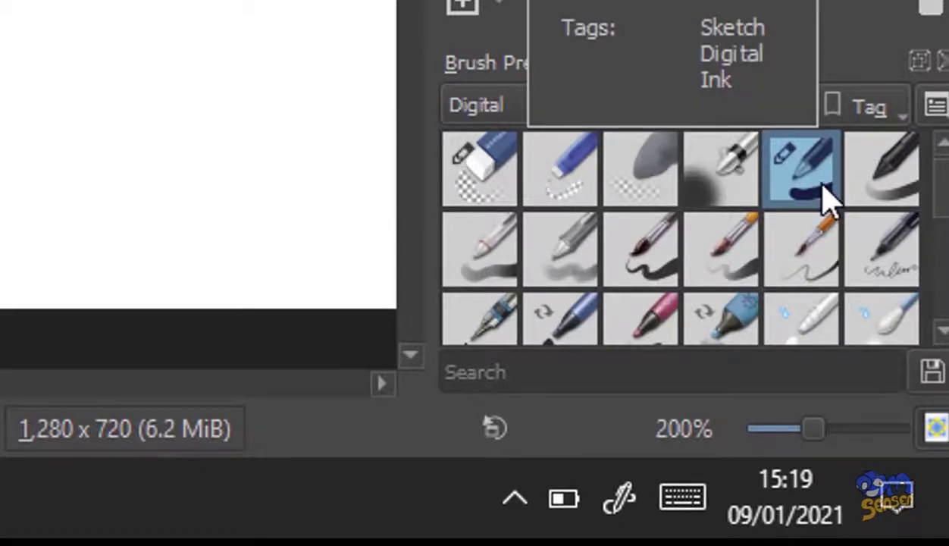
mouse_move(819, 272)
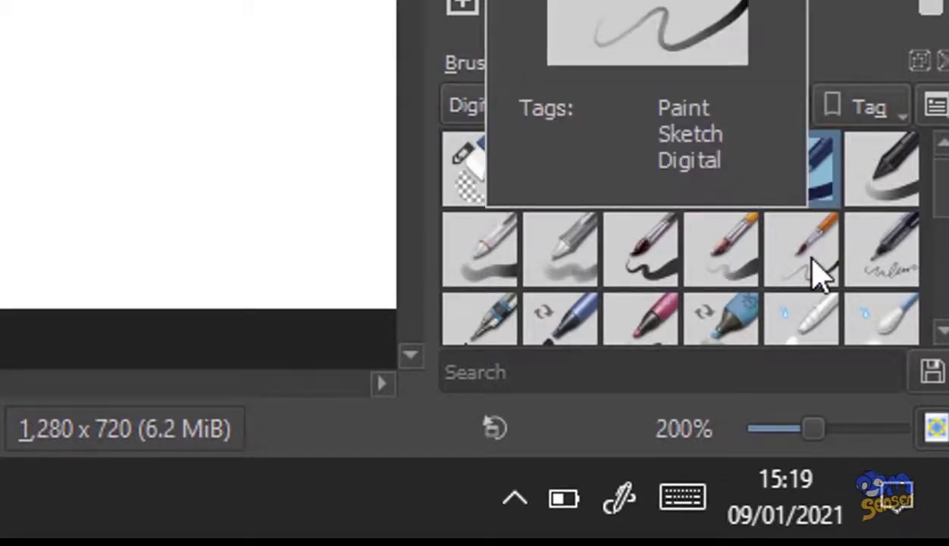
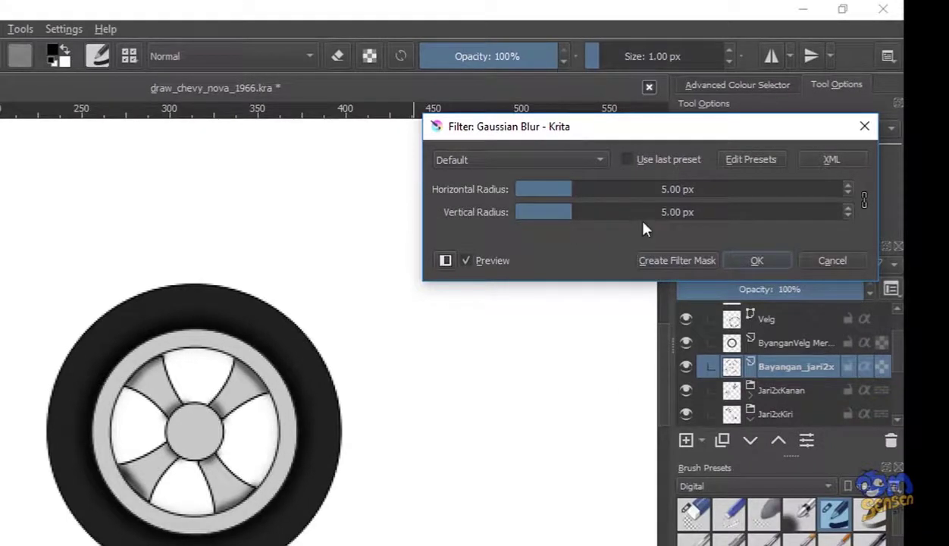
left_click_drag(571, 214, 578, 215)
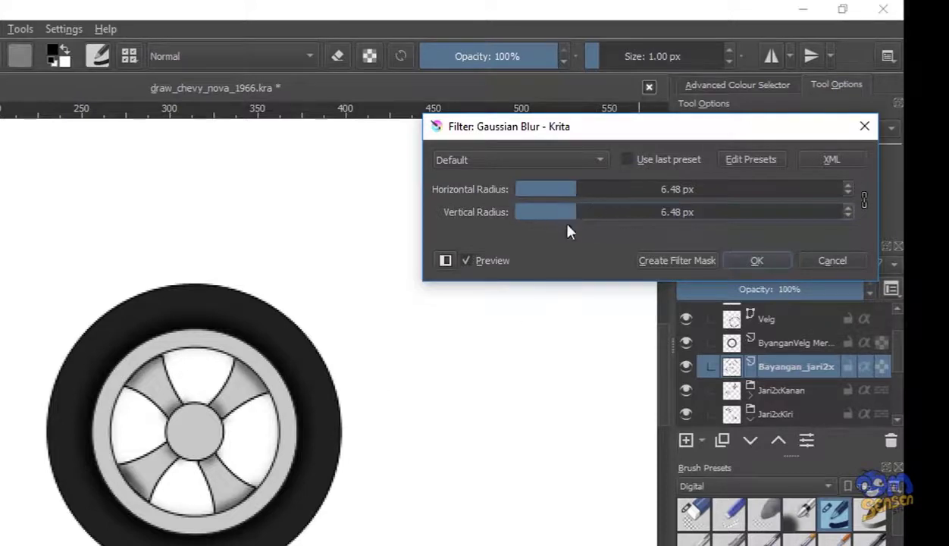
mouse_move(572, 212)
left_mouse_down()
mouse_move(563, 212)
mouse_move(572, 215)
left_mouse_up()
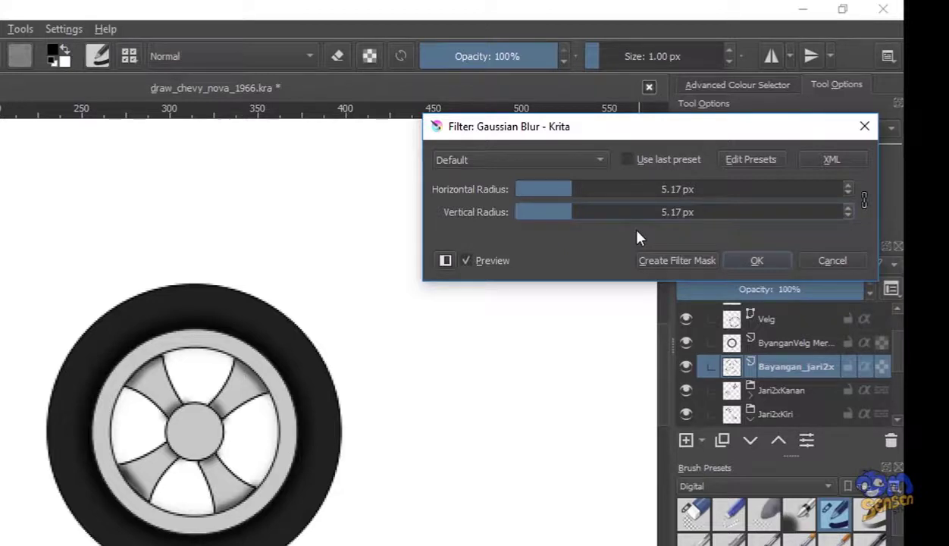
left_click(758, 260)
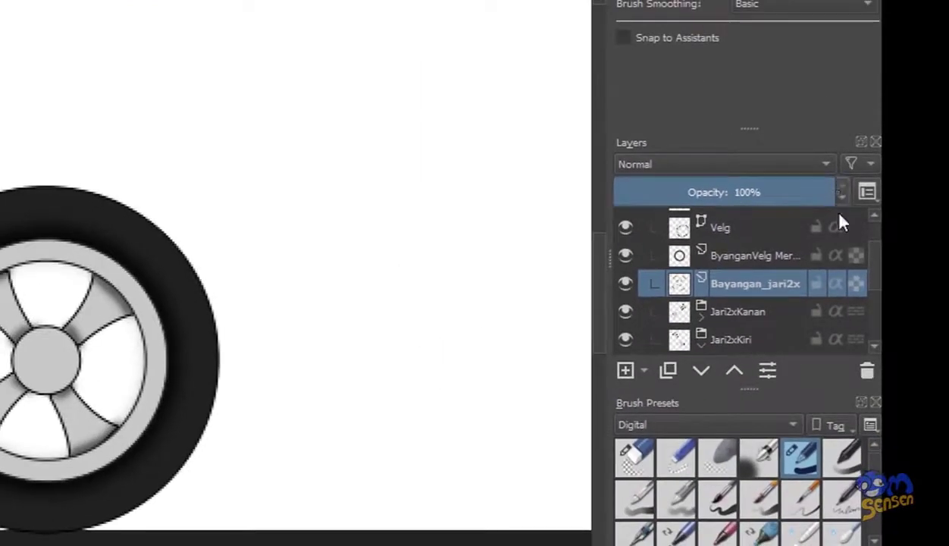
Step: Lower the Bayangan_jari2x layer's opacity to 67% and choose the eraser brush for cleaning up the shadows
left_click_drag(828, 192, 763, 201)
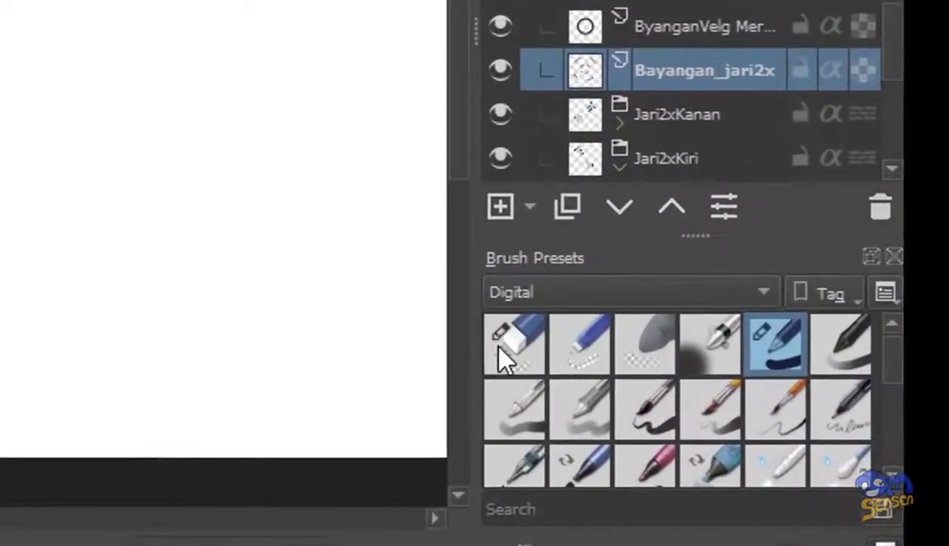
left_click(502, 349)
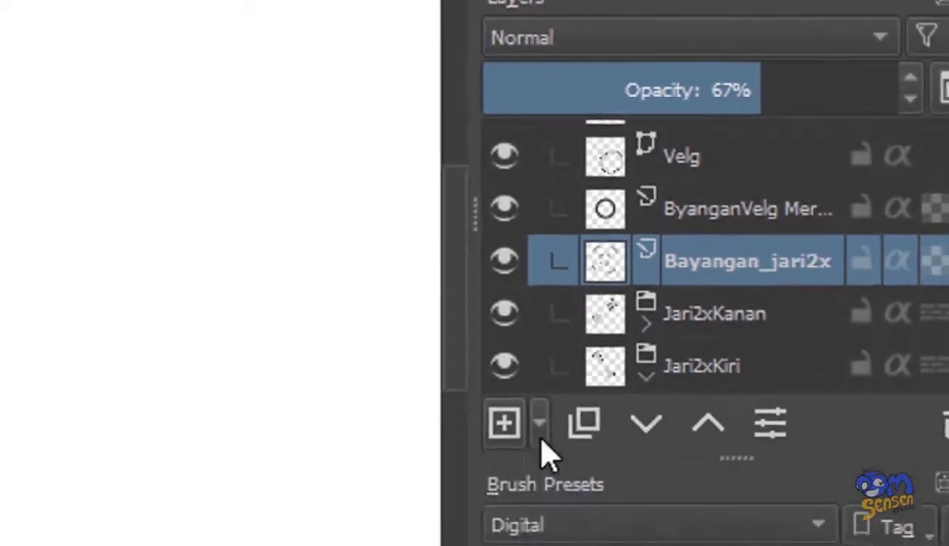
Step: Add a paint layer directly above Bayangan_jari2x and name it Kiilap_Jari2x
left_click(459, 535)
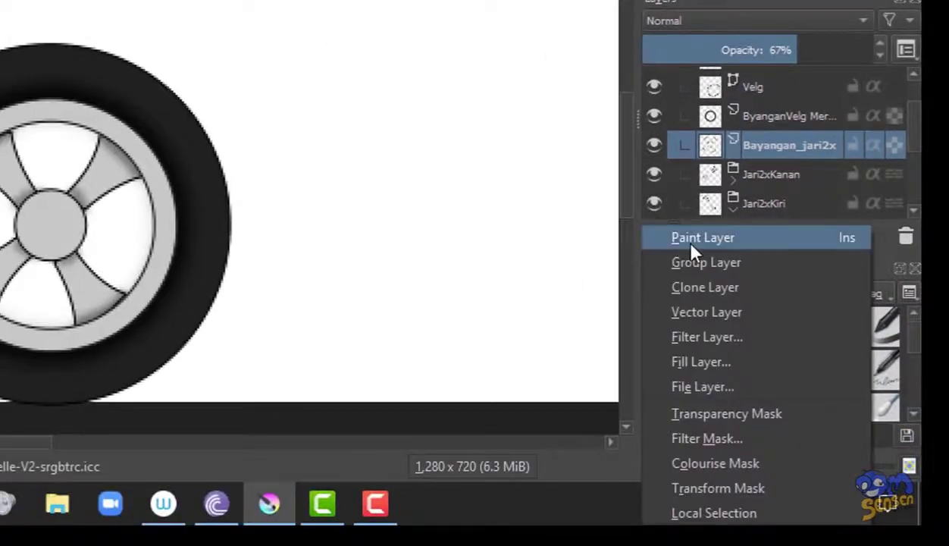
left_click(690, 243)
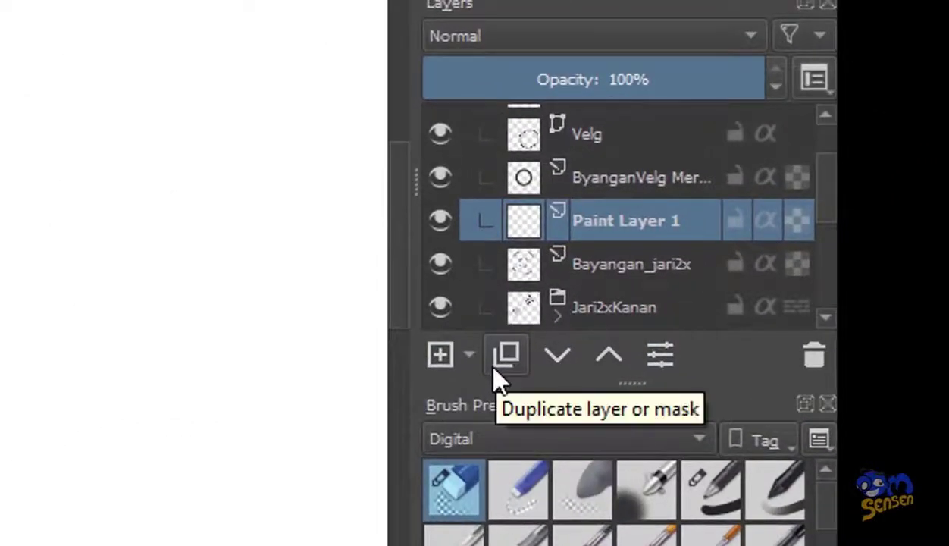
double_click(642, 218)
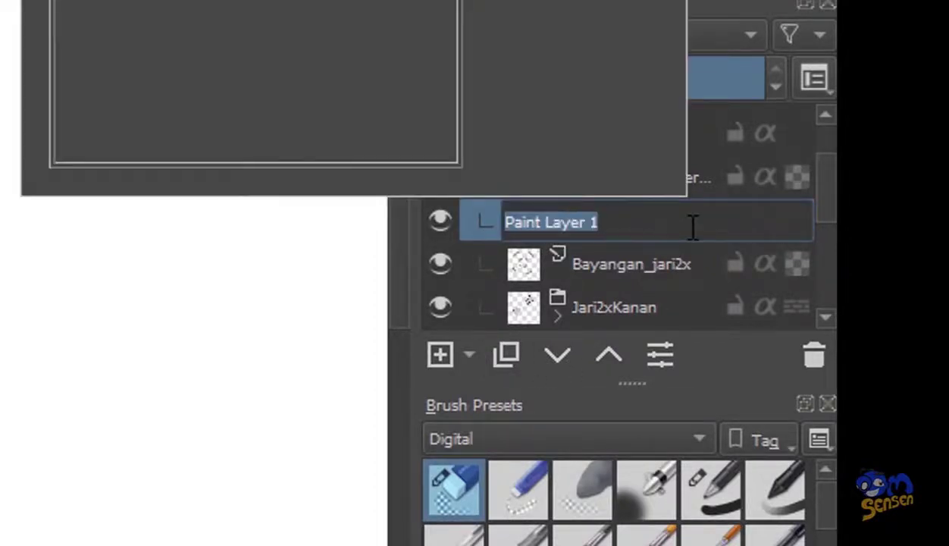
type("Kiilap_Jari2x")
key("Return")
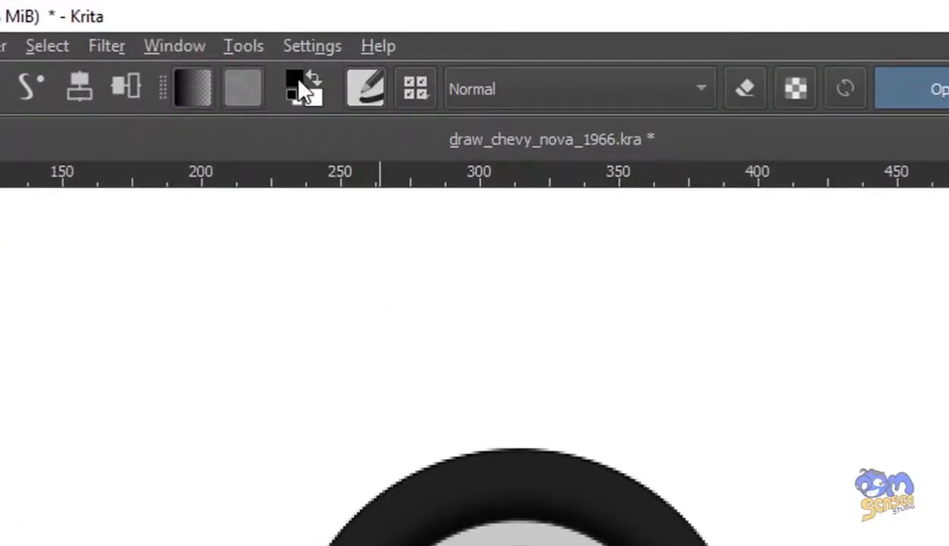
Step: Set the foreground colour to white and paint a thin curved highlight across the outer end of each of the four spokes
left_click(297, 83)
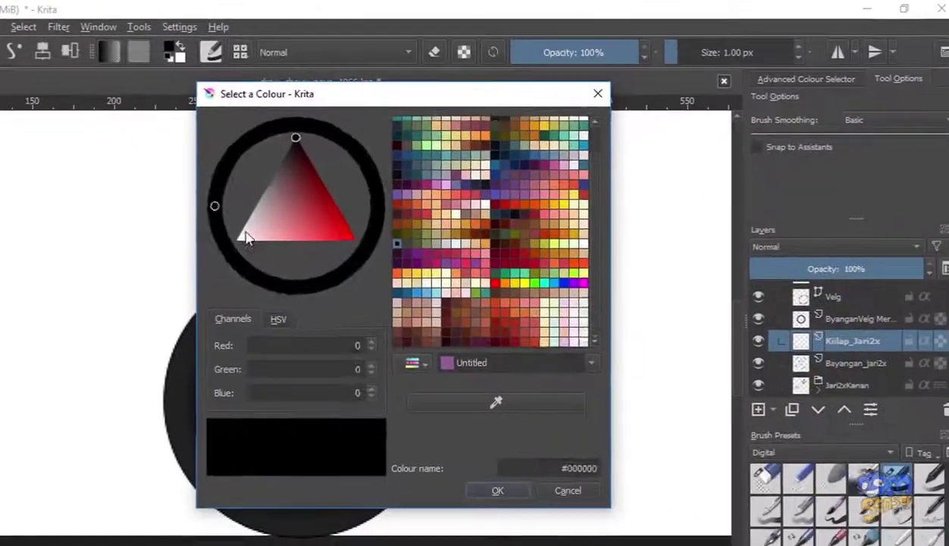
left_click(497, 490)
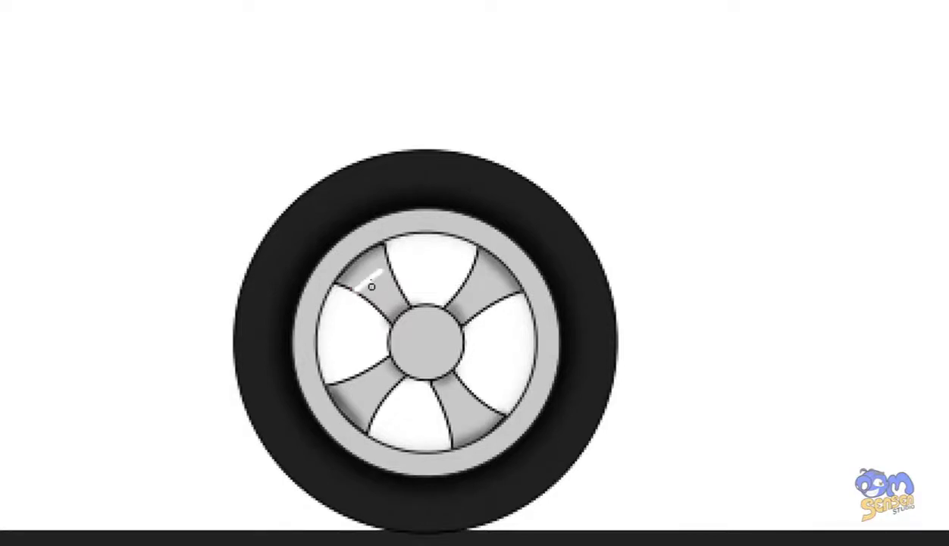
key("ctrl+z")
left_click_drag(341, 282, 358, 275)
mouse_move(344, 383)
left_mouse_down()
mouse_move(360, 413)
mouse_move(347, 382)
mouse_move(361, 416)
mouse_move(343, 382)
mouse_move(383, 412)
left_mouse_up()
key("ctrl+z")
key("ctrl+z")
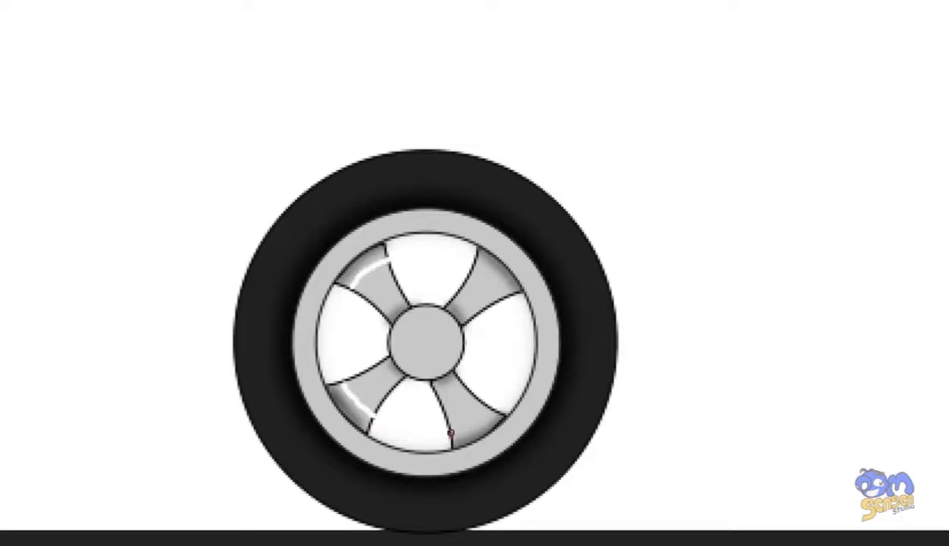
key("ctrl+z")
left_click_drag(451, 434, 487, 418)
left_click_drag(482, 264, 497, 281)
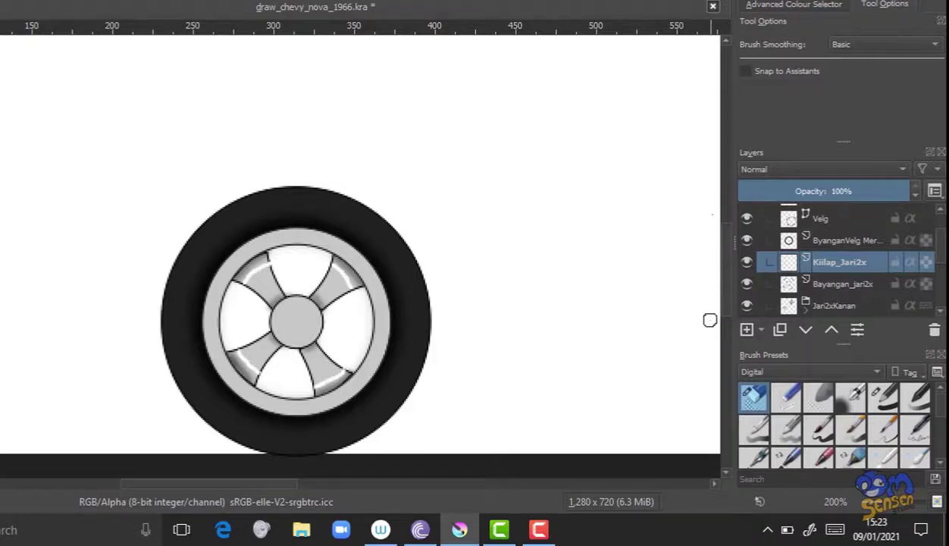
Step: Soften the spoke highlights on Kiilap_Jari2x with a Gaussian Blur of 5.00 px in both directions
left_click(879, 392)
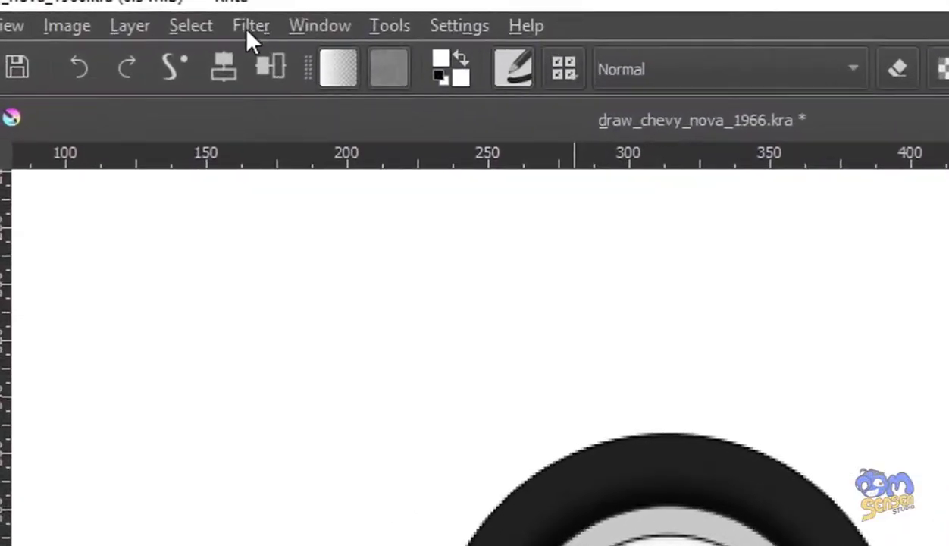
left_click(124, 13)
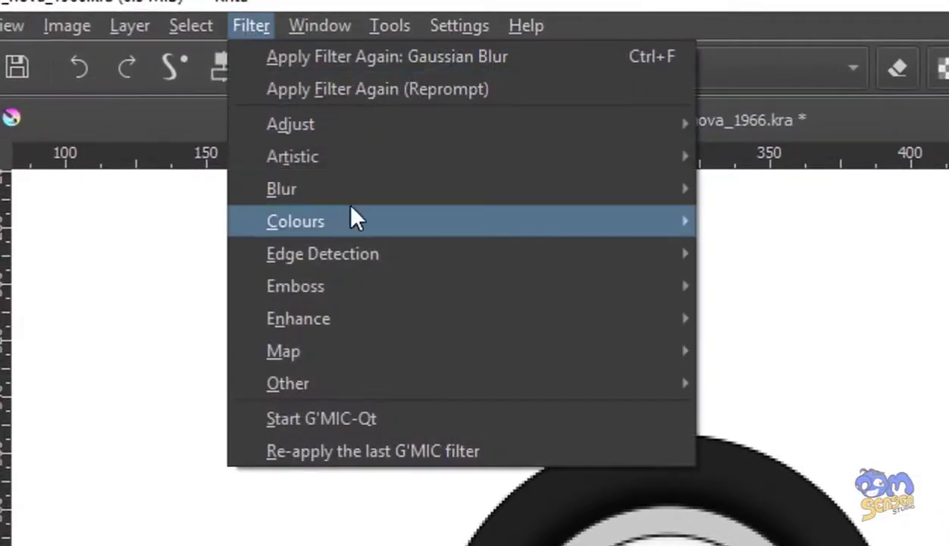
mouse_move(469, 206)
left_click(841, 242)
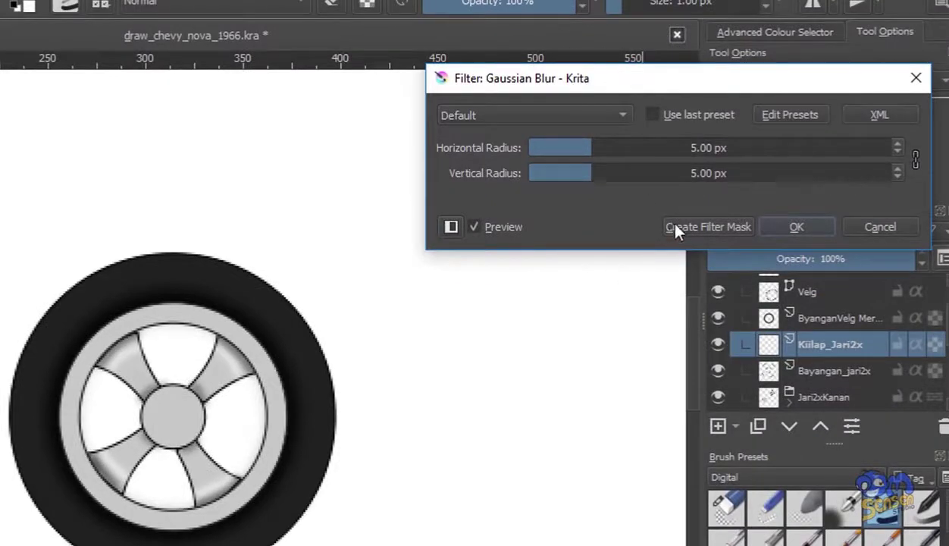
left_click(808, 228)
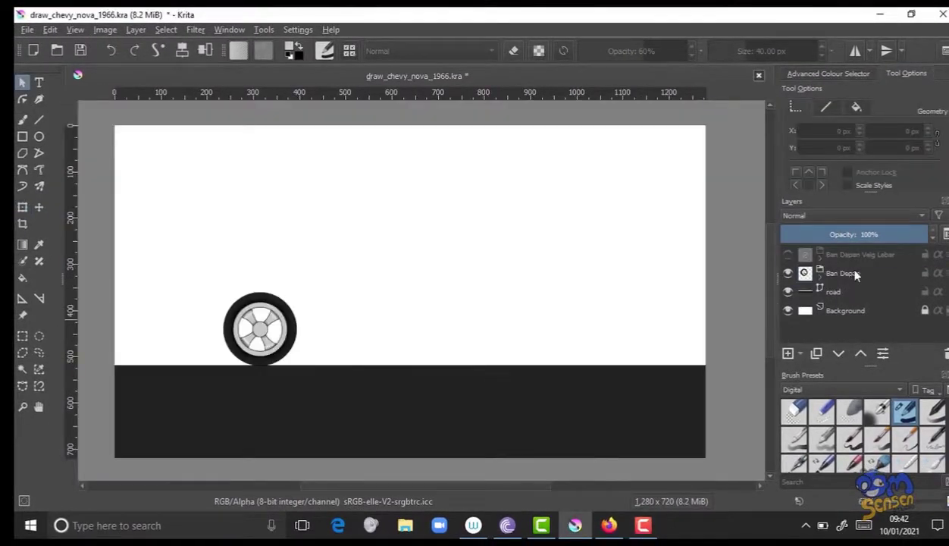
Step: Duplicate the Ban Depan group and rename the copy as Ban Belakang
left_click(853, 273)
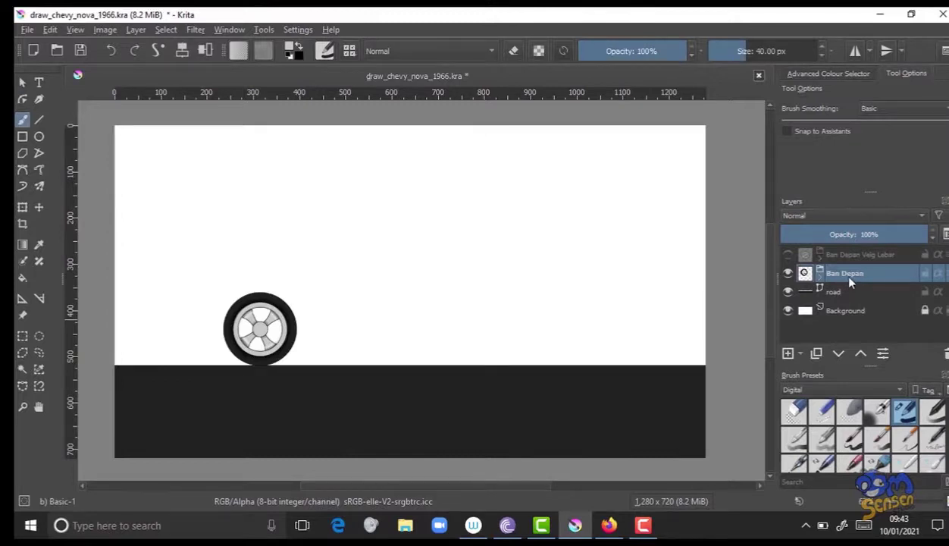
right_click(850, 284)
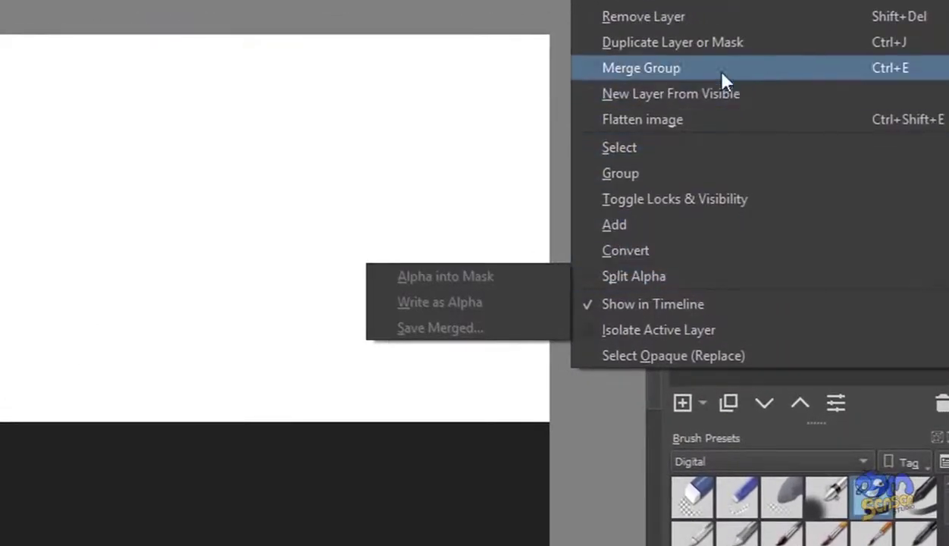
left_click(619, 42)
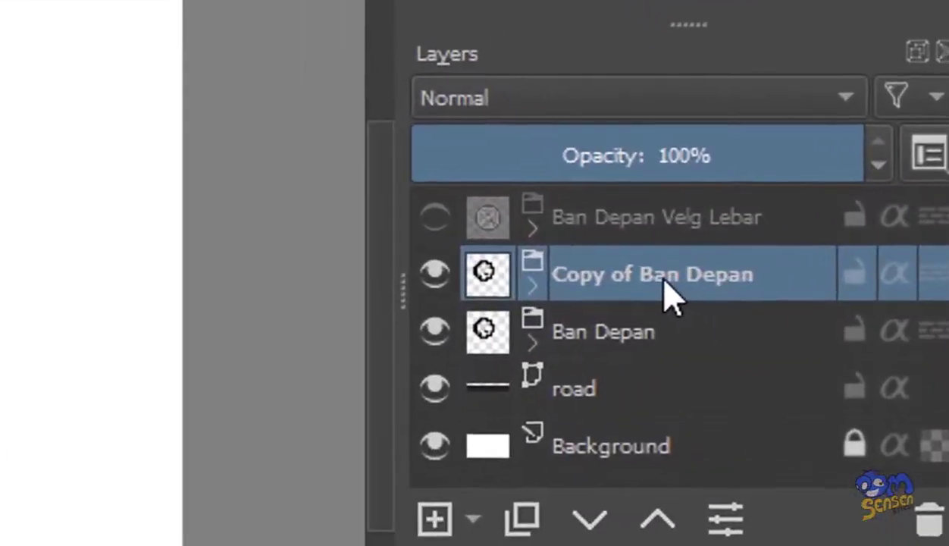
double_click(808, 276)
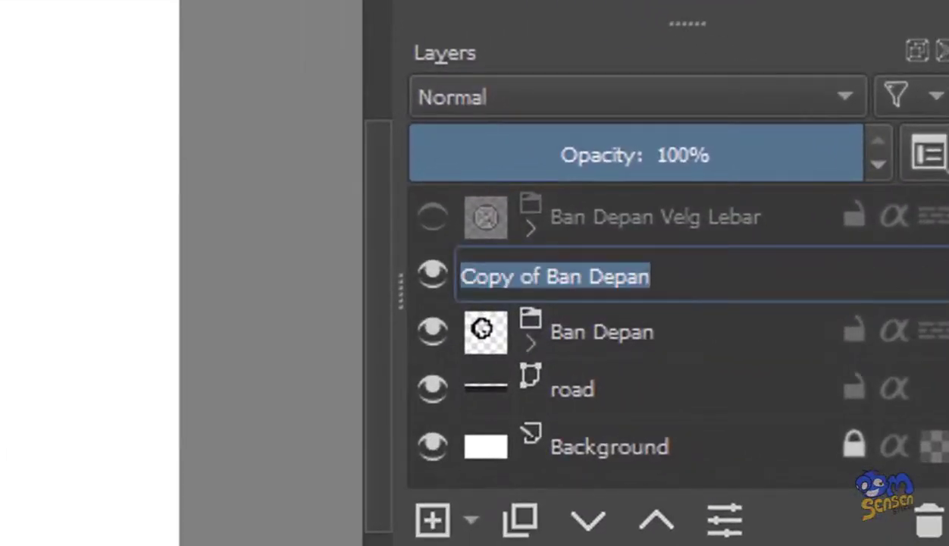
left_click(943, 331)
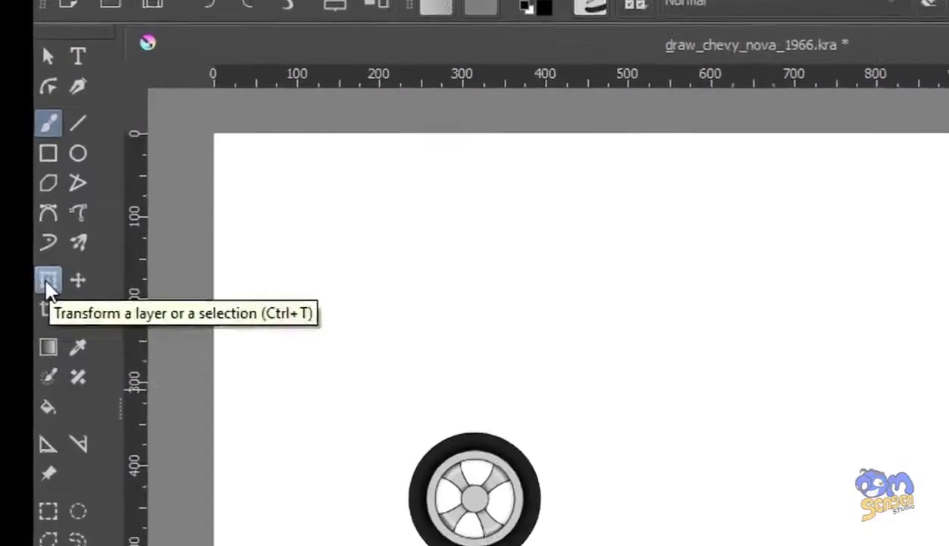
Step: Transform the Ban Belakang group to move the wheel right along the road until its centre is at about 880 px horizontally
left_click(23, 206)
left_click_drag(271, 379, 655, 427)
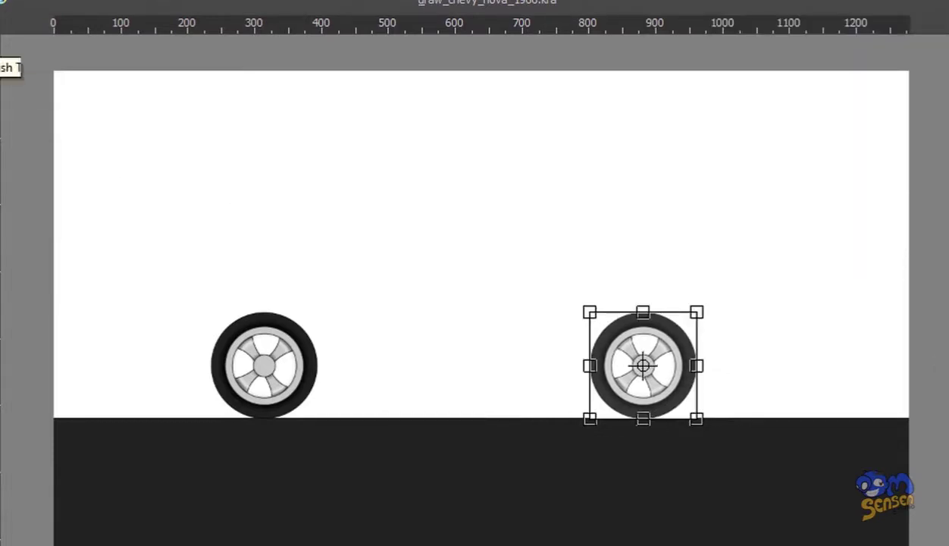
left_click(0, 34)
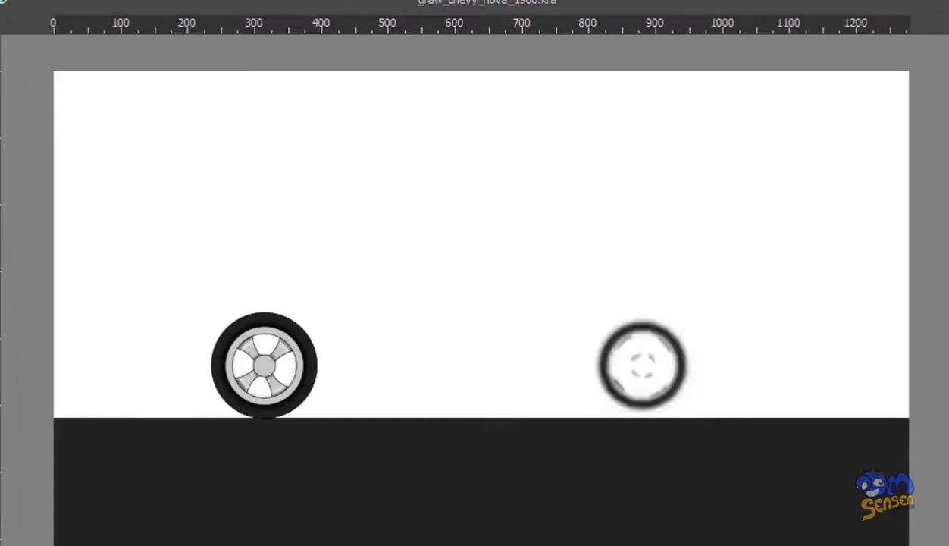
left_click(391, 180)
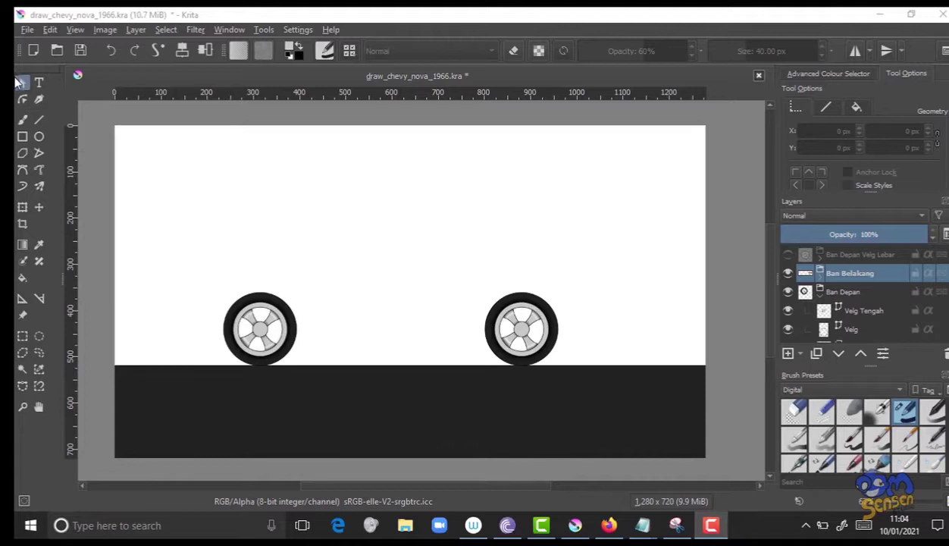
Step: Save the drawing draw_chevy_nova_1966.kra
left_click(27, 30)
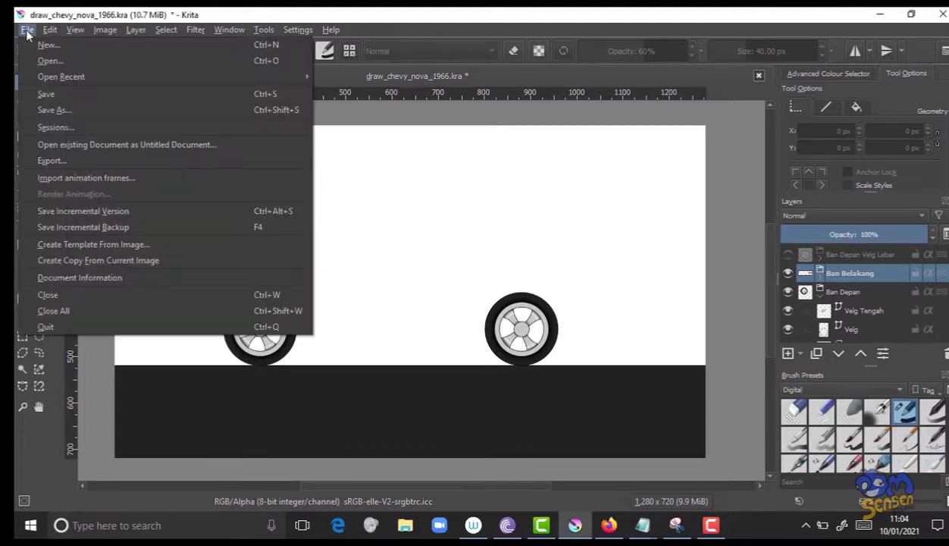
left_click(42, 94)
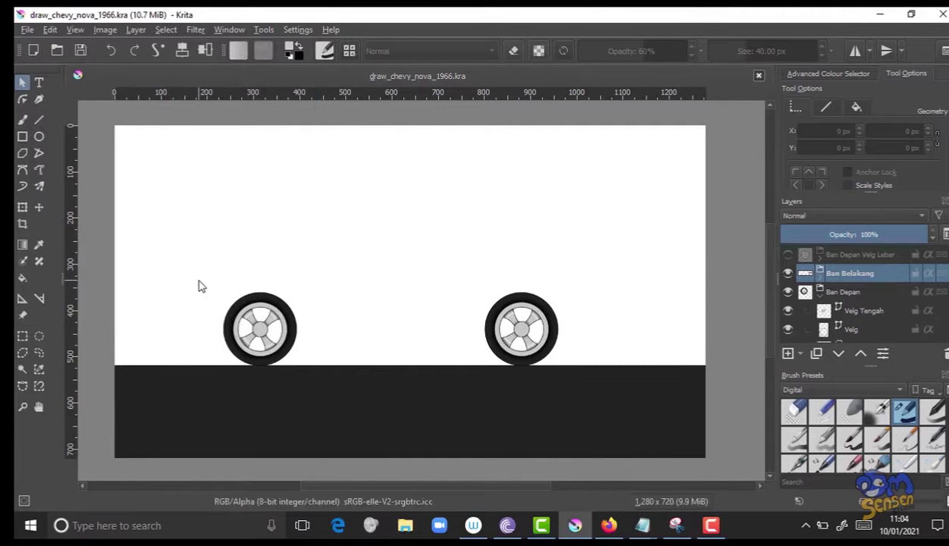